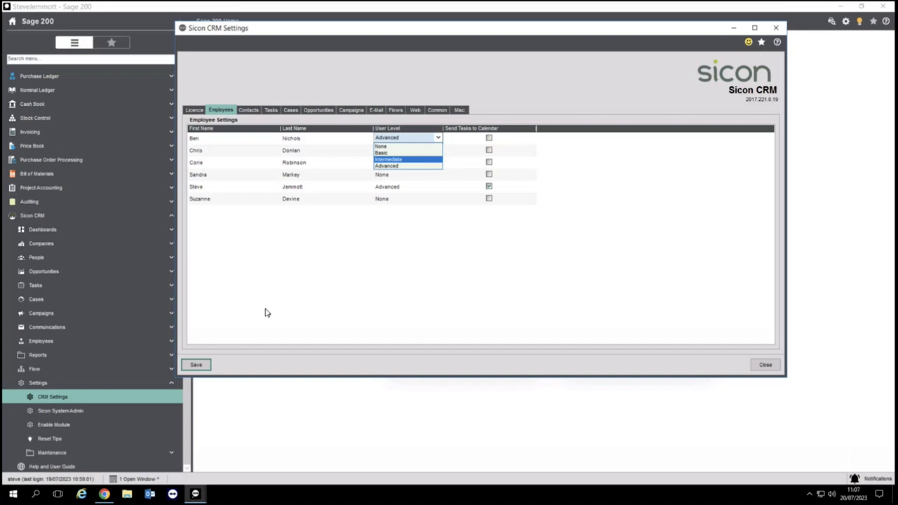
Dismiss the user level options in the employee settings, close the CRM settings and open the Sicon Help and User Guides.
left_click(461, 247)
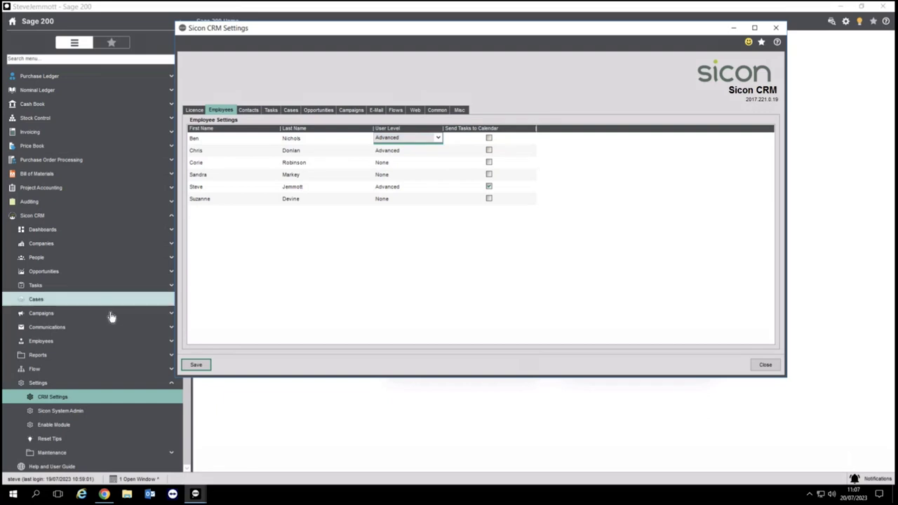
left_click(761, 364)
left_click(149, 469)
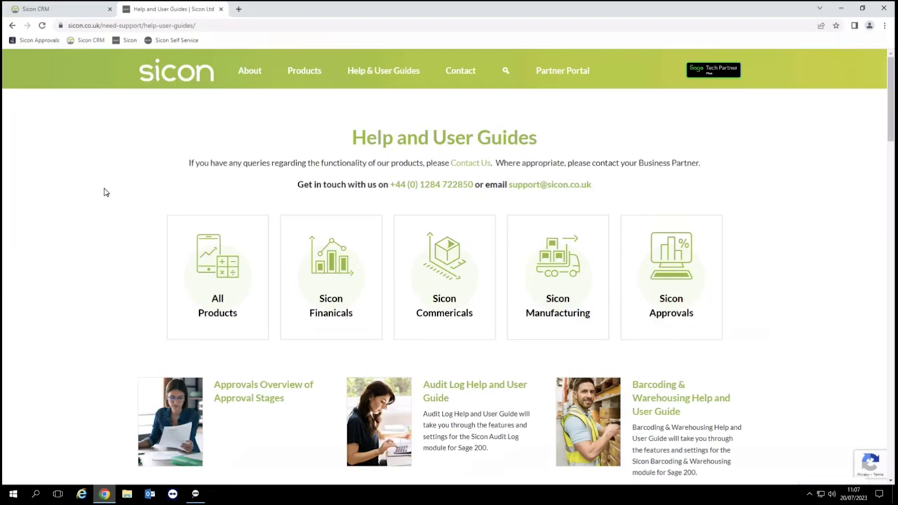
Show the Sicon CRM web dashboard in a narrow, phone-sized browser window over Sage 200.
left_click(61, 9)
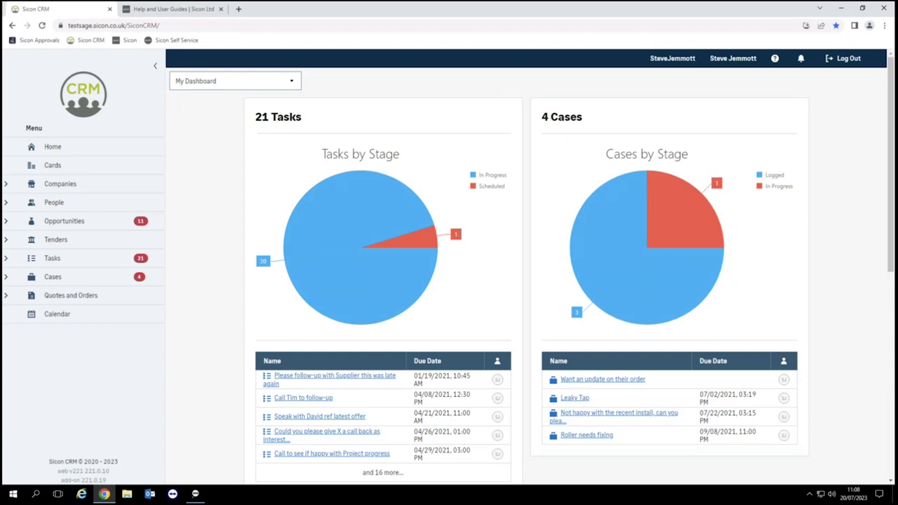
left_click(862, 8)
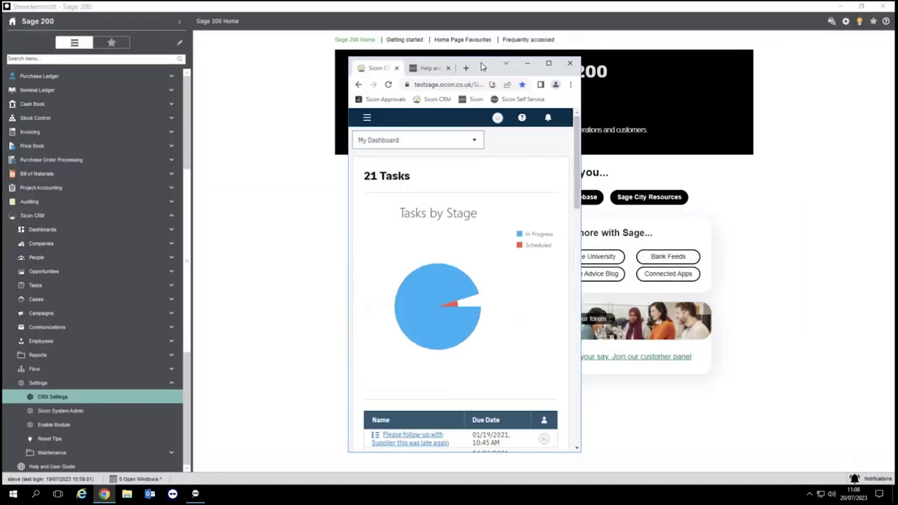
left_click_drag(482, 66, 471, 54)
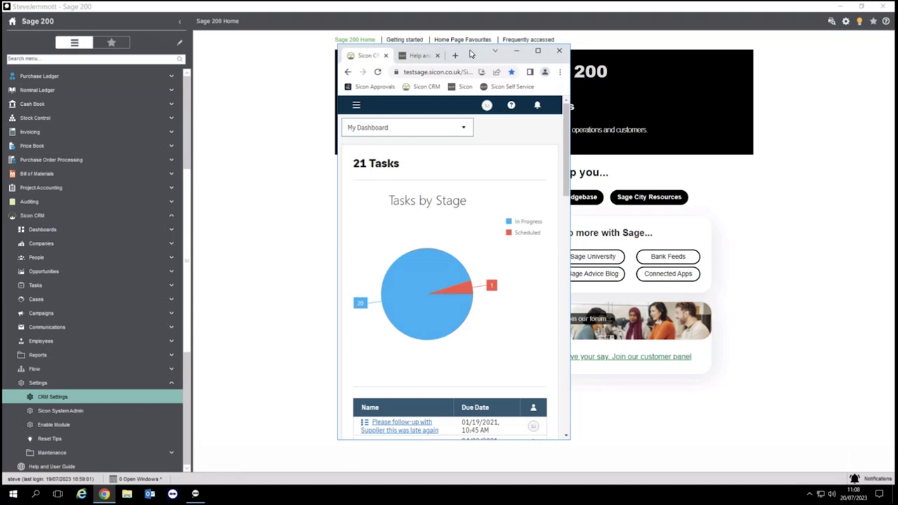
List the companies in the narrow web CRM and show the available actions for AB Cookers.
left_click(354, 106)
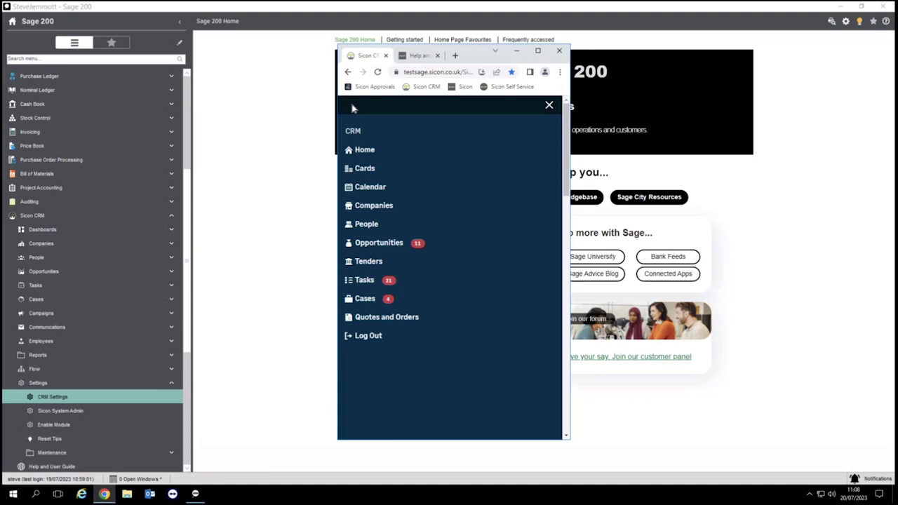
left_click(368, 204)
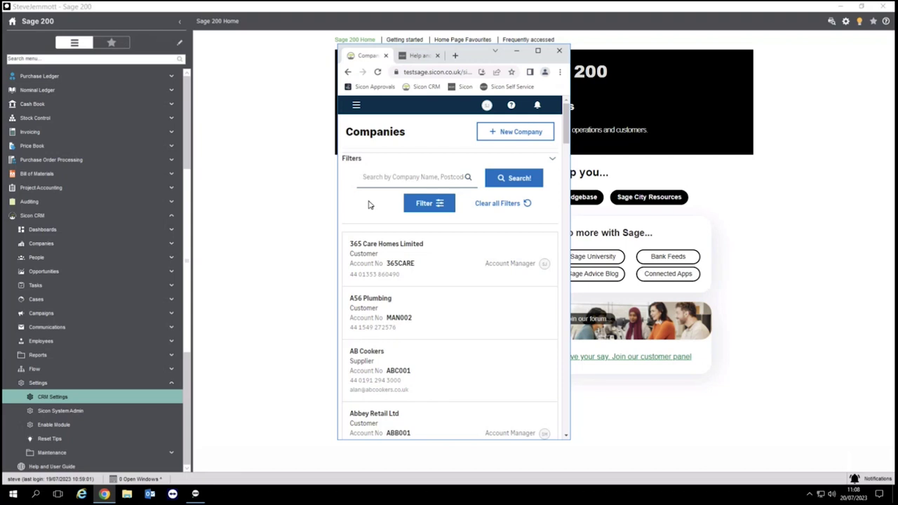
left_click(423, 379)
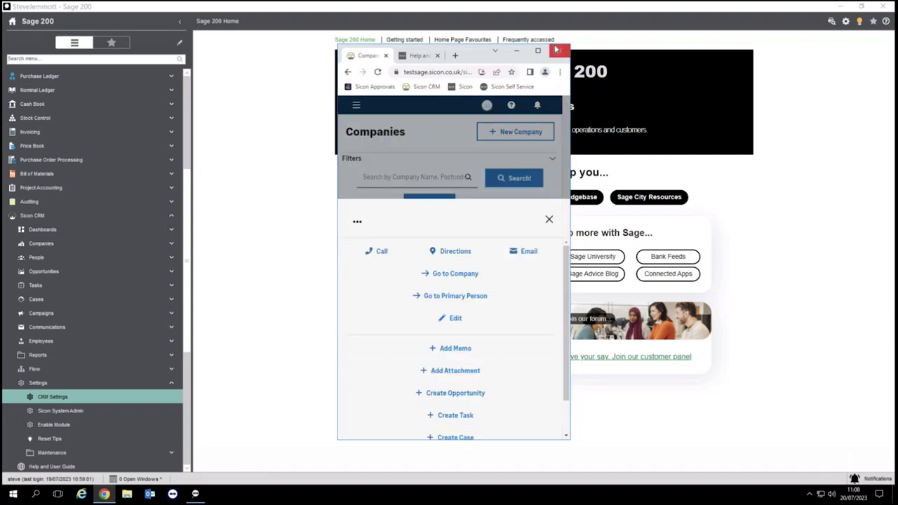
Restore the web CRM to full size, dismiss the company actions and return to the Sage 200 home screen.
left_click(537, 51)
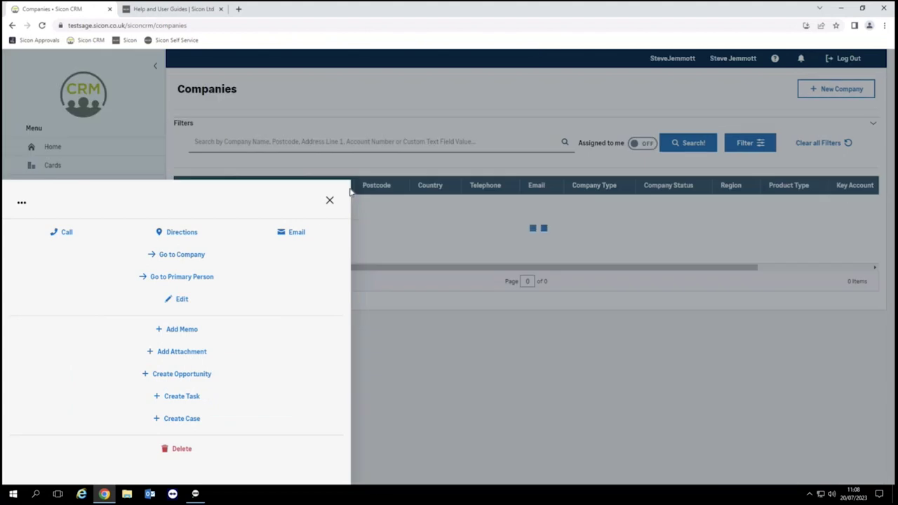
left_click(330, 200)
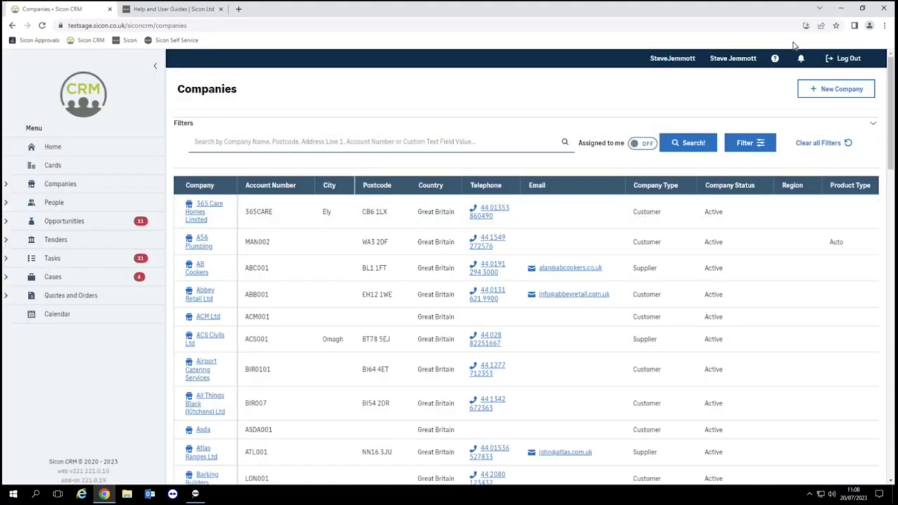
left_click(840, 10)
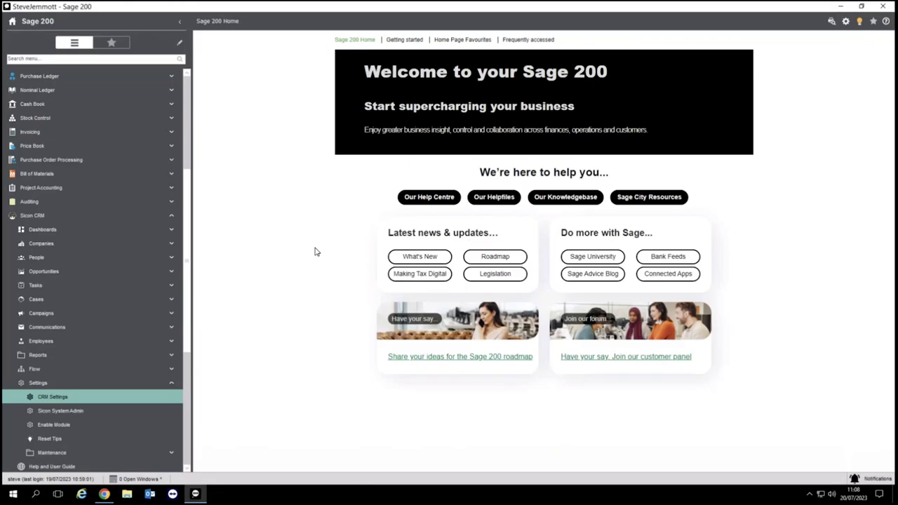
Open the Migrate Sage 200 Contacts utility for companies, review its customer and supplier options, and close it without migrating.
left_click(103, 243)
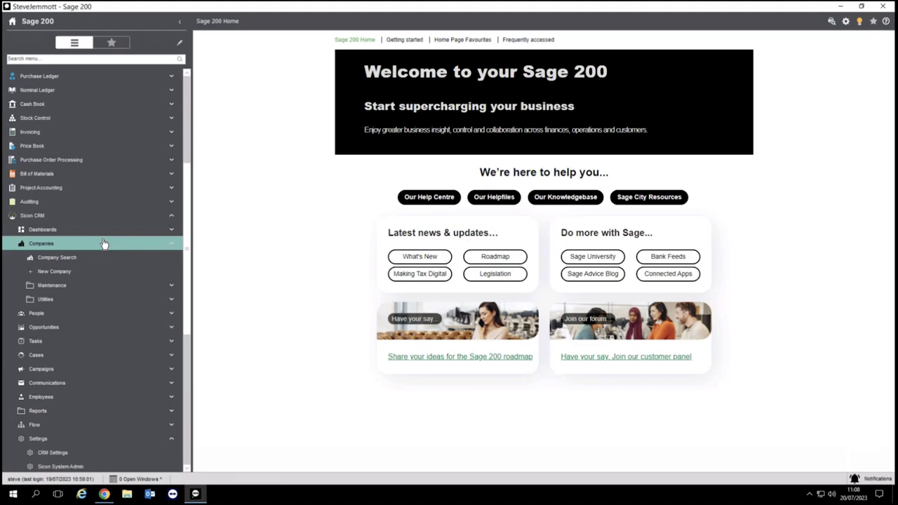
left_click(63, 300)
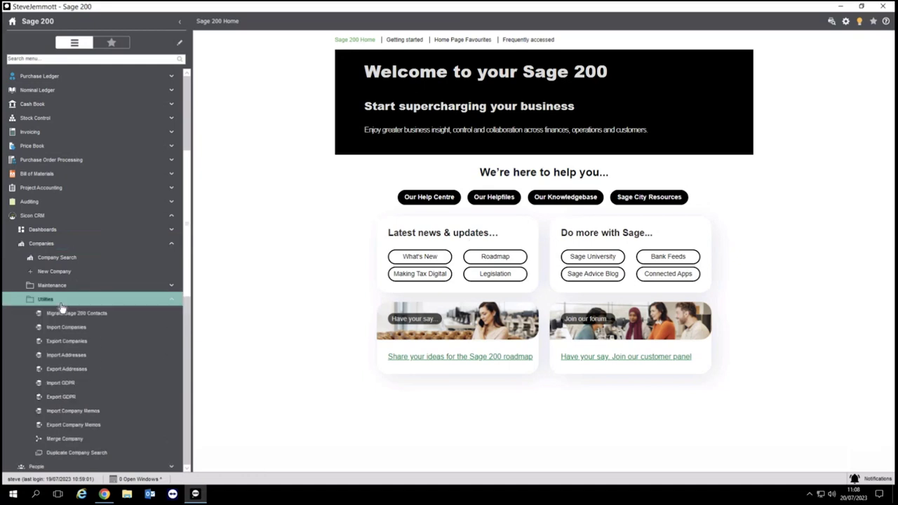
left_click(66, 315)
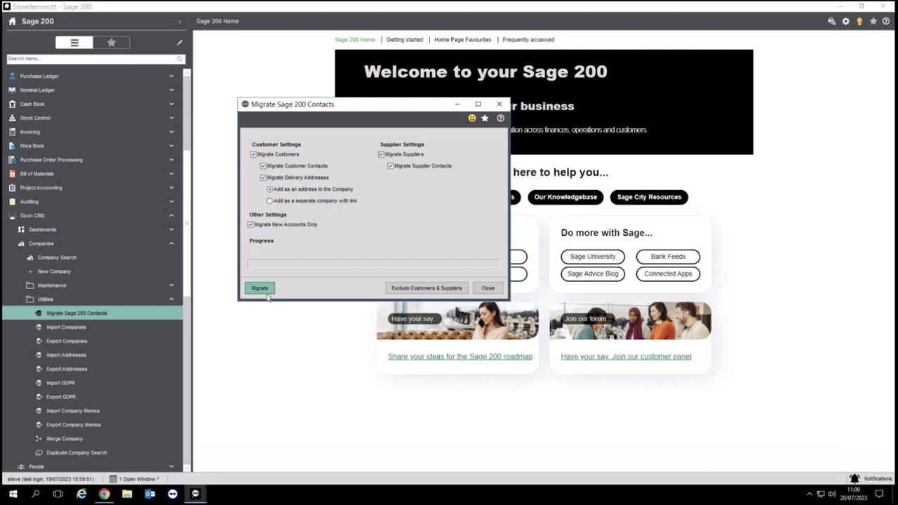
left_click(488, 288)
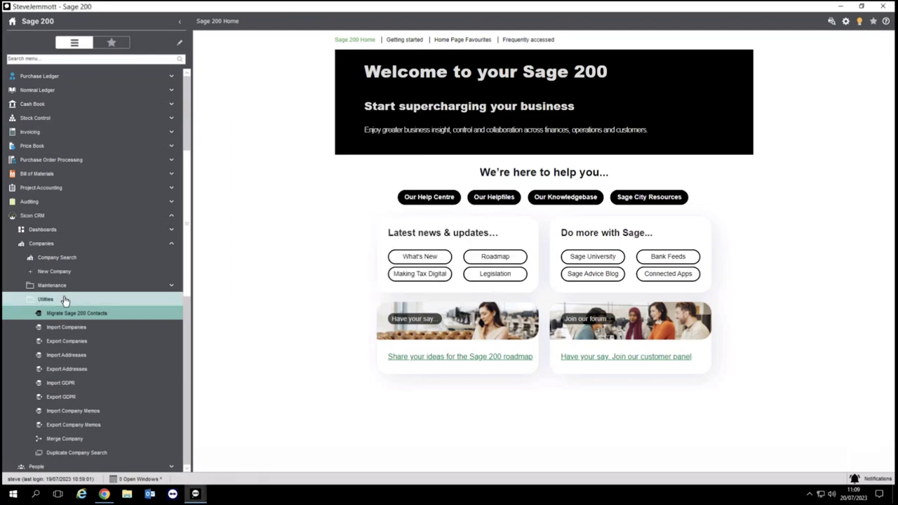
List the active companies in Company Search and open the Abbey Retail Ltd record in a maximized window.
left_click(59, 259)
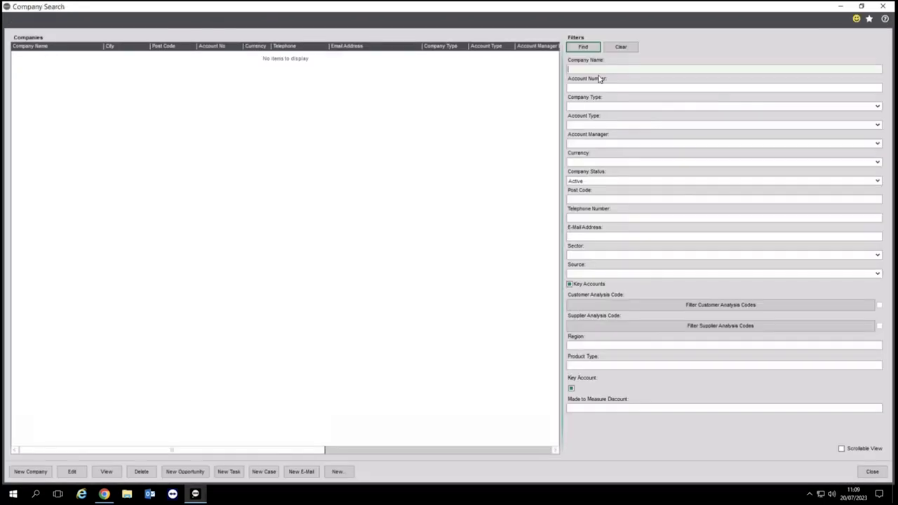
left_click(590, 50)
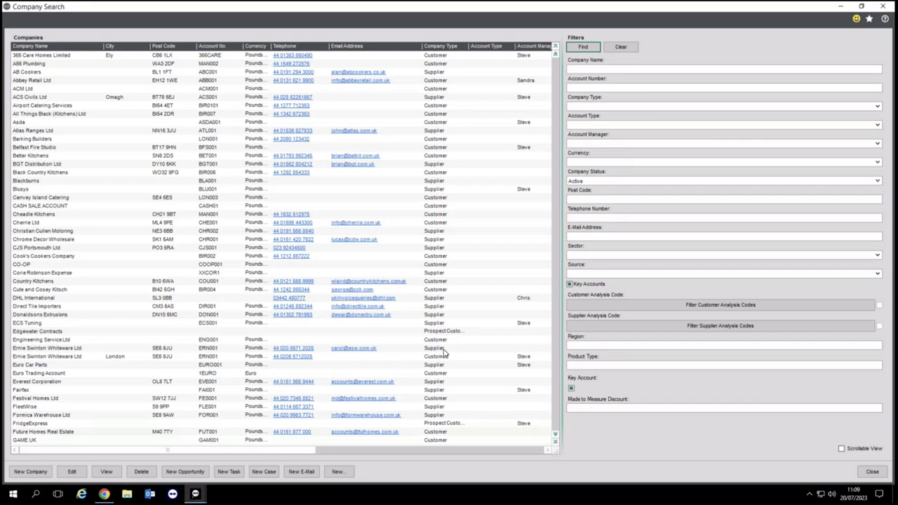
left_click(68, 80)
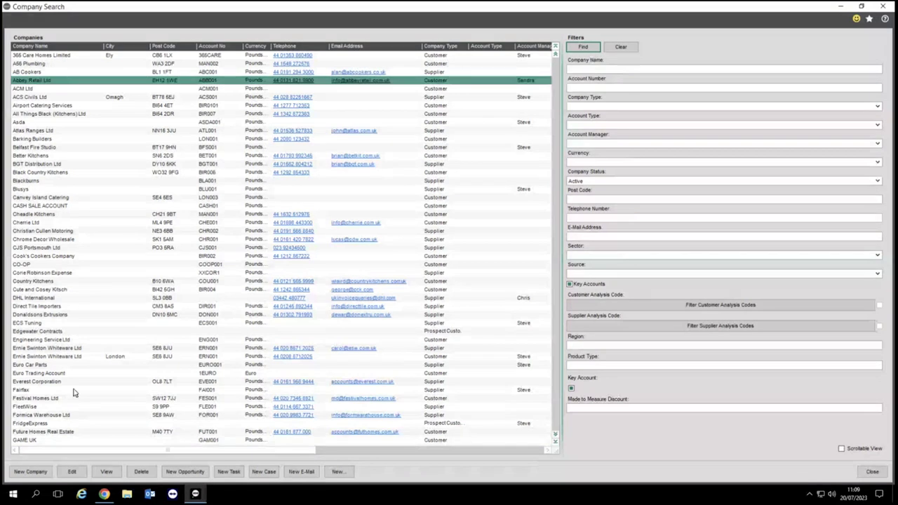
key("Return")
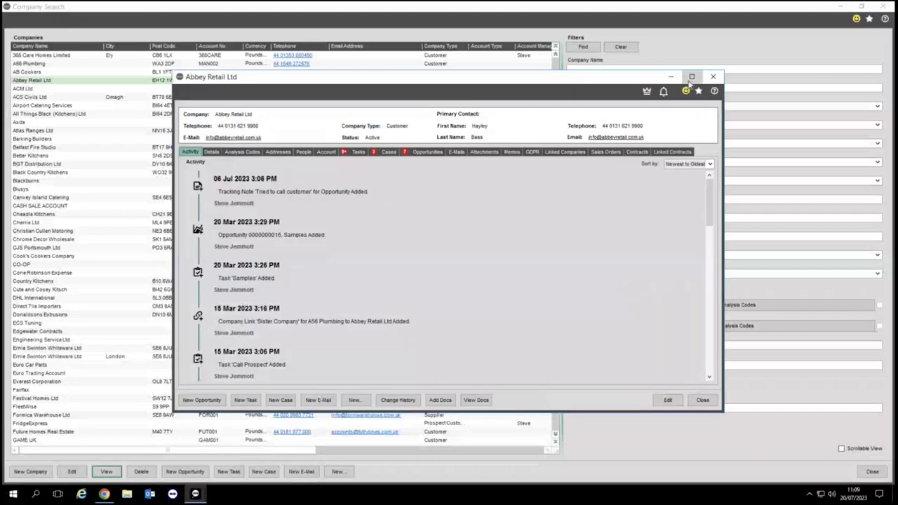
left_click(691, 78)
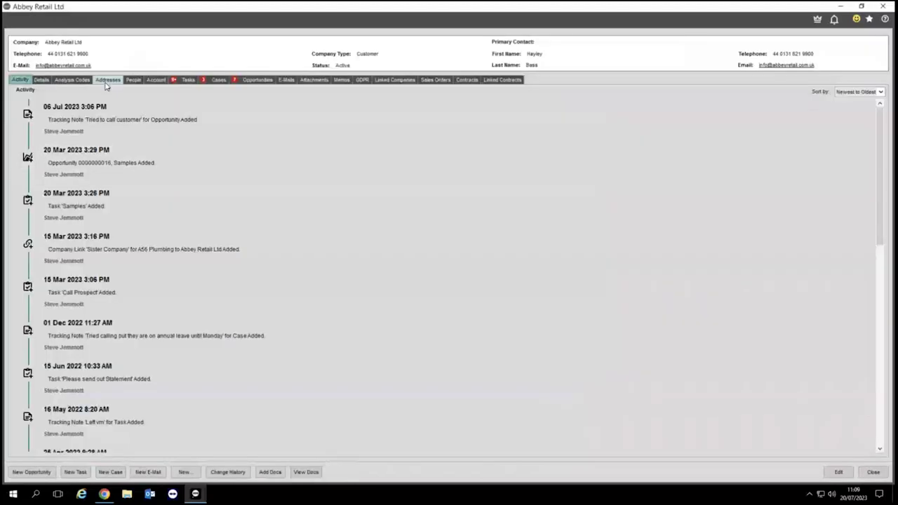
Review Abbey Retail Ltd's addresses and details, and open the record for editing at its analysis codes.
left_click(108, 80)
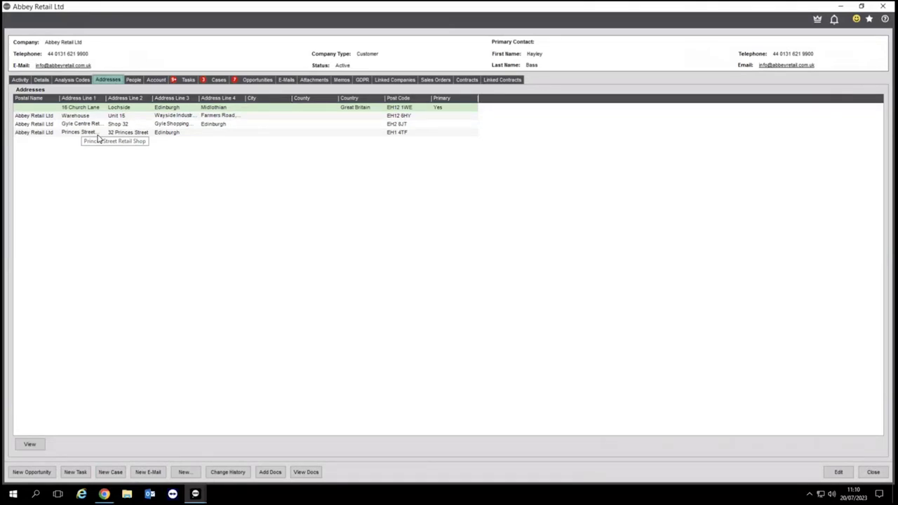
left_click(42, 80)
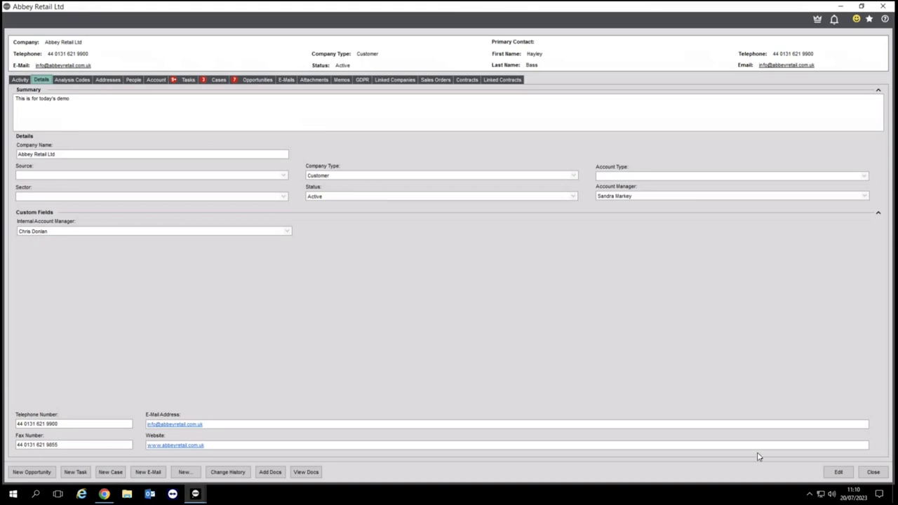
left_click(838, 473)
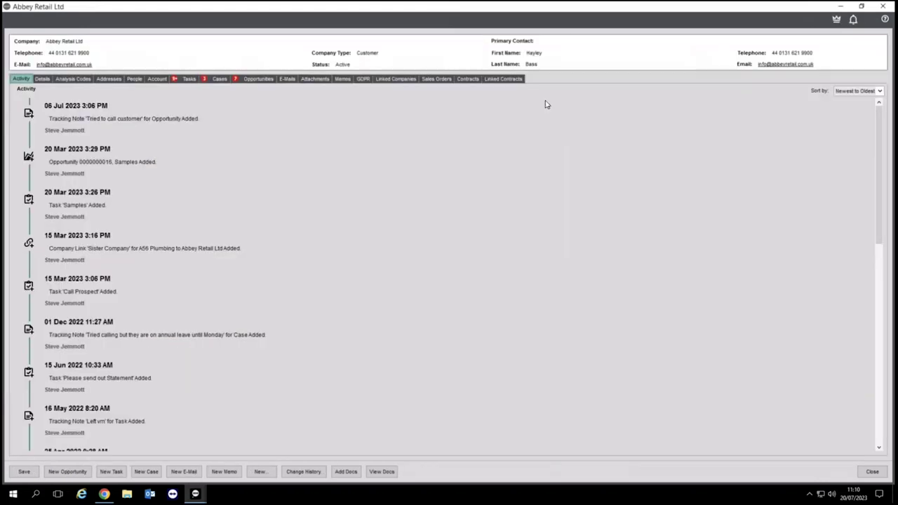
left_click(63, 81)
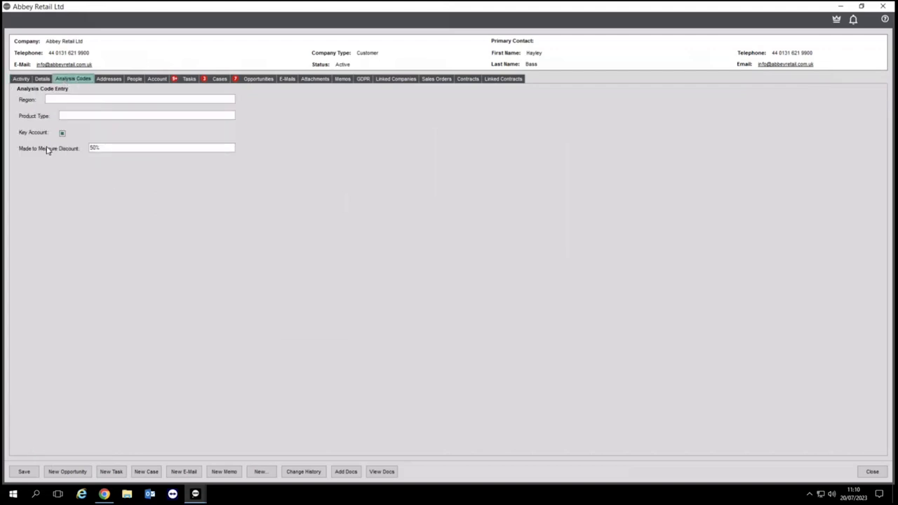
Switch to the web CRM in Chrome and examine Abbey Retail Ltd's details, including its custom fields and analysis codes.
left_click(104, 494)
left_click(69, 186)
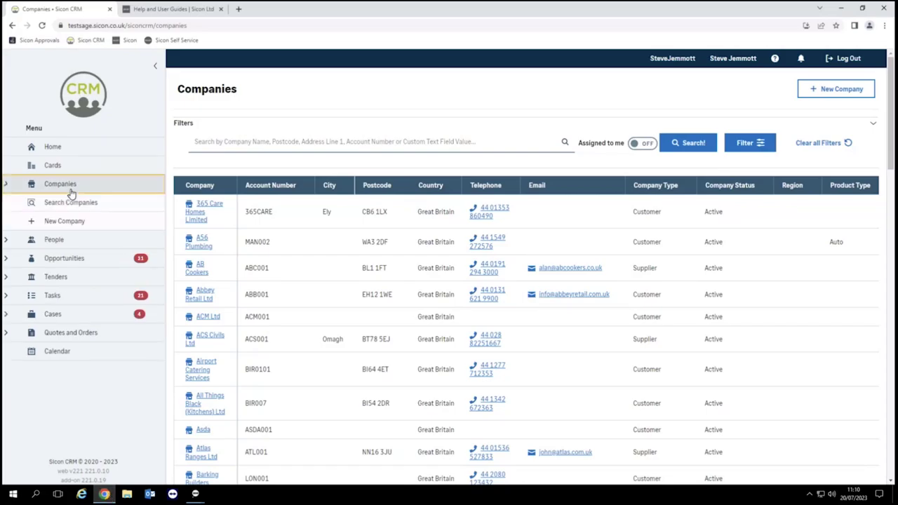
left_click(204, 294)
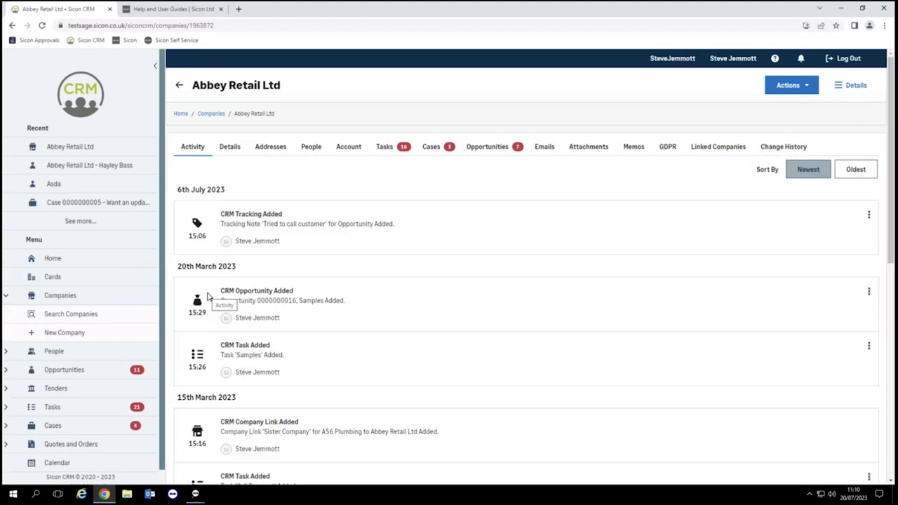
left_click(239, 153)
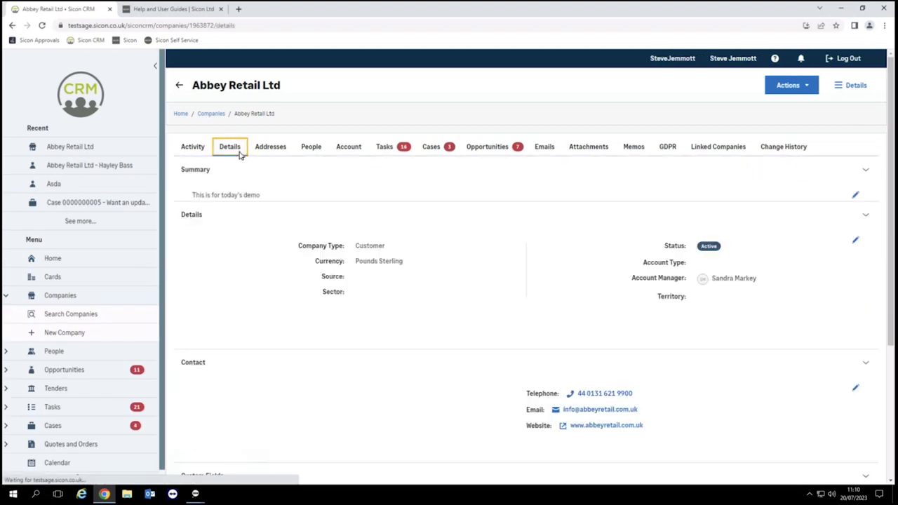
scroll(350, 267, "down", 1)
scroll(350, 267, "down", 2)
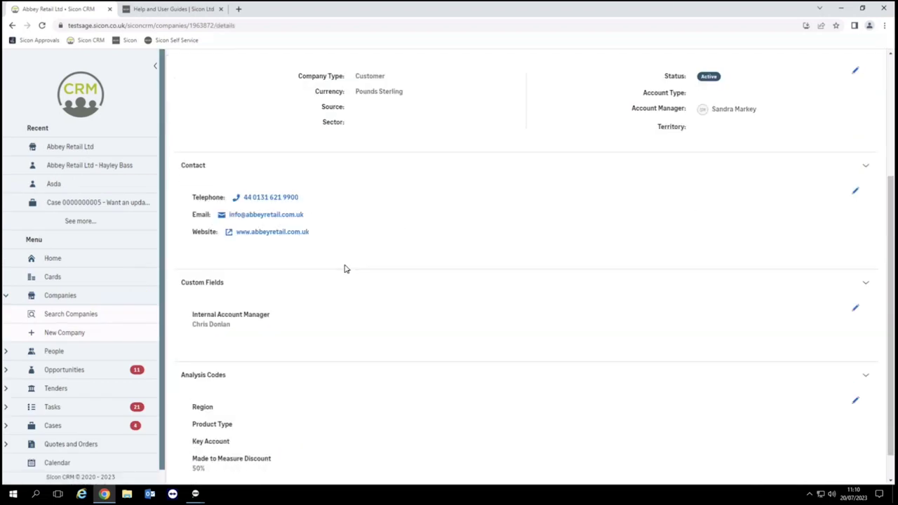
scroll(239, 319, "down", 1)
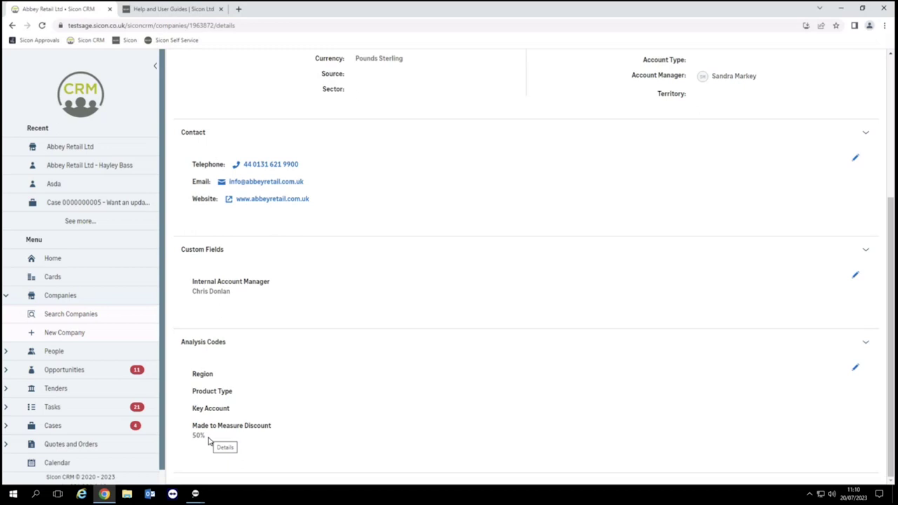
Switch back to the Abbey Retail Ltd record in Sage 200, set the Made to Measure Discount to 60% and save.
mouse_move(195, 493)
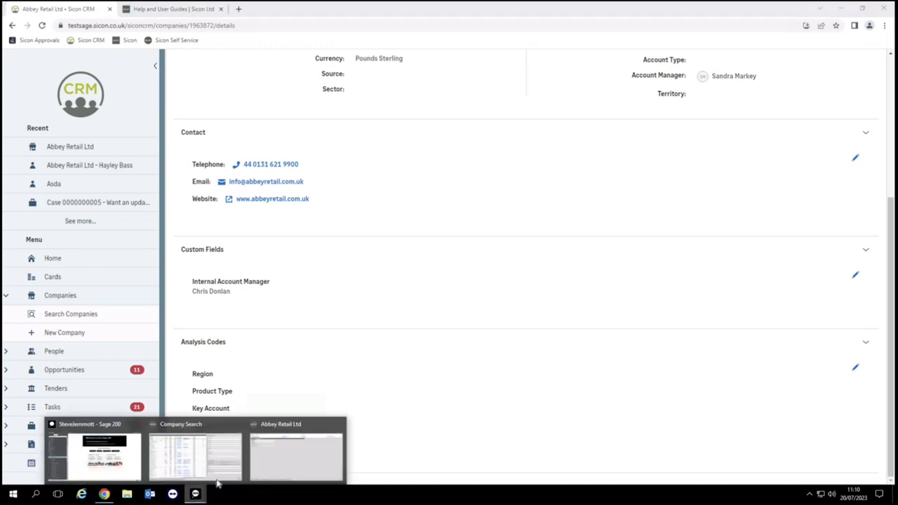
left_click(261, 465)
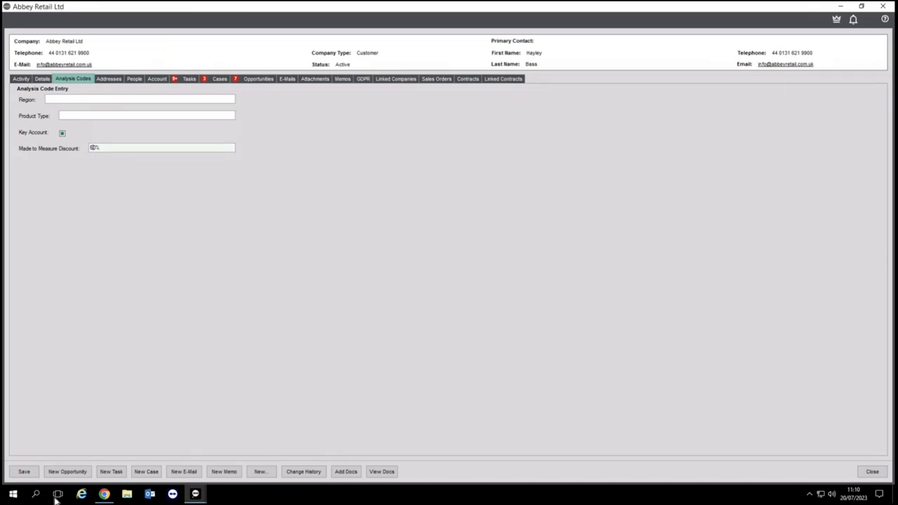
left_click(28, 474)
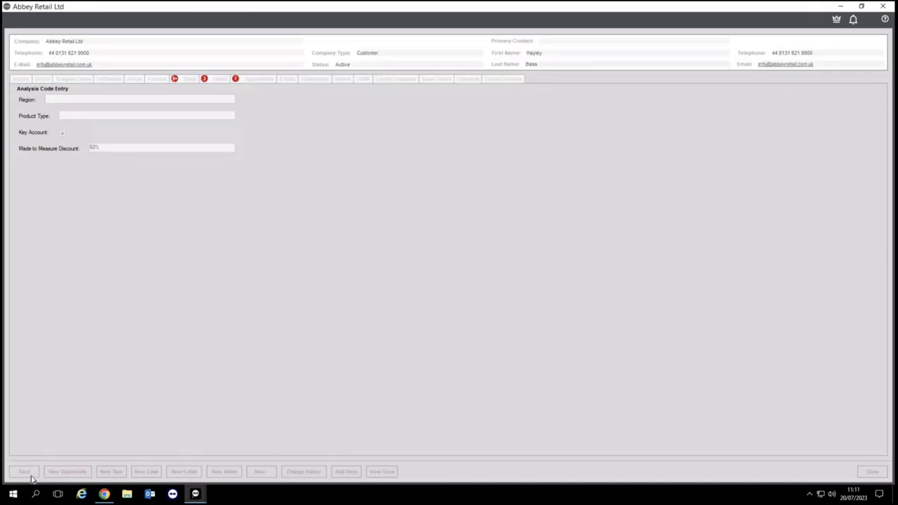
Reload Abbey Retail Ltd's page in the web CRM to check the saved discount, and return to Company Search in Sage 200.
key("alt+Tab")
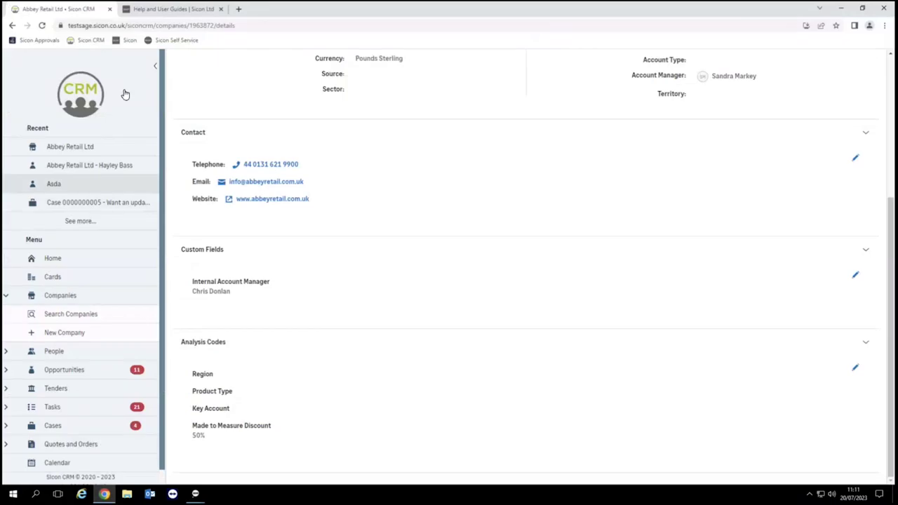
left_click(42, 25)
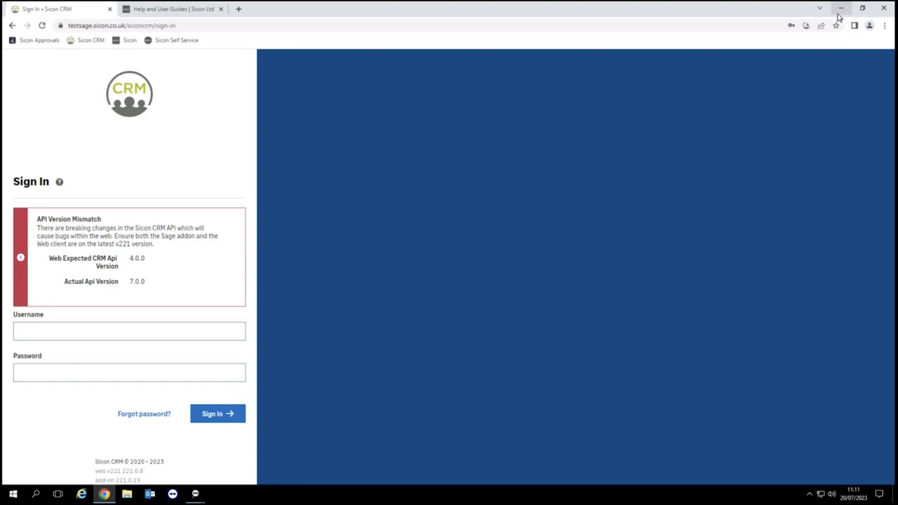
left_click(840, 8)
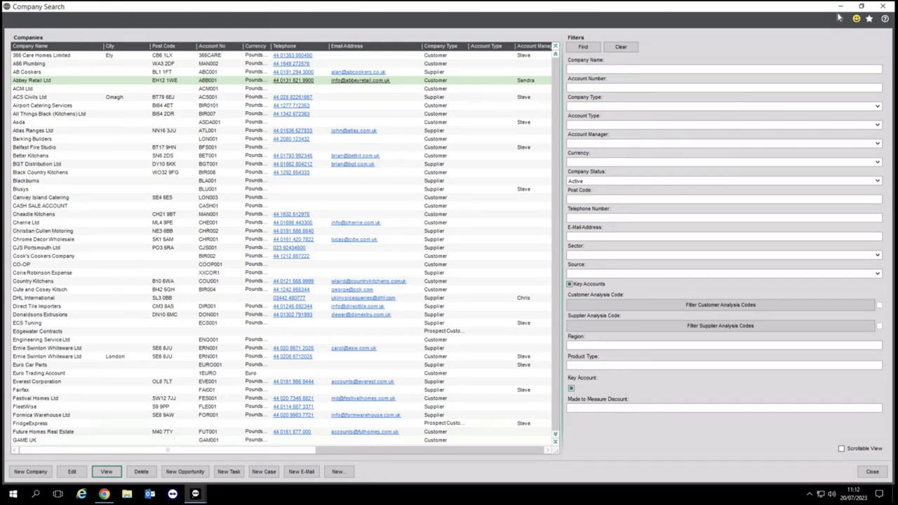
Close Company Search and review the Sources list in the Sicon CRM company maintenance settings.
left_click(872, 473)
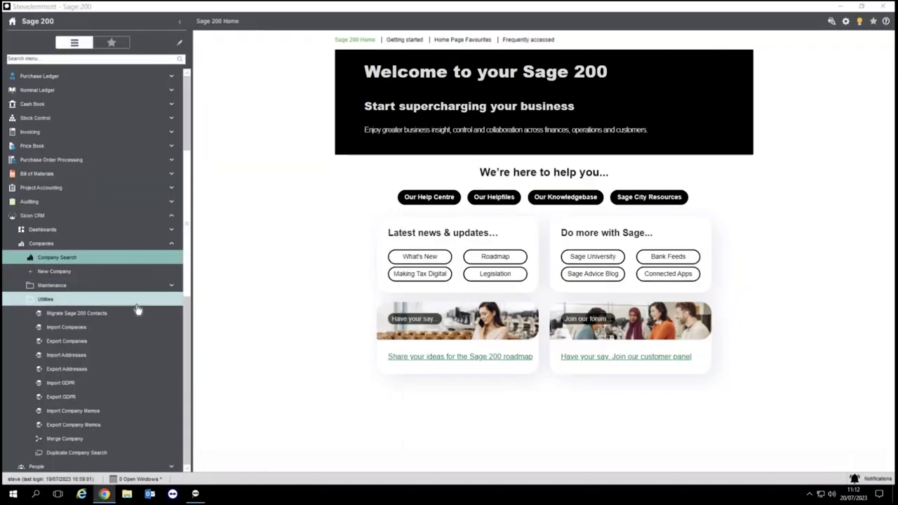
scroll(140, 288, "down", 1)
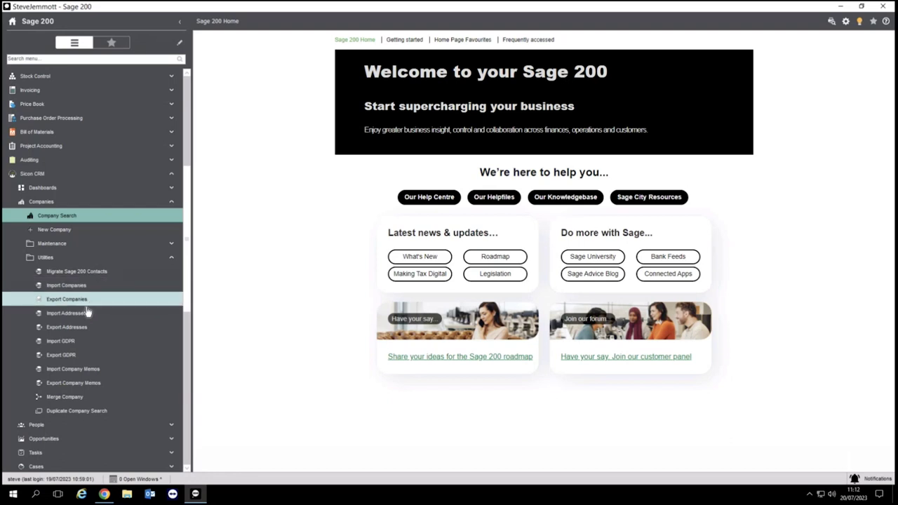
left_click(56, 244)
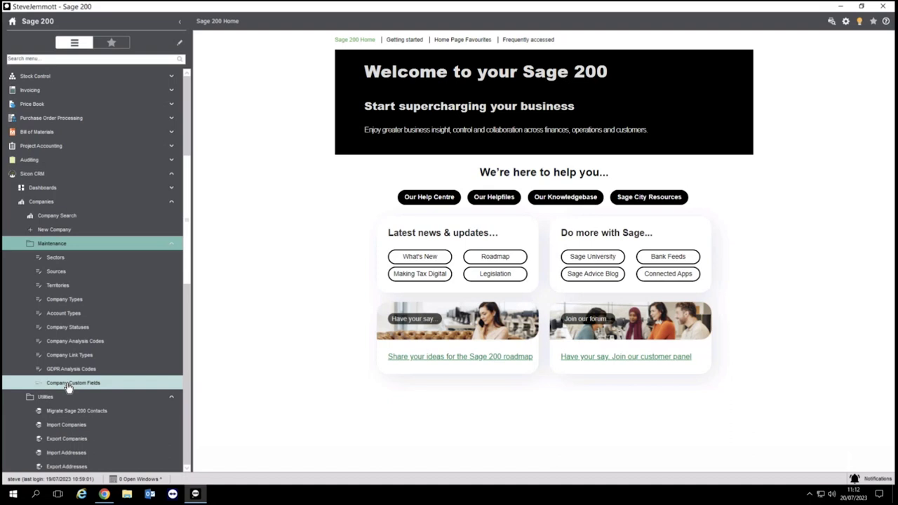
left_click(70, 271)
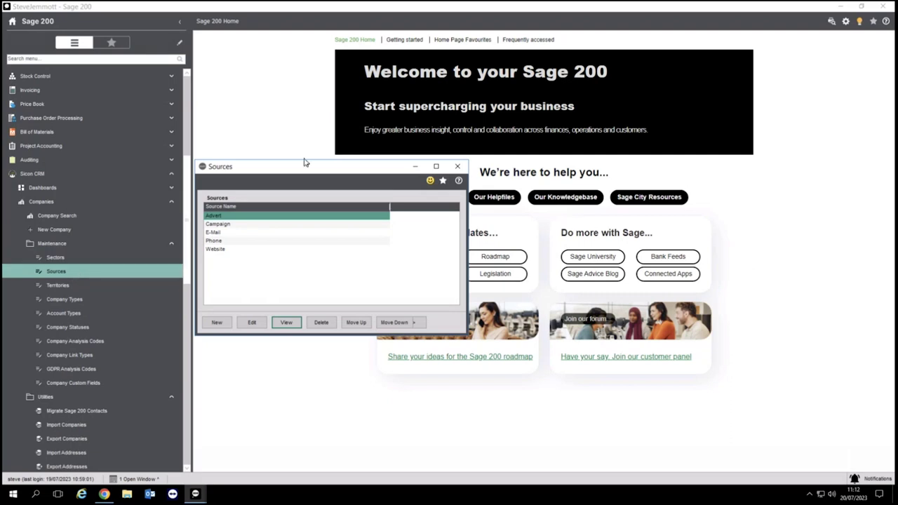
left_click(229, 241)
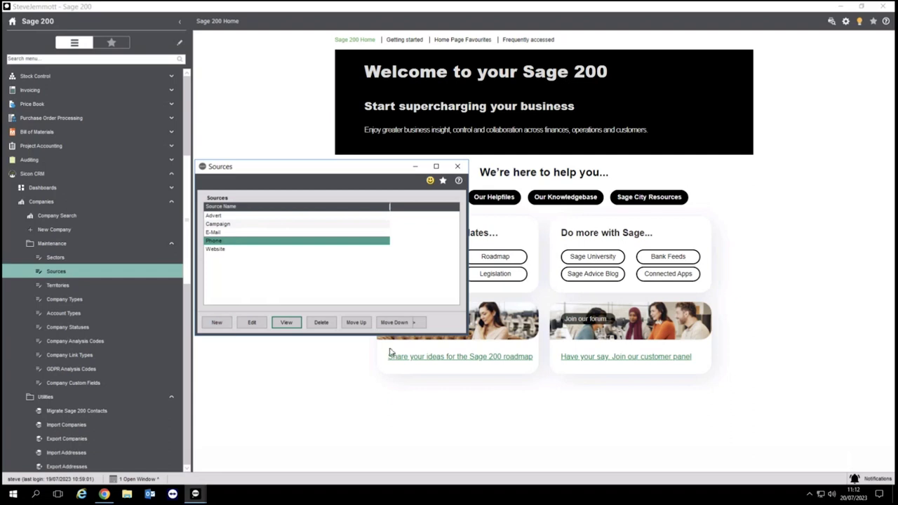
left_click(458, 166)
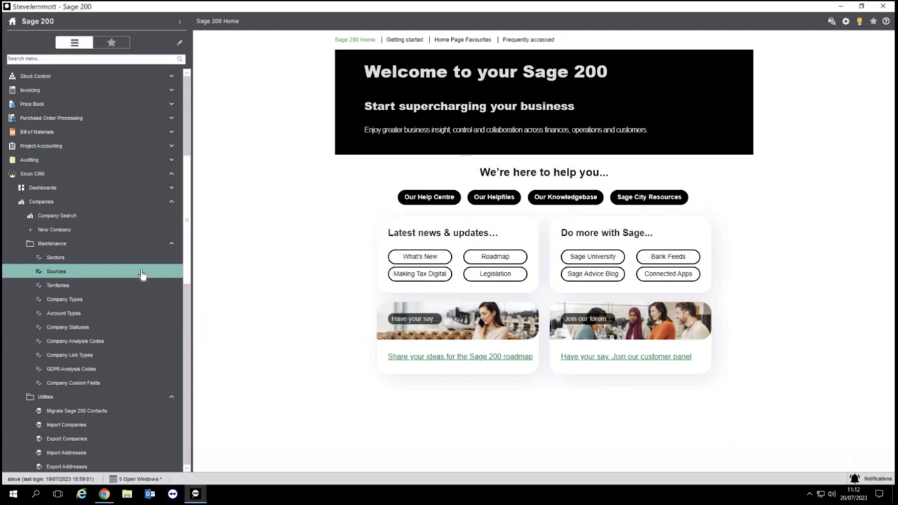
Review the Company Types list and the data types offered for the Region label in Company Analysis Codes.
left_click(69, 301)
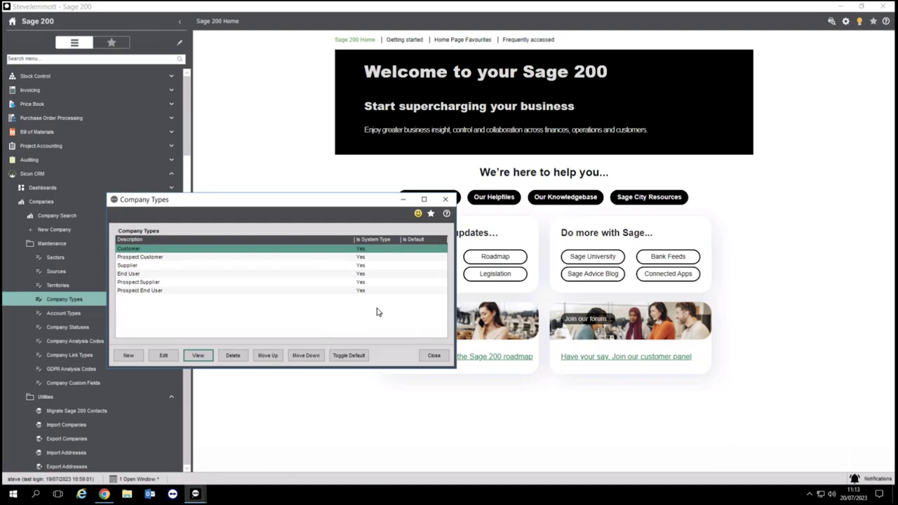
left_click(433, 356)
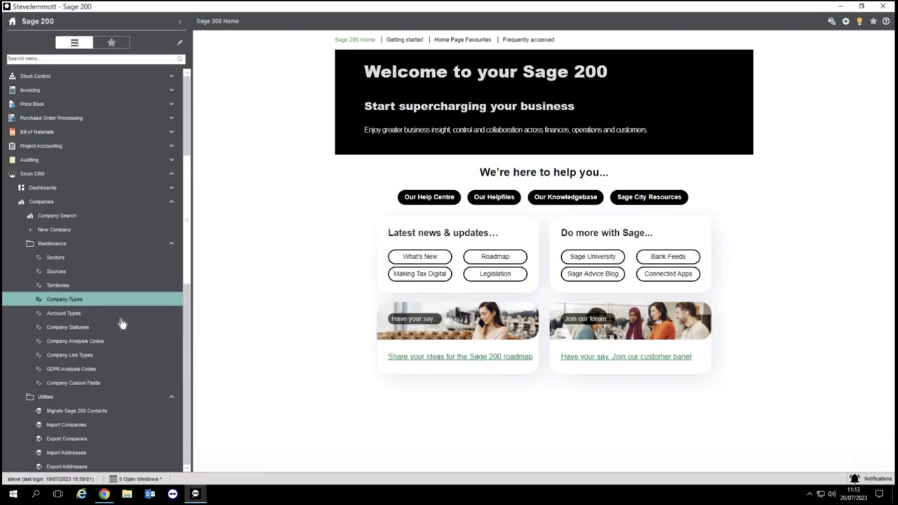
left_click(84, 343)
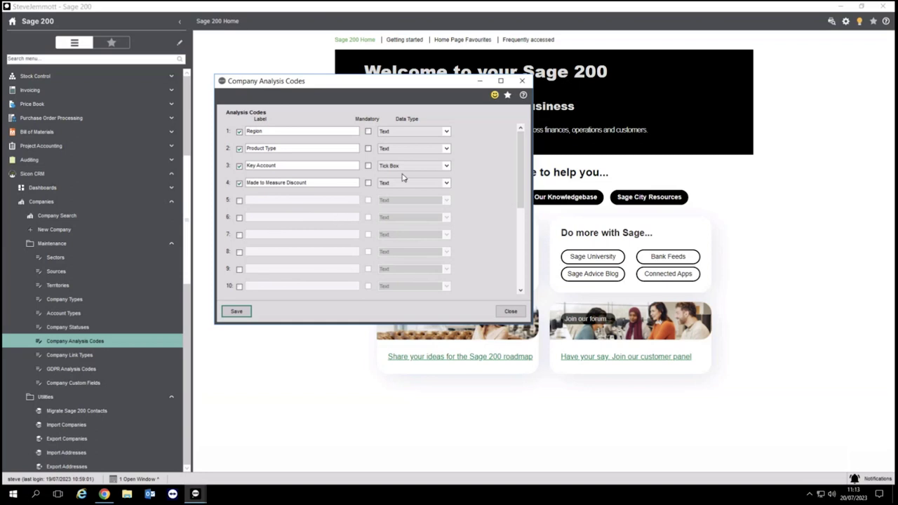
left_click(445, 133)
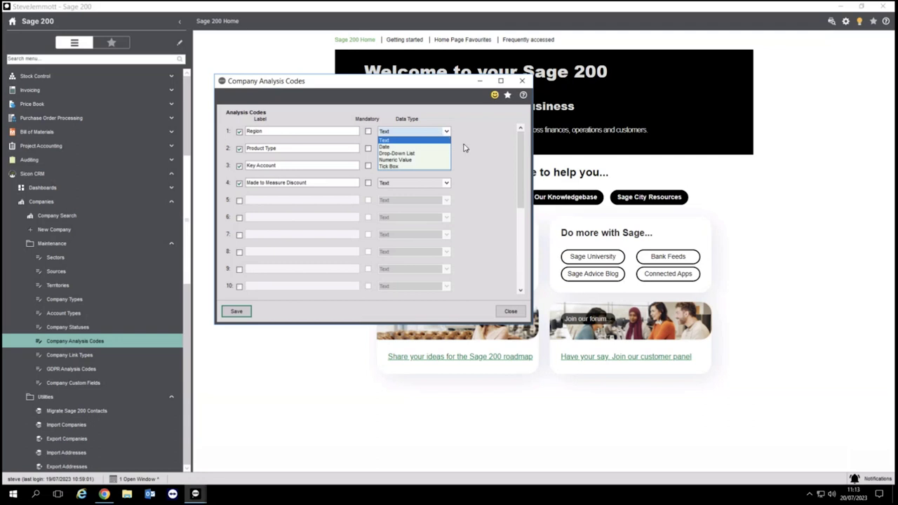
left_click(466, 146)
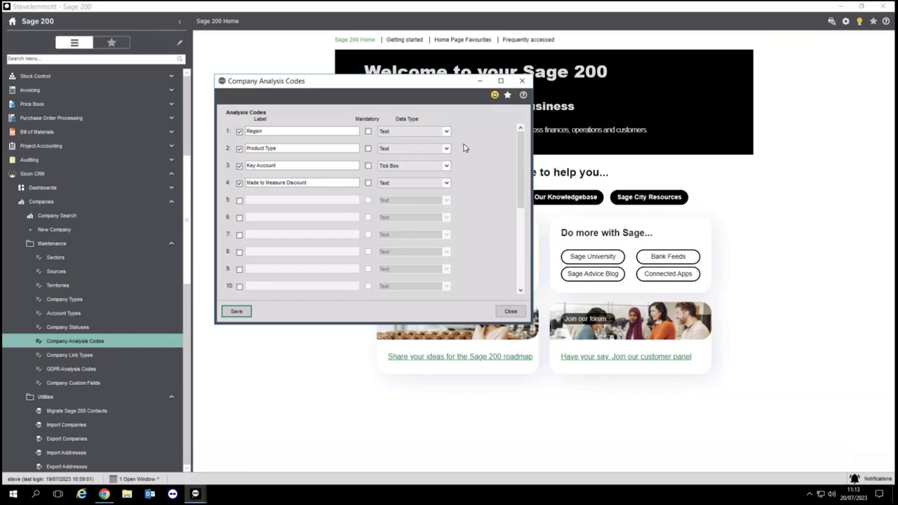
left_click(511, 311)
Review the Company Custom Fields setup and the field types offered for the Internal Account Manager field, keeping Employee.
left_click(105, 384)
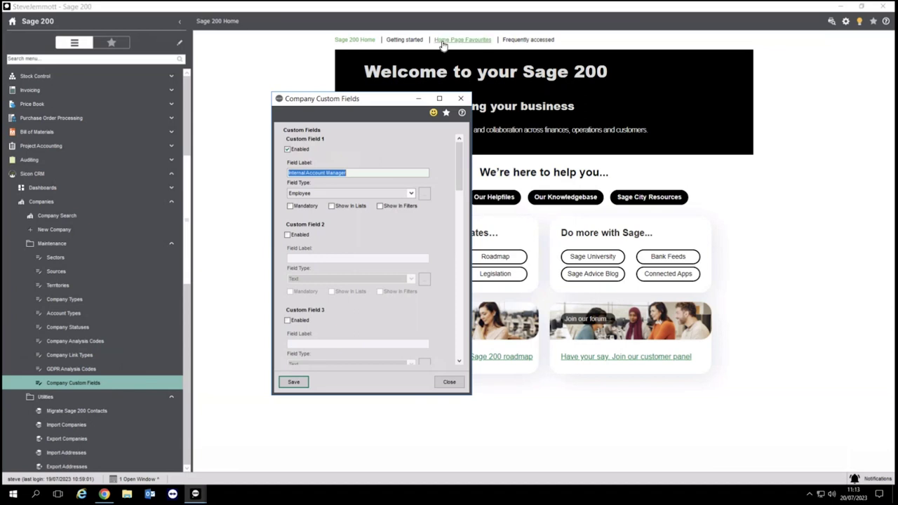
left_click(353, 172)
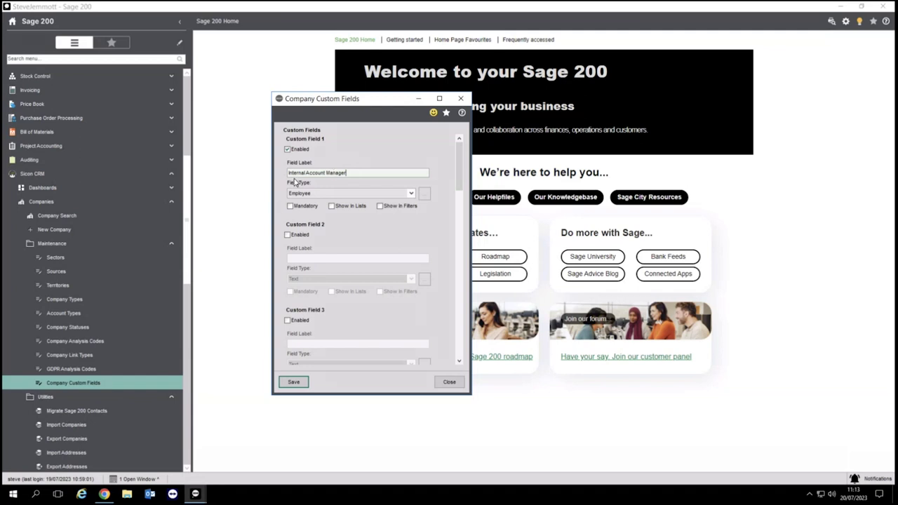
left_click(411, 193)
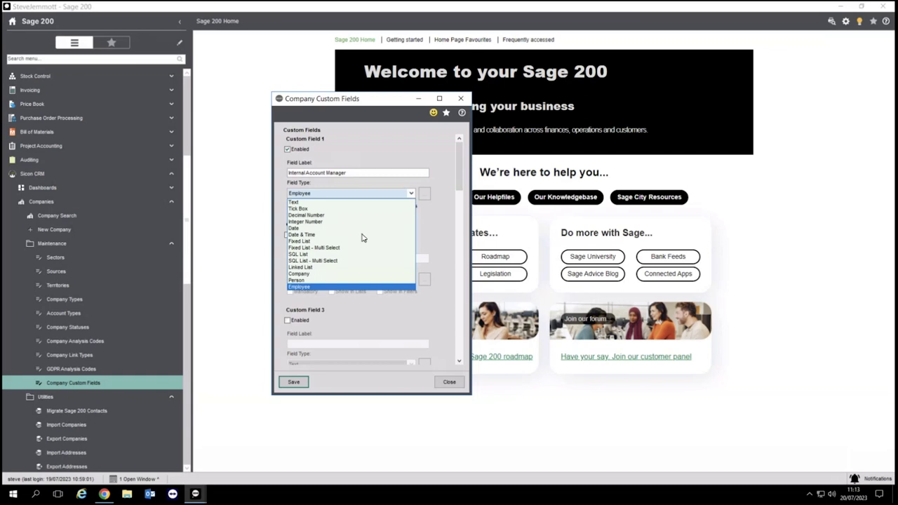
left_click(390, 287)
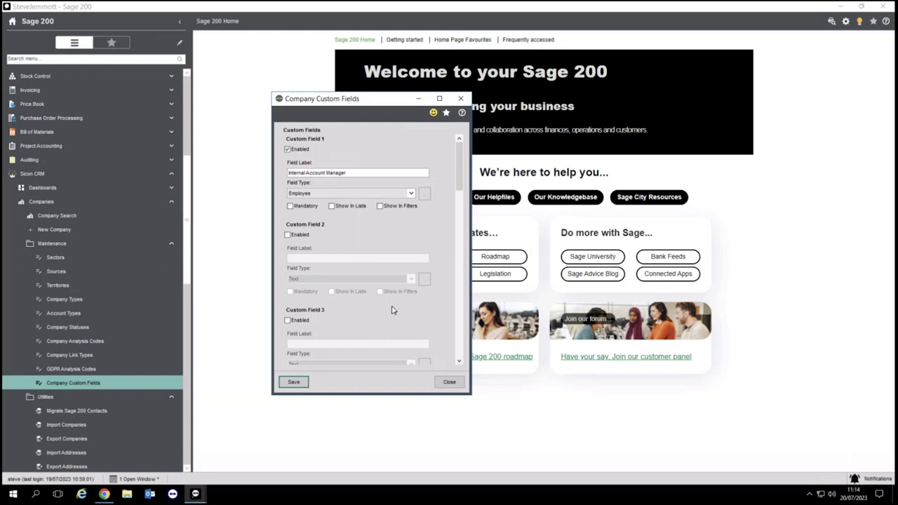
left_click(449, 382)
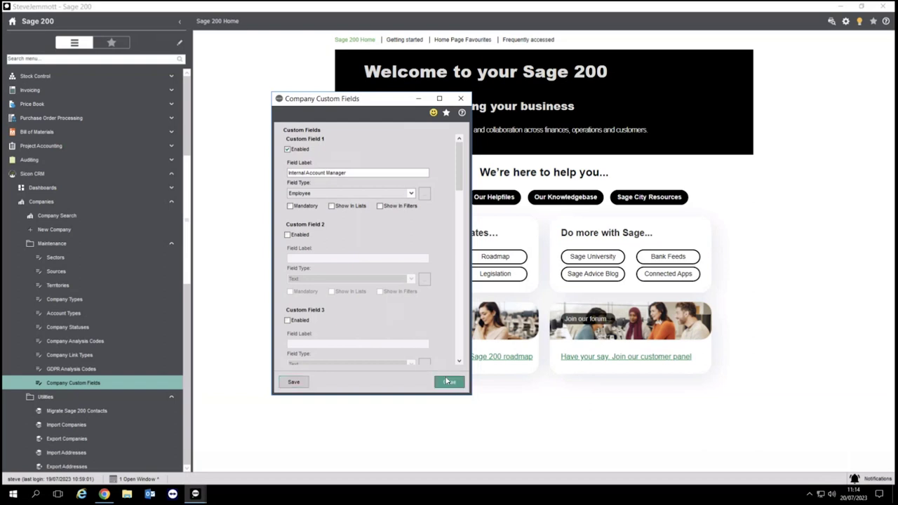
List all active companies in Company Search and open Abbey Retail Ltd for editing in a maximised window.
left_click(73, 217)
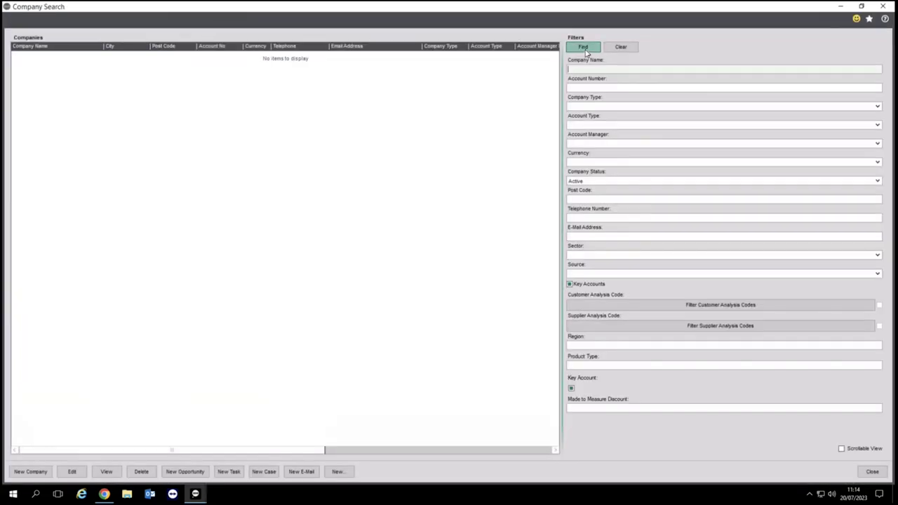
left_click(584, 49)
left_click(39, 81)
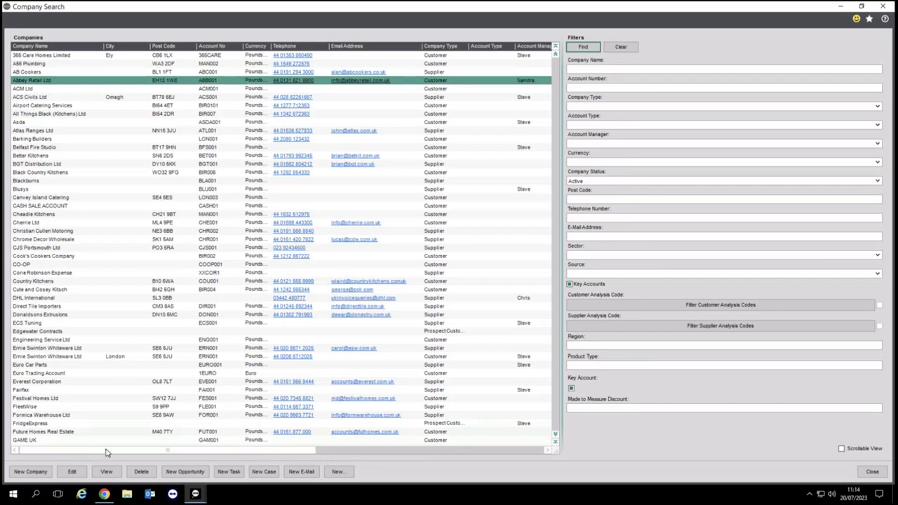
left_click(72, 472)
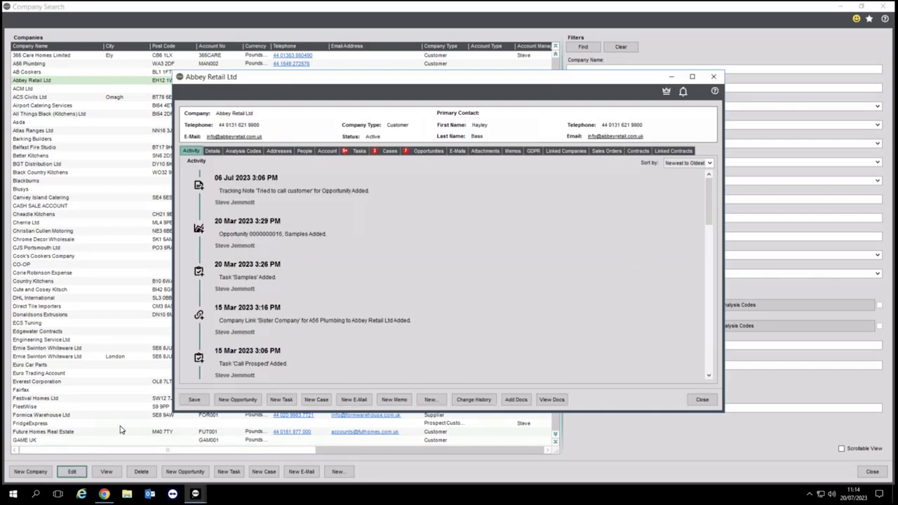
left_click(692, 77)
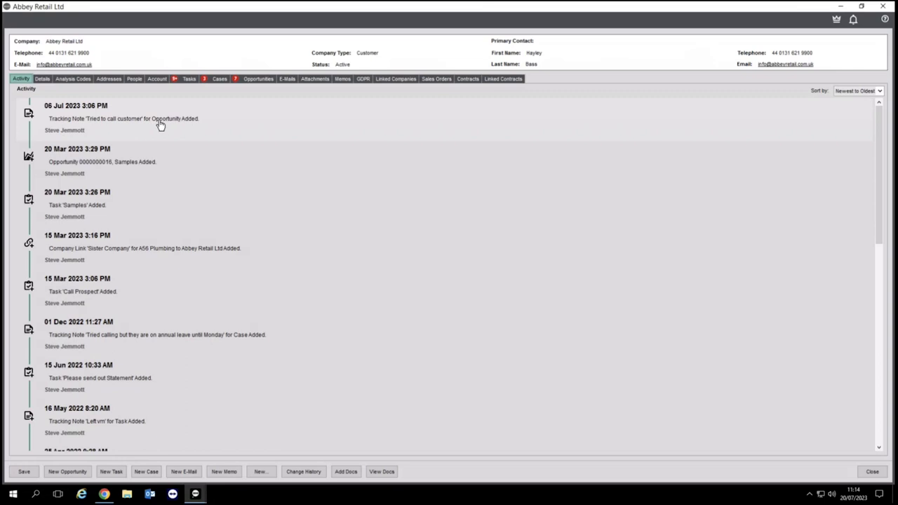
Review Abbey Retail Ltd's opportunities, activity timeline, details and people.
left_click(239, 82)
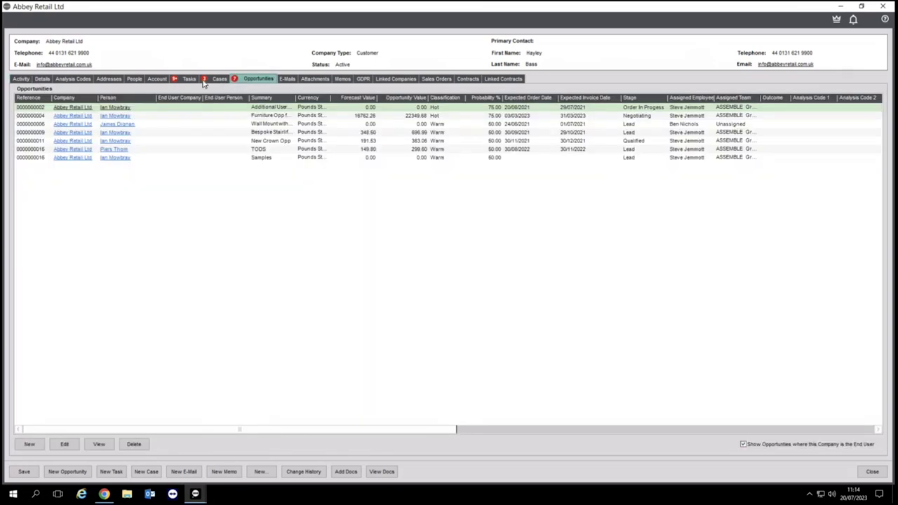
left_click(18, 81)
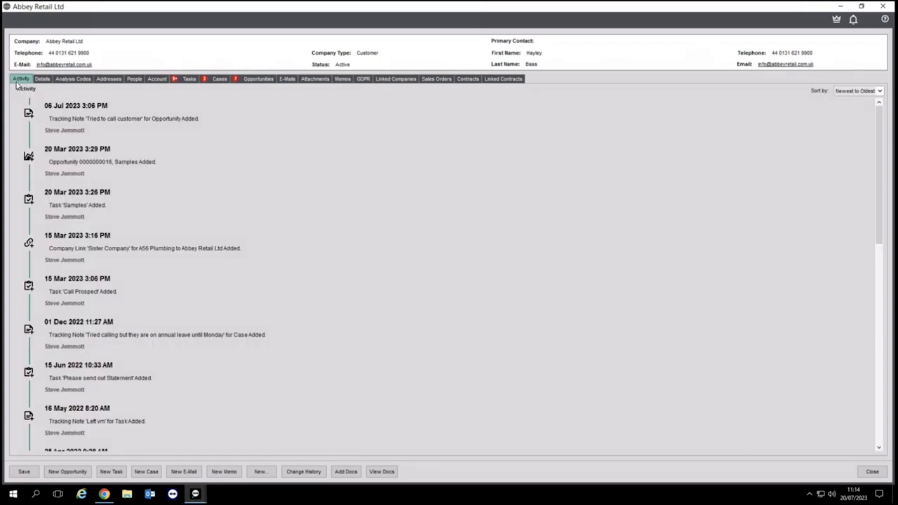
left_click(42, 79)
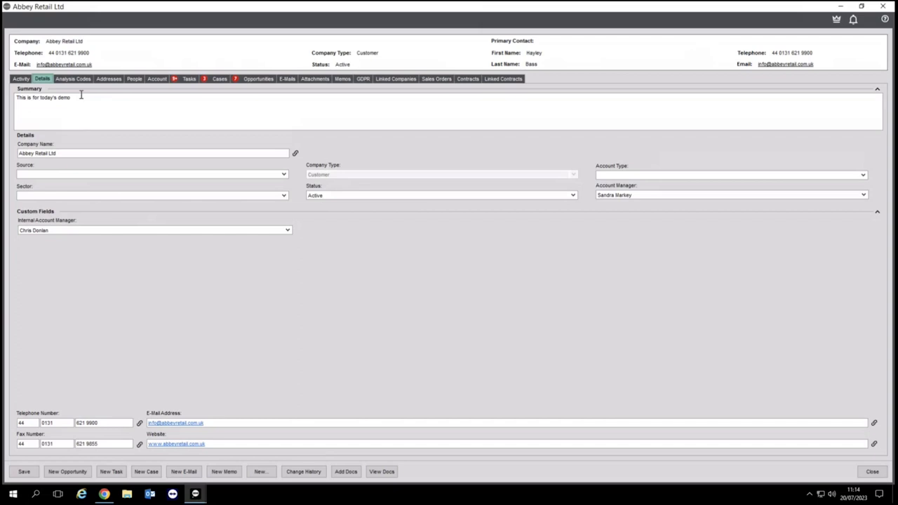
left_click(132, 79)
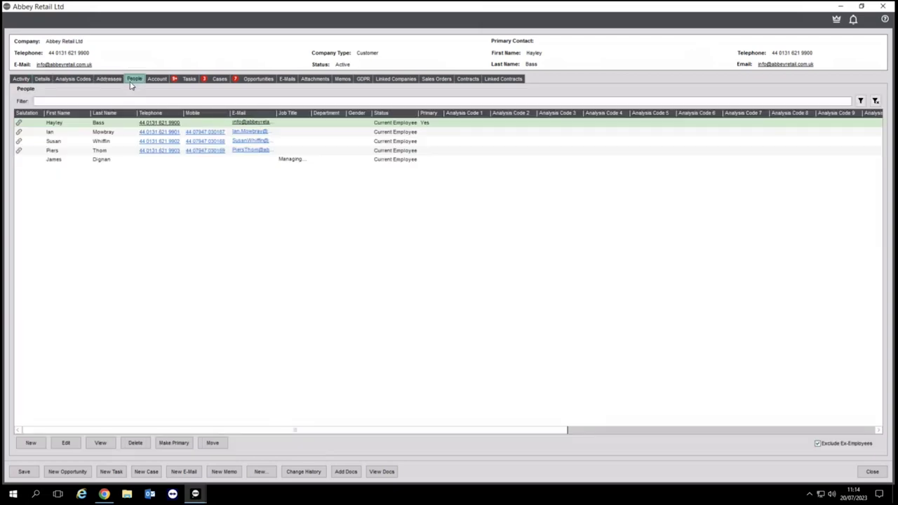
left_click(165, 80)
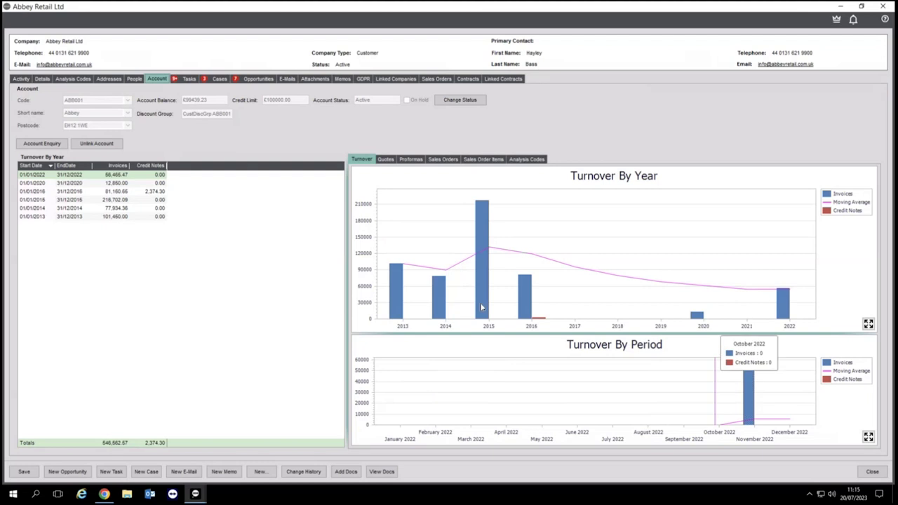
left_click(386, 160)
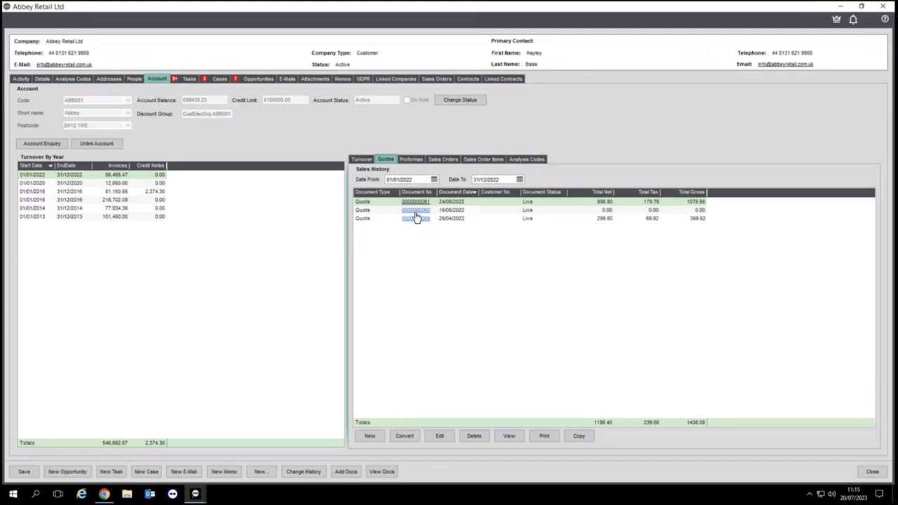
left_click(414, 160)
left_click(435, 161)
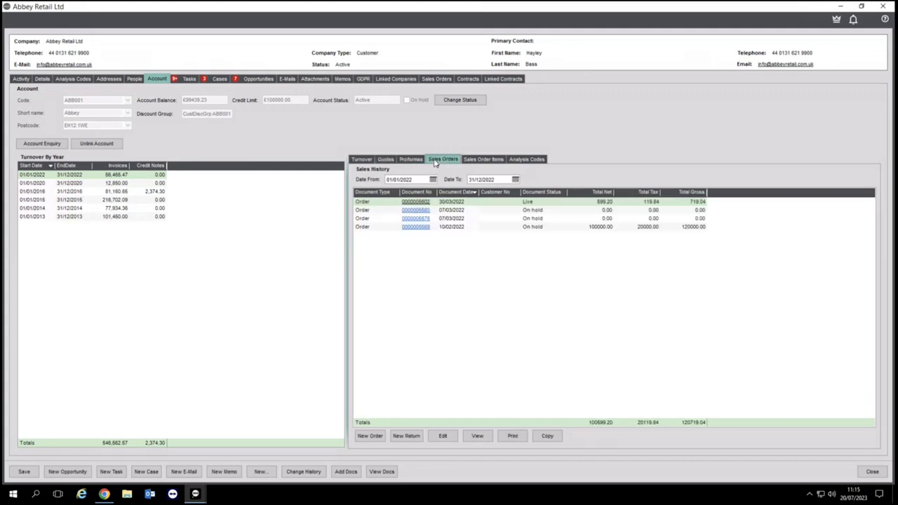
left_click(477, 163)
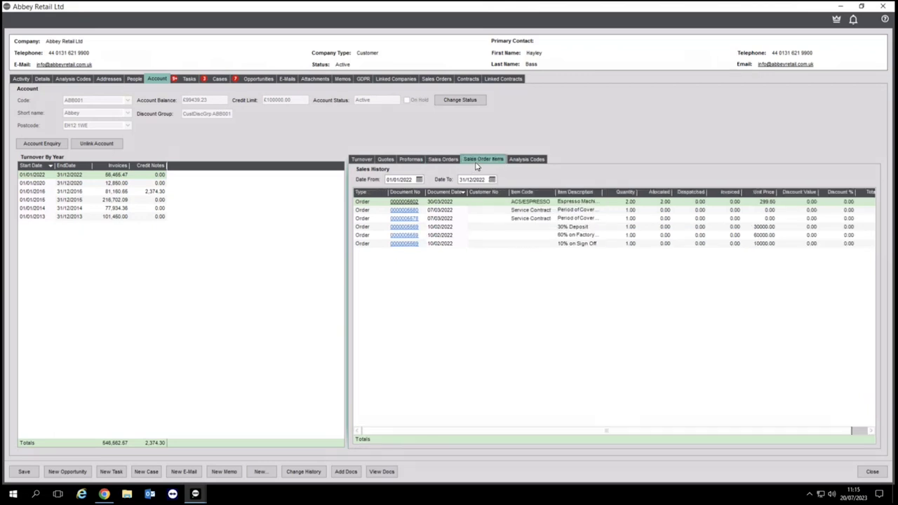
left_click(129, 192)
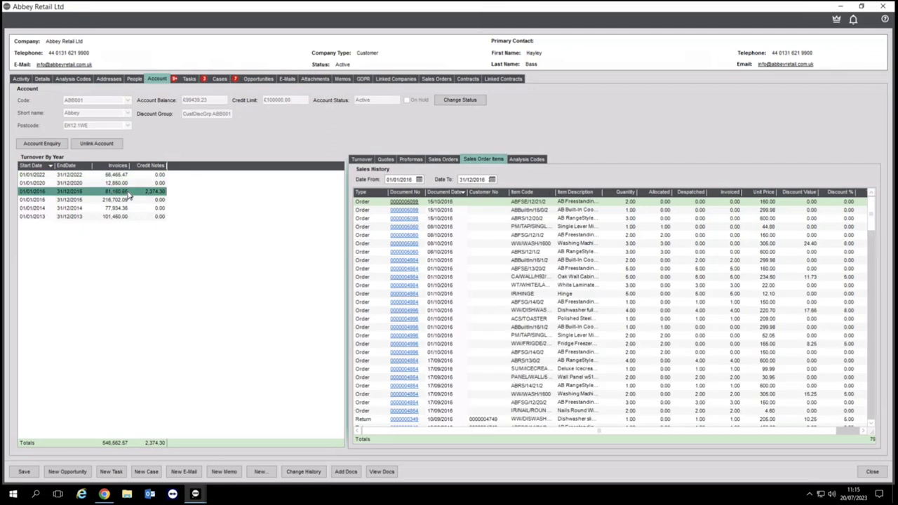
left_click(123, 201)
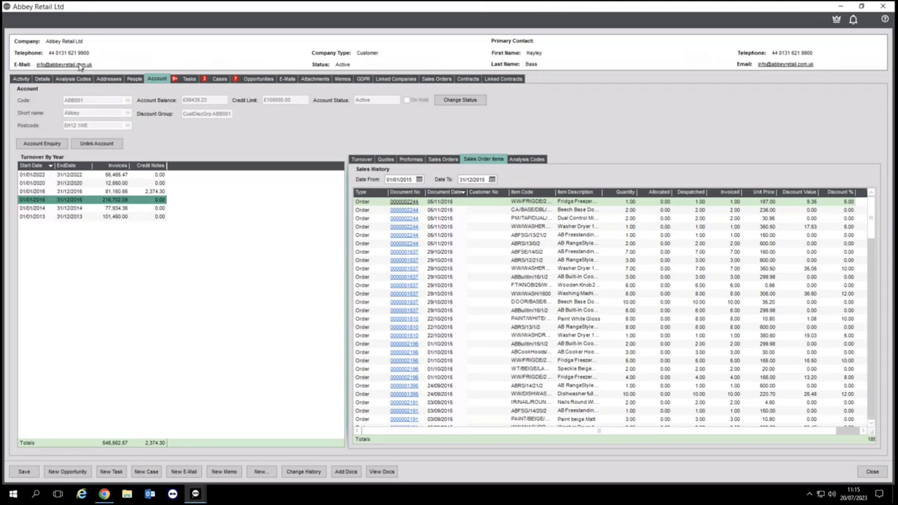
Review Abbey Retail Ltd's tasks and e-mails, and open the Sicon CRM E-Mail Drop Panel.
left_click(193, 83)
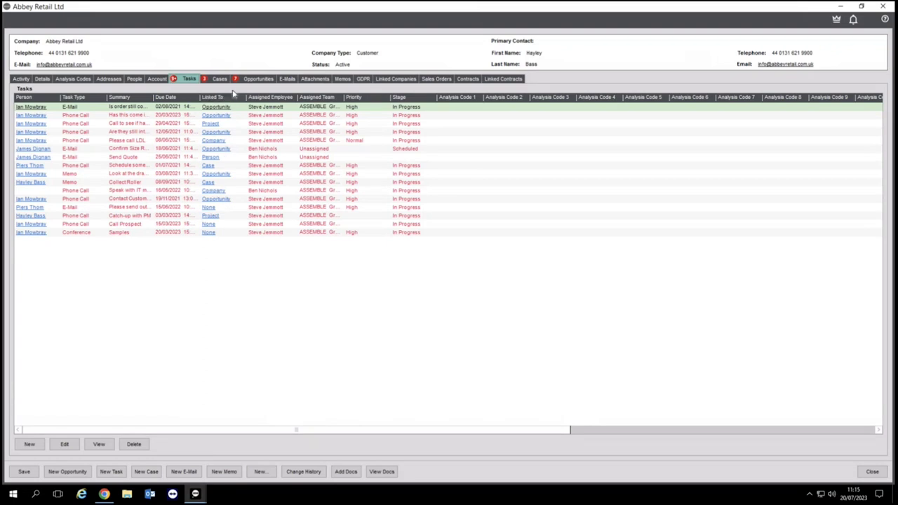
left_click(287, 80)
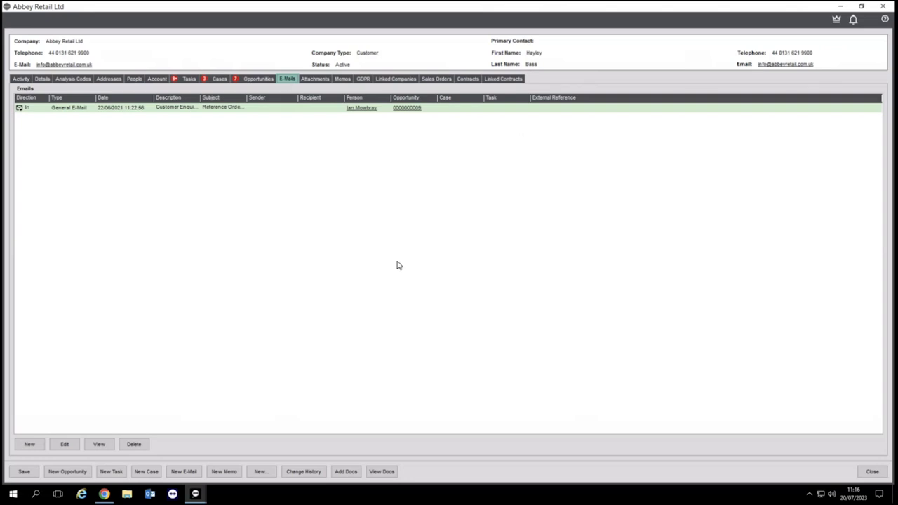
left_click(810, 495)
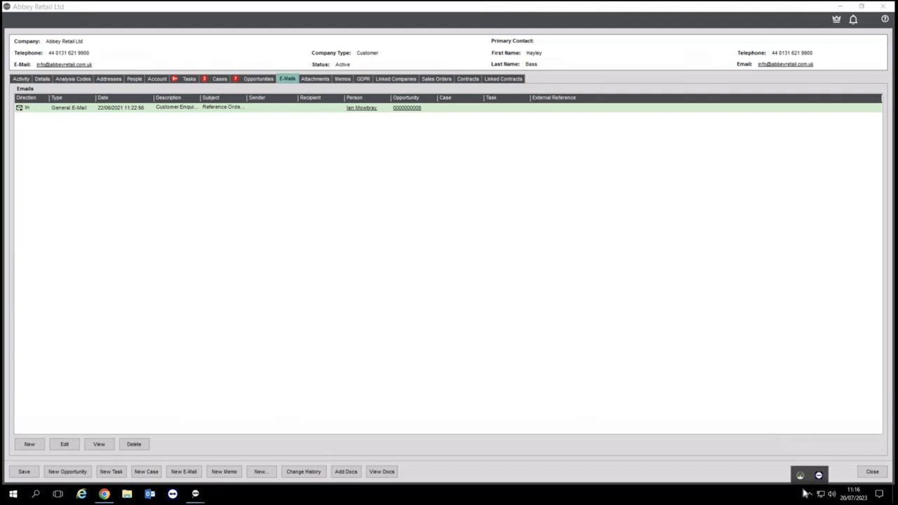
right_click(802, 475)
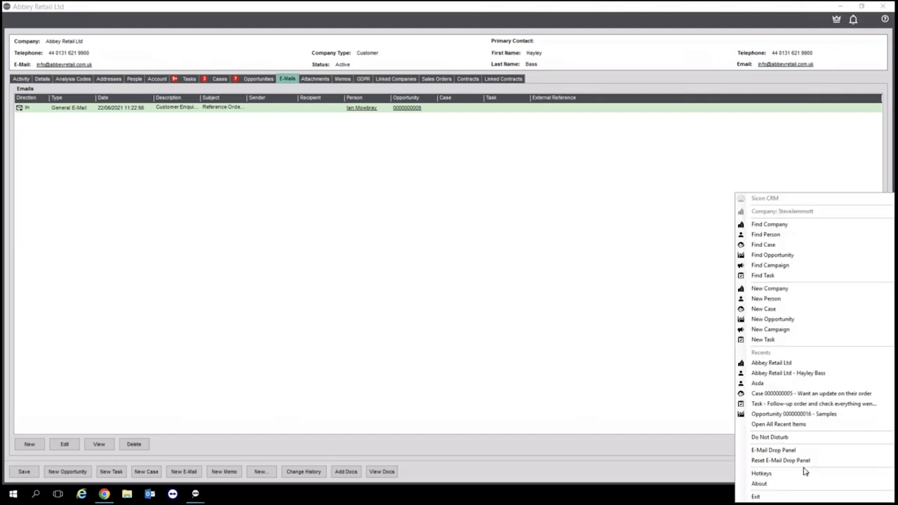
left_click(807, 450)
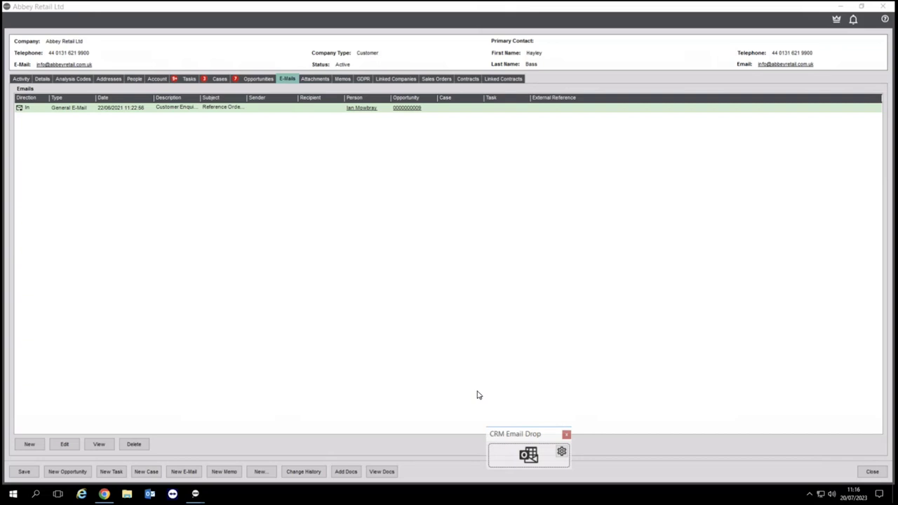
Review Abbey Retail Ltd's attachments, GDPR options, linked companies and sales orders, and close the company record and Company Search.
left_click(566, 436)
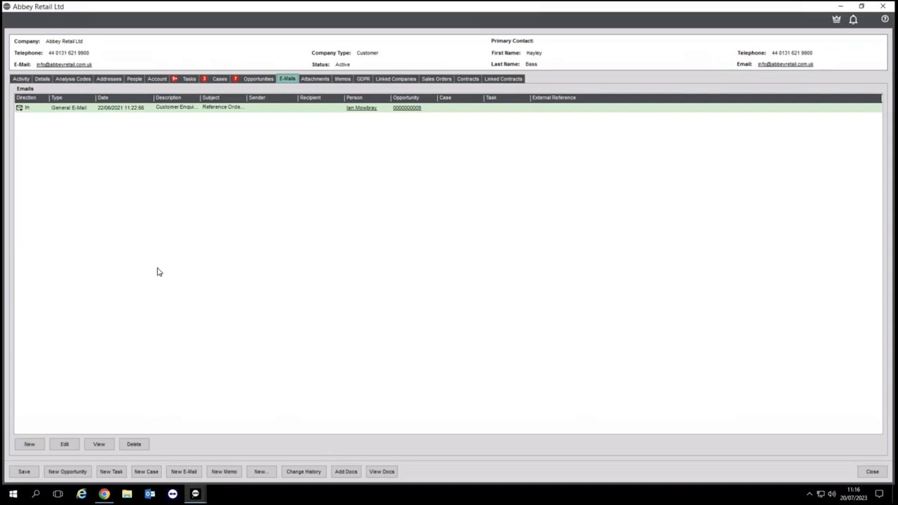
left_click(316, 80)
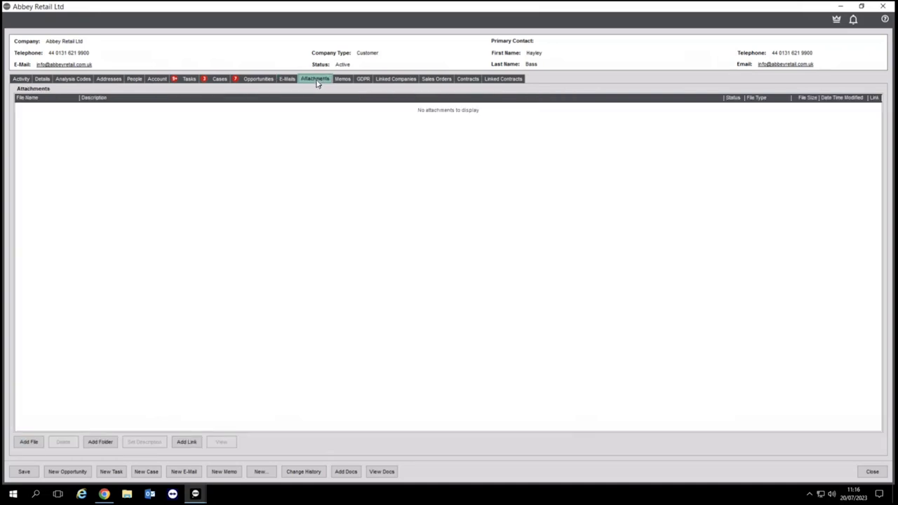
left_click(364, 80)
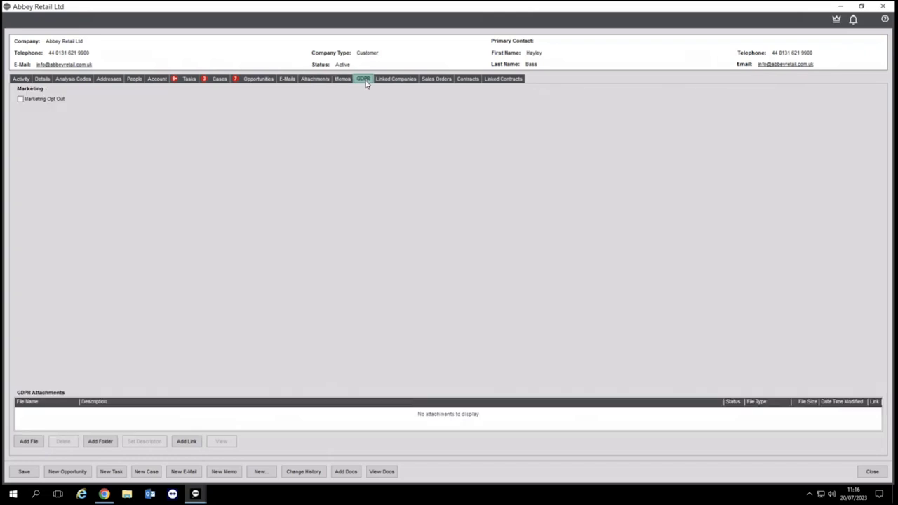
left_click(392, 81)
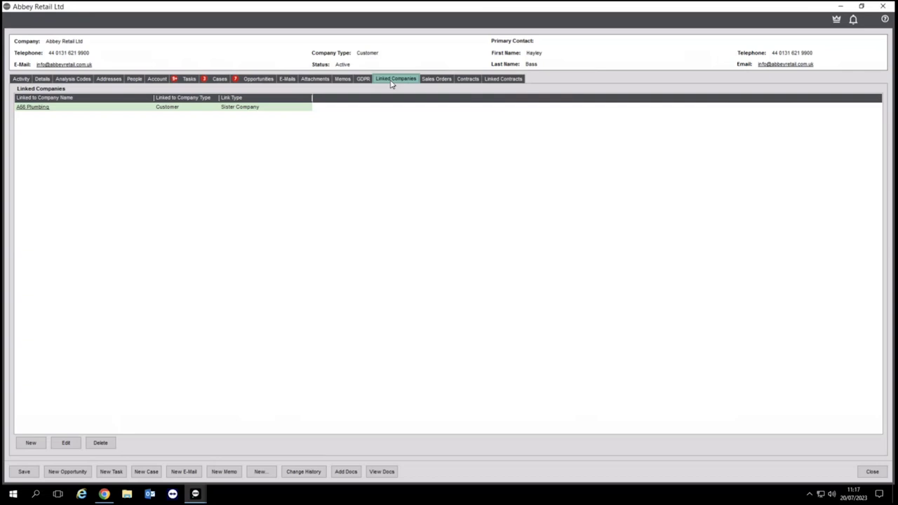
left_click(436, 78)
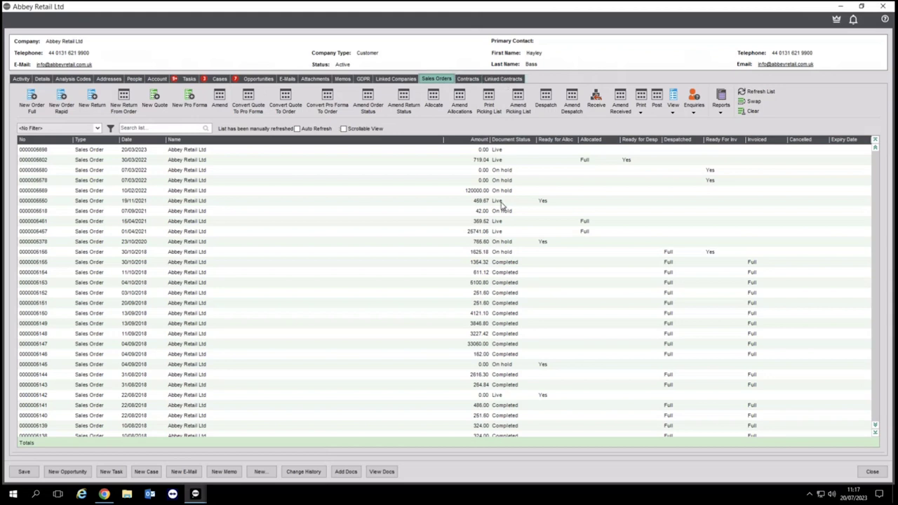
left_click(873, 472)
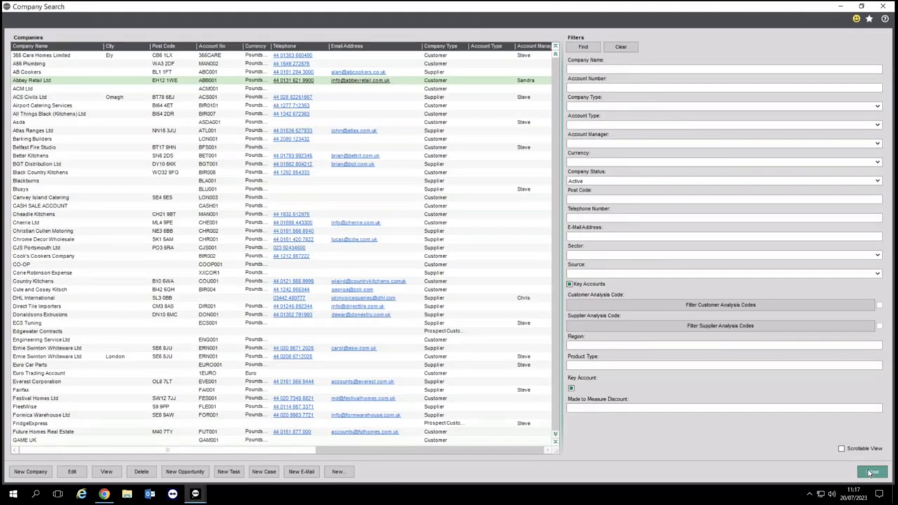
left_click(870, 473)
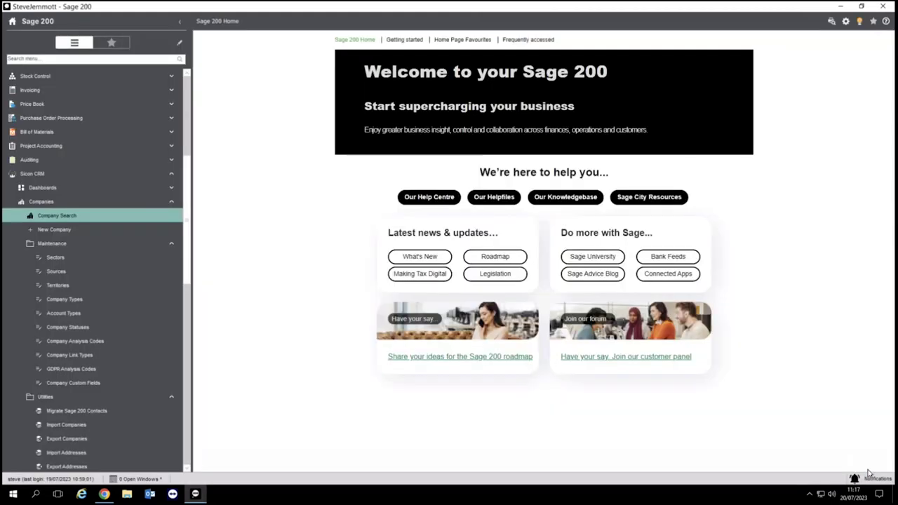
Look over the Sicon CRM task functions and open the Sales Orders List in Sales Order Processing.
left_click(71, 204)
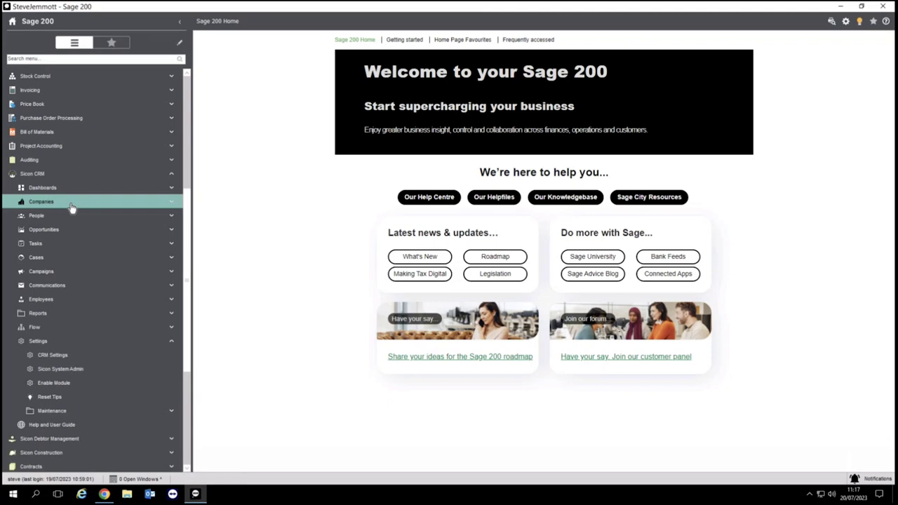
left_click(52, 245)
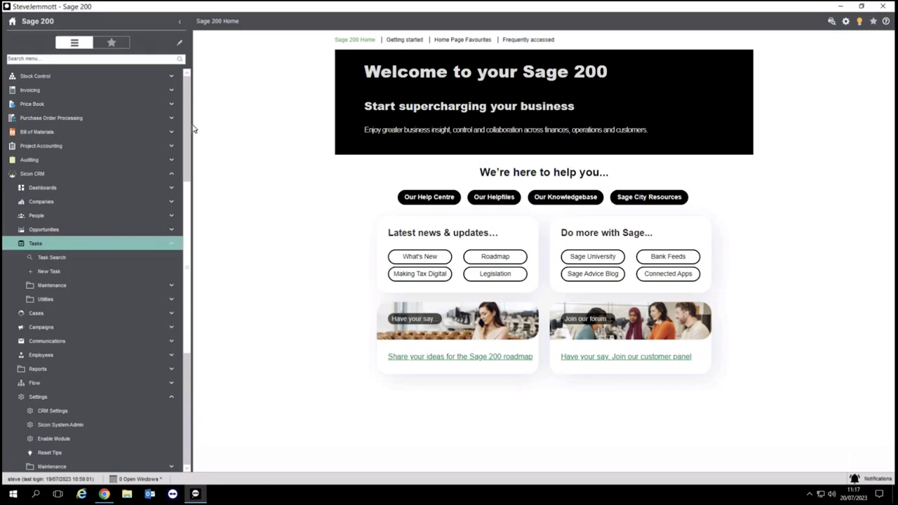
scroll(190, 124, "up", 3)
left_click(94, 201)
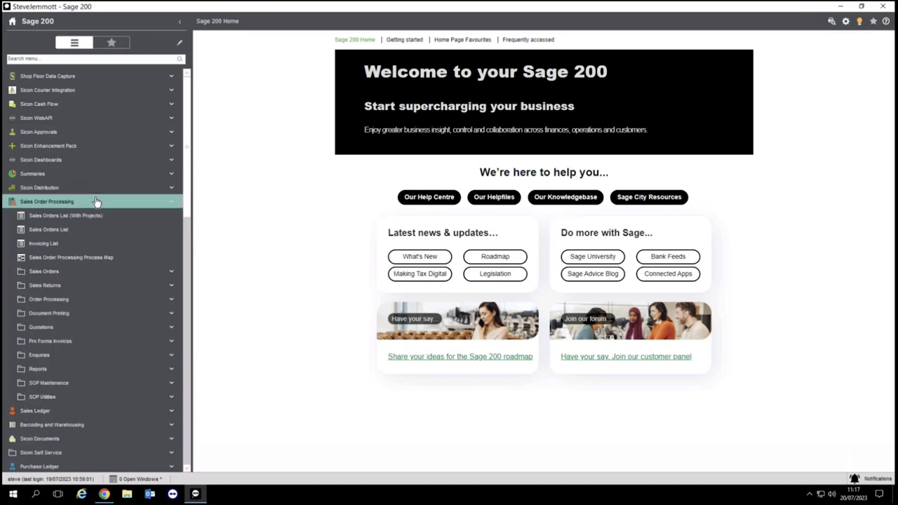
left_click(61, 232)
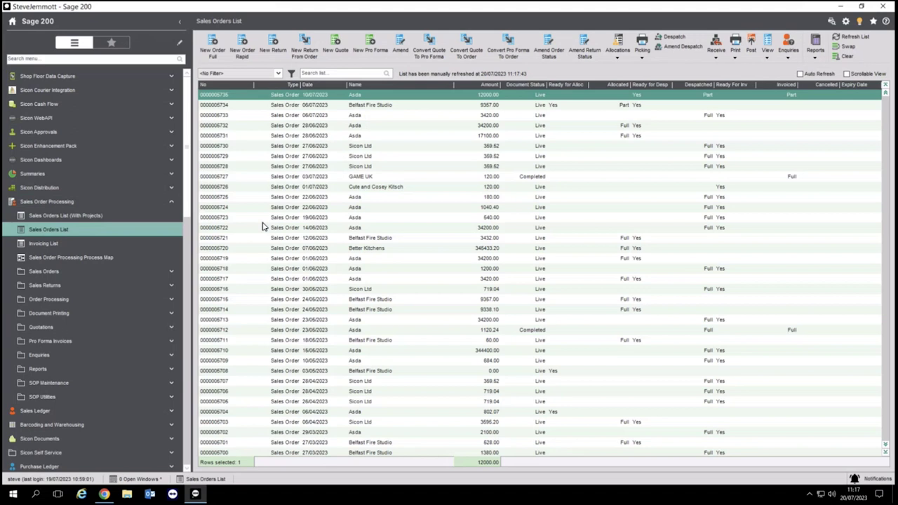
Open the Asda sales order dated 06/07/2023 for amending, dismiss its extra customer details and show its CRM tasks.
left_click(373, 117)
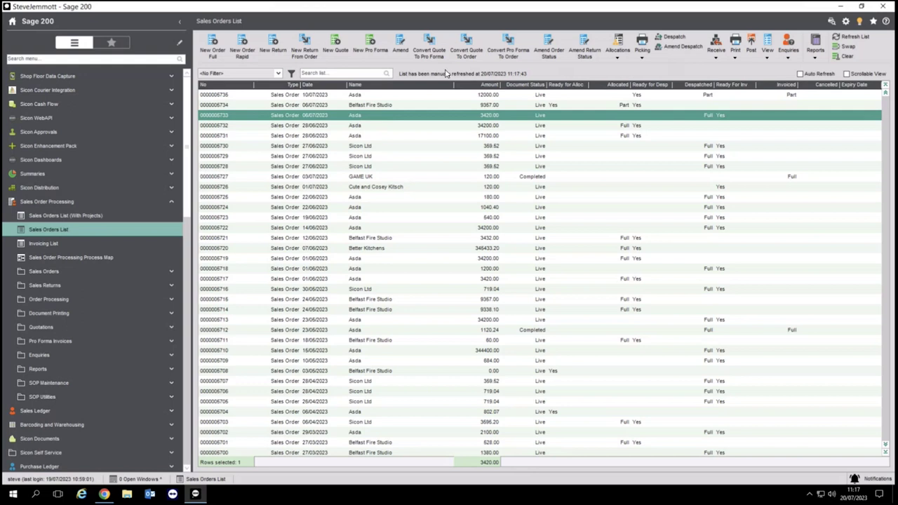
left_click(400, 45)
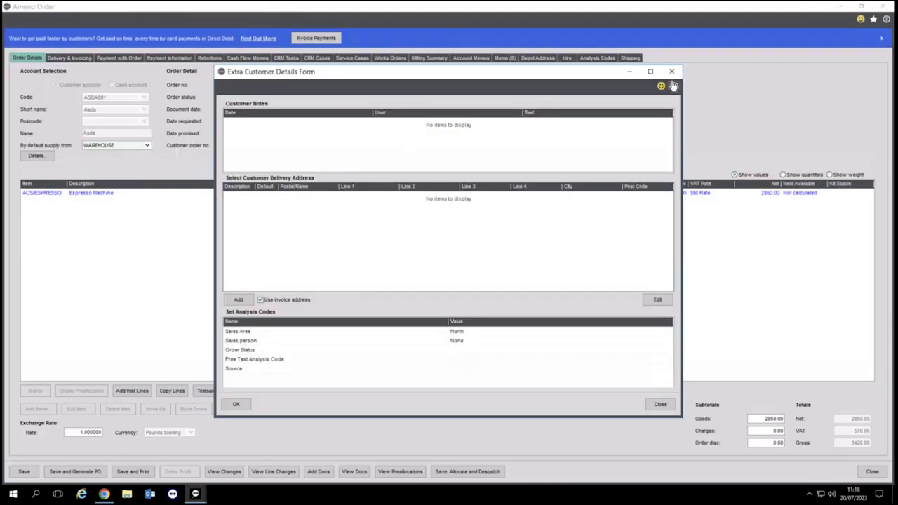
left_click(668, 72)
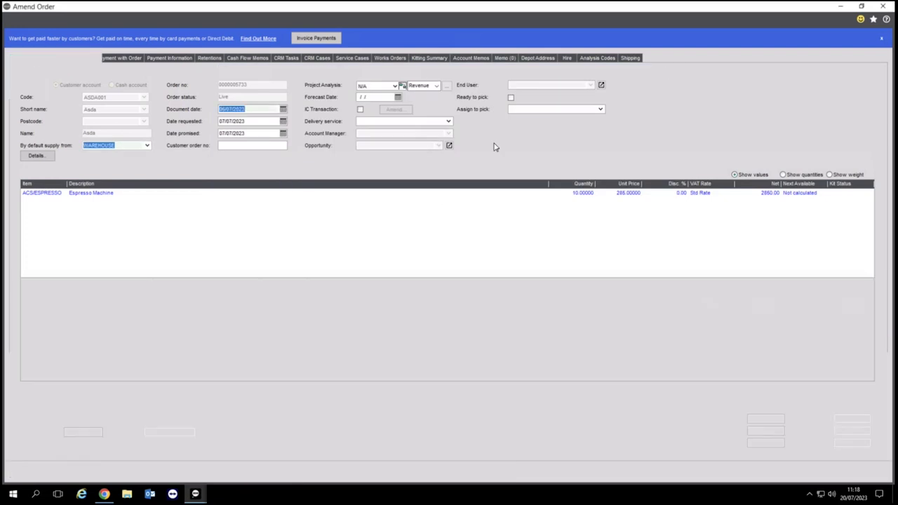
left_click(296, 59)
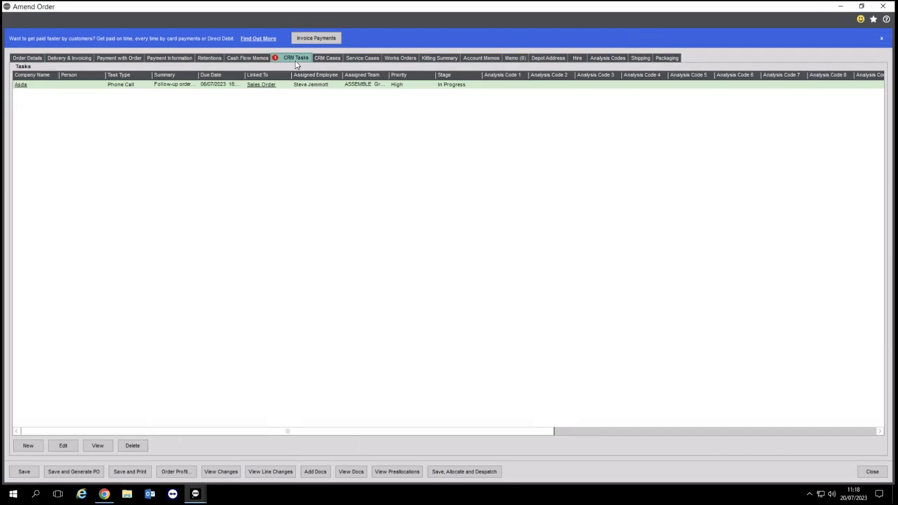
Create a new CRM task on the Asda order with the summary "Call customer to ensure delivery arrived on time".
left_click(28, 446)
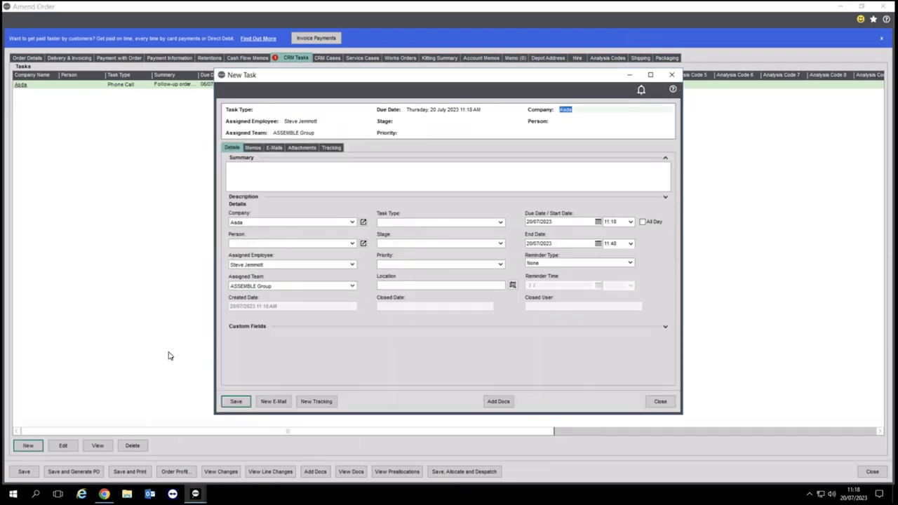
left_click(293, 177)
type("Call")
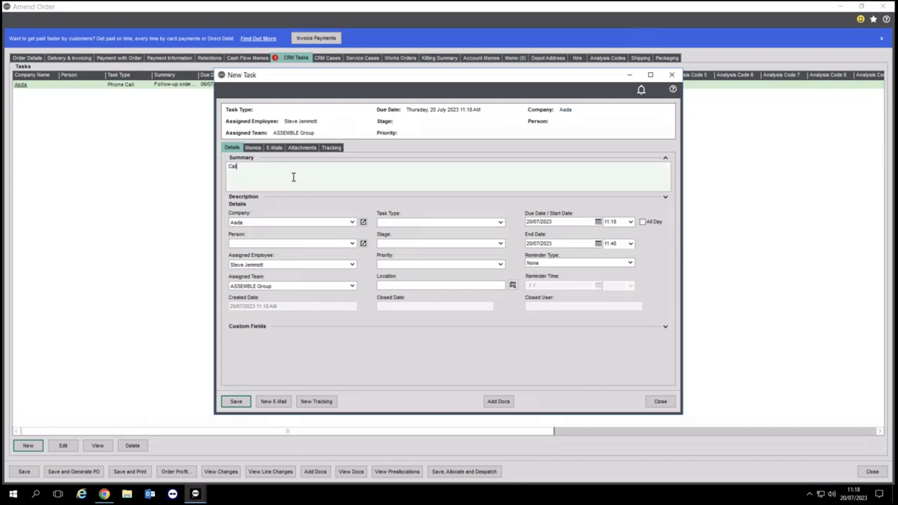
type(" customer to ensure delivery arrived on time")
Check which employees and contact persons are available for the new task.
left_click(353, 265)
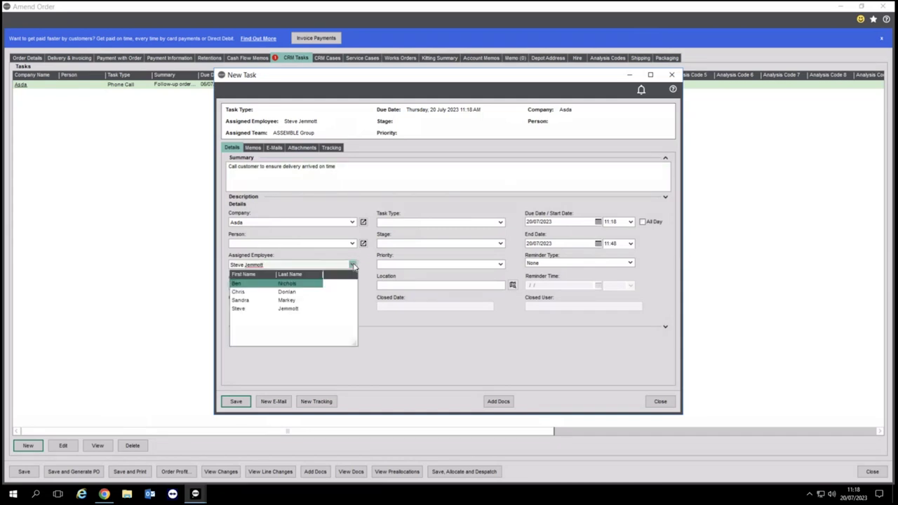
left_click(353, 265)
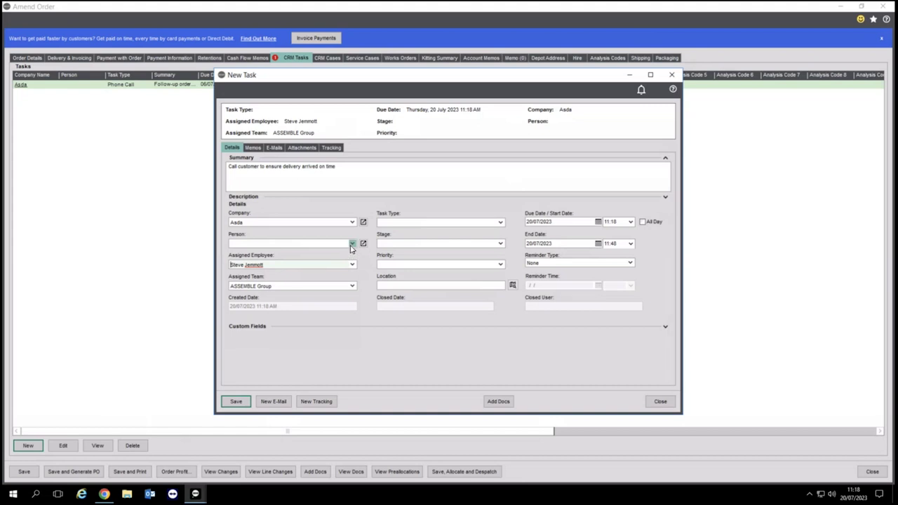
left_click(353, 249)
left_click(332, 264)
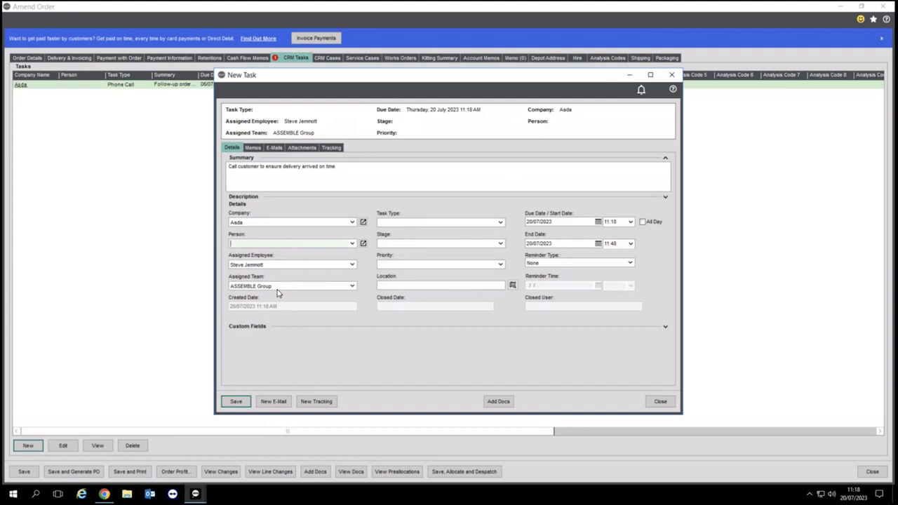
Set the new task's type to Phone Call and its stage to In Progress.
left_click(498, 222)
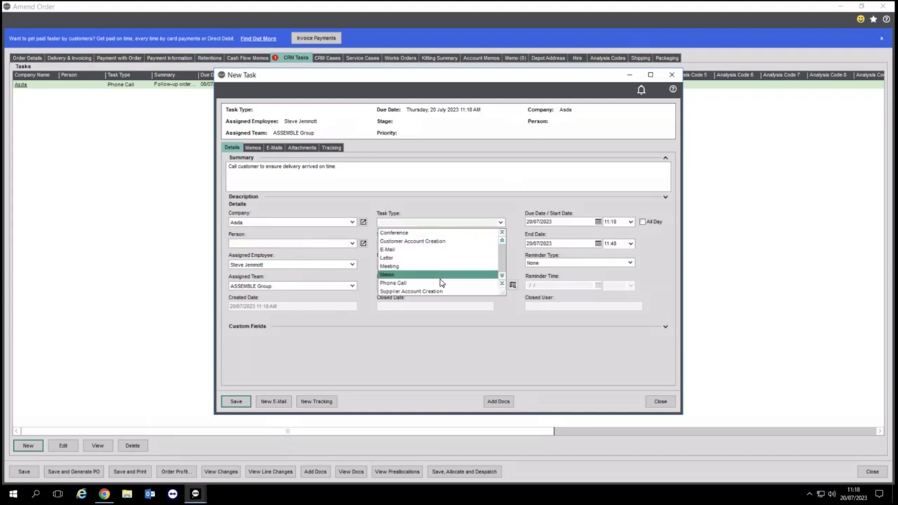
left_click(441, 283)
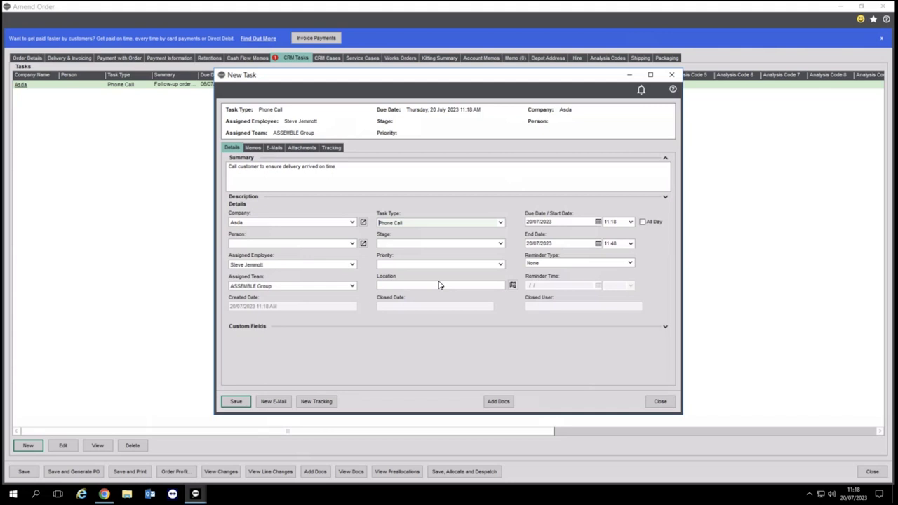
left_click(500, 243)
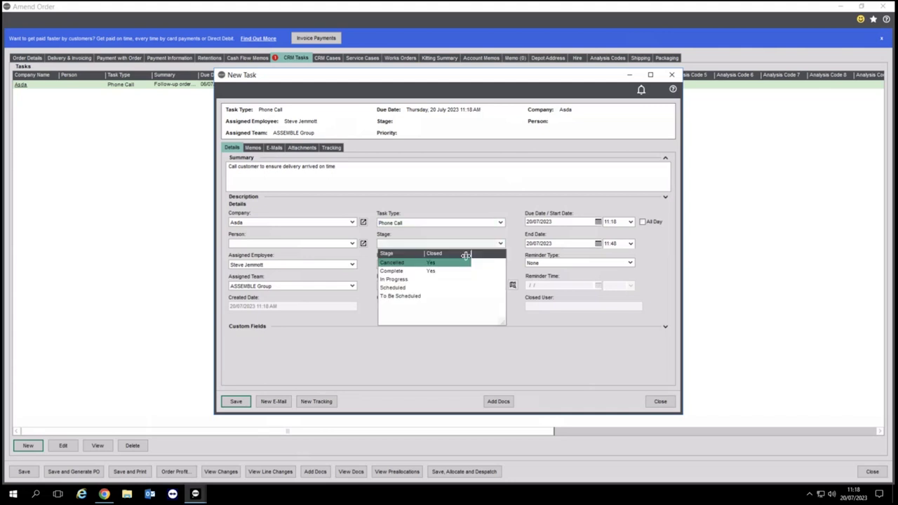
left_click(427, 280)
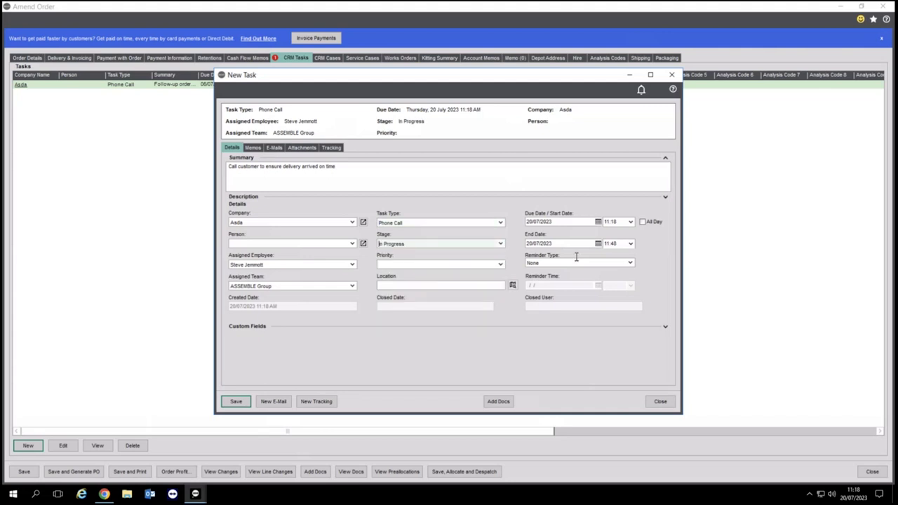
Set the task's due date to 20/07/2023 at 12:00 with a reminder 30 Minutes Before, and save the task.
left_click(598, 222)
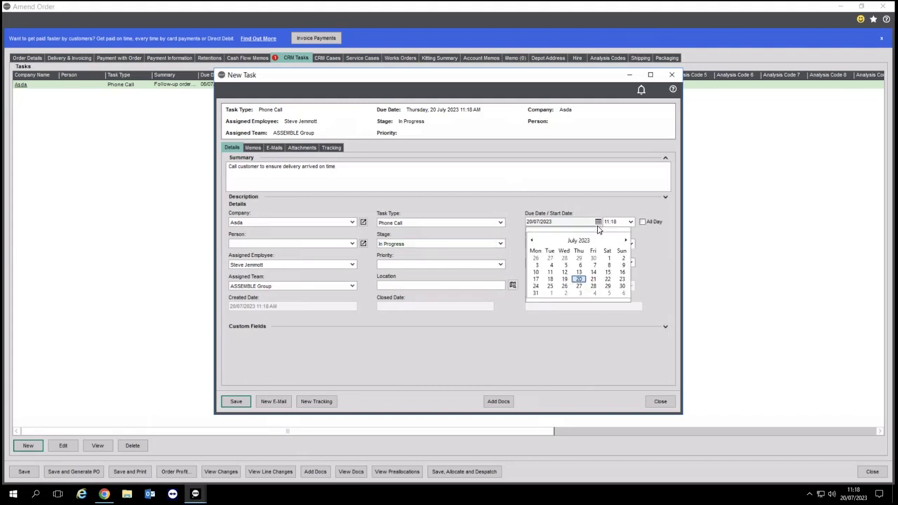
left_click(582, 282)
left_click(631, 222)
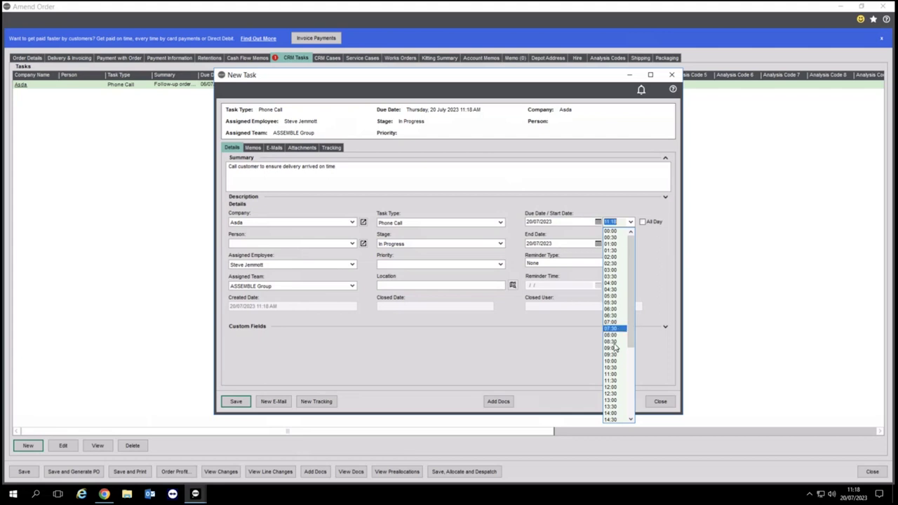
left_click(615, 387)
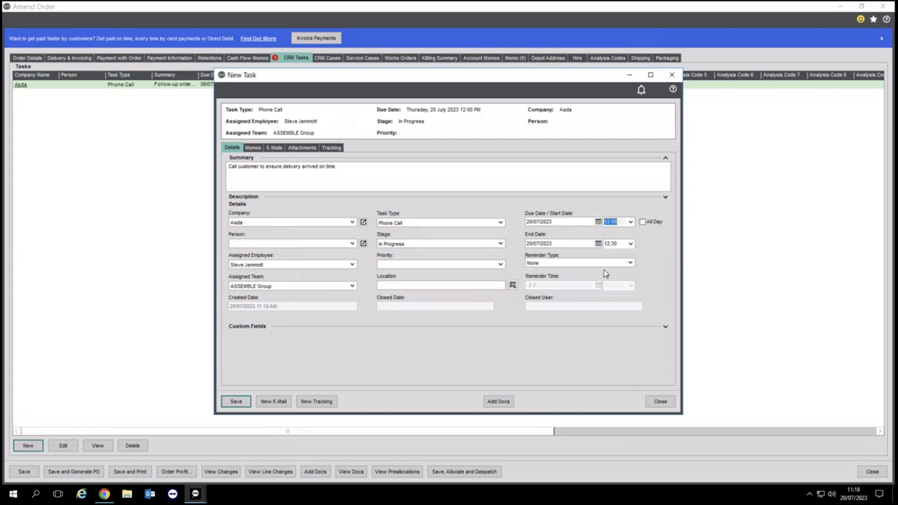
left_click(630, 262)
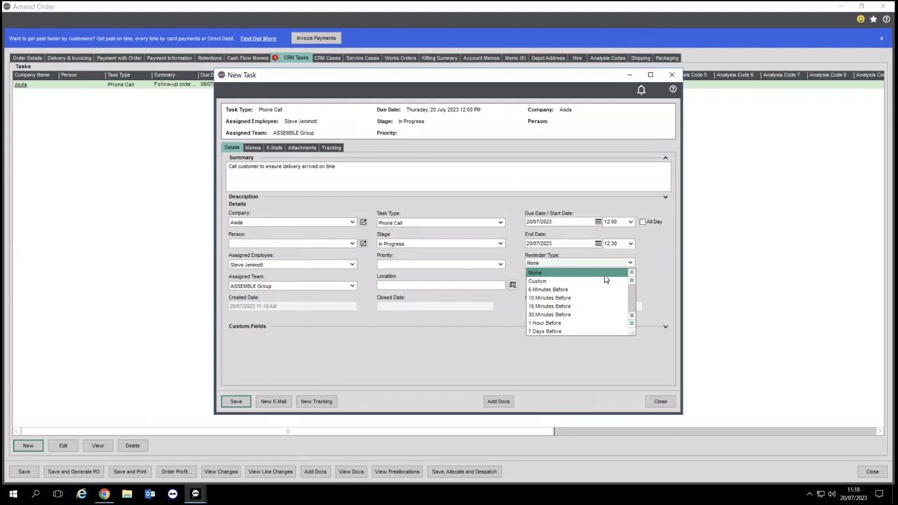
left_click(580, 314)
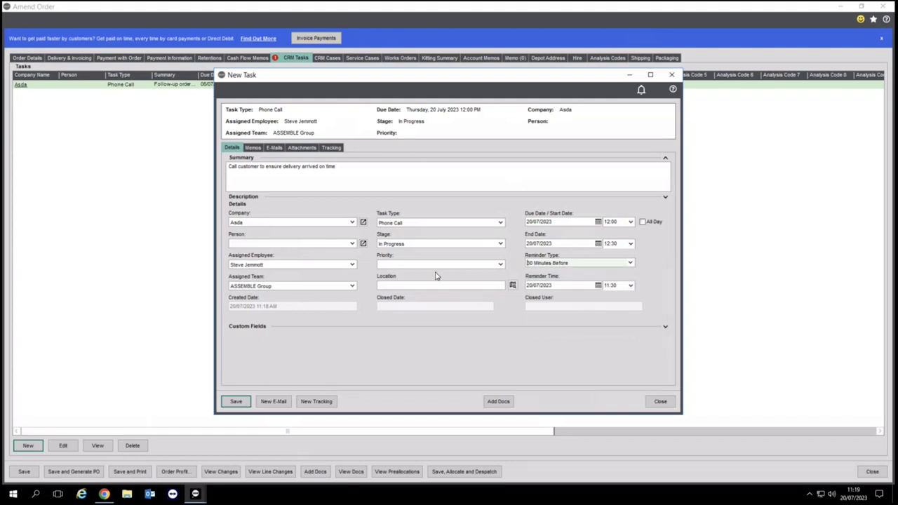
left_click(237, 401)
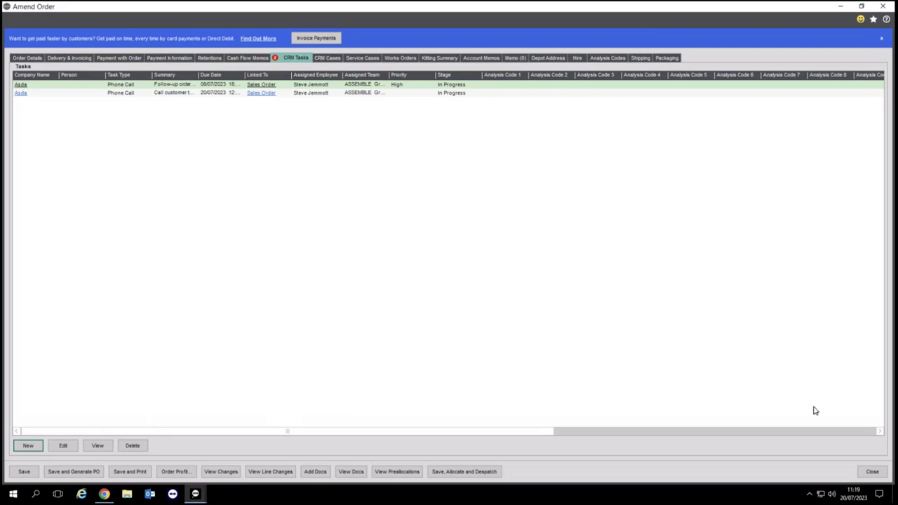
Save the amended Asda sales order and return to the Sales Orders List.
left_click(872, 472)
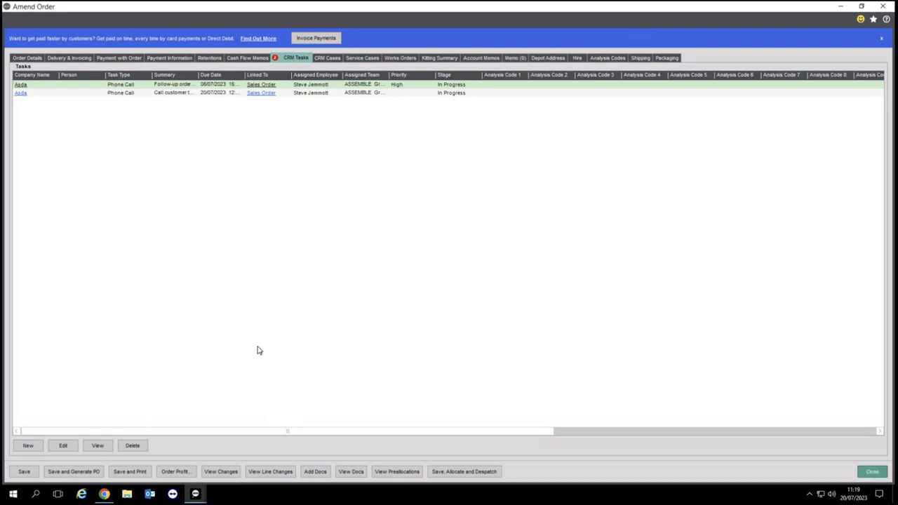
left_click(22, 475)
left_click(387, 309)
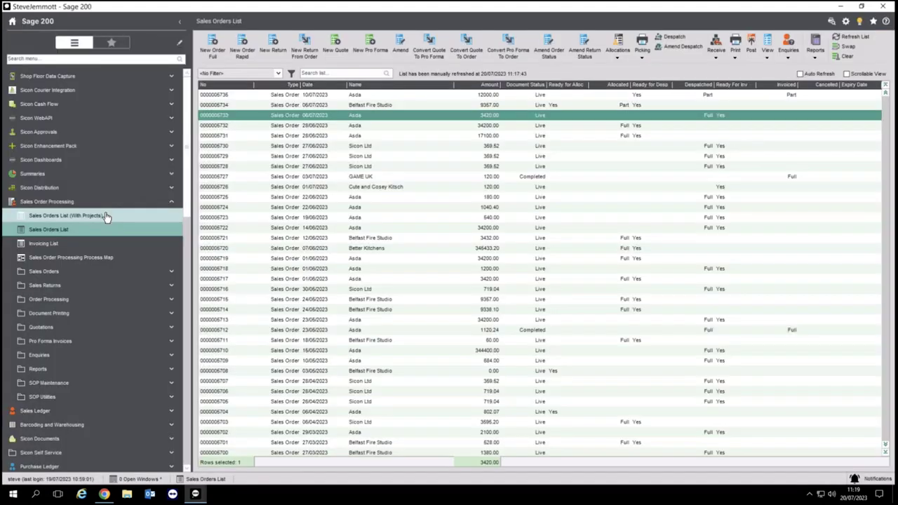
Search the Stock List for "acs" and open the ACS/ESPRESSO Espresso Machine item for amending.
left_click(92, 201)
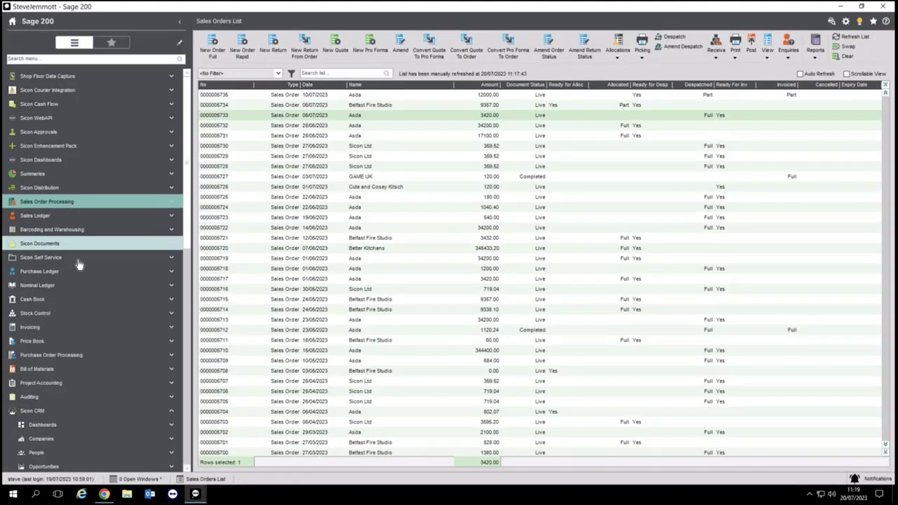
left_click(64, 314)
left_click(62, 300)
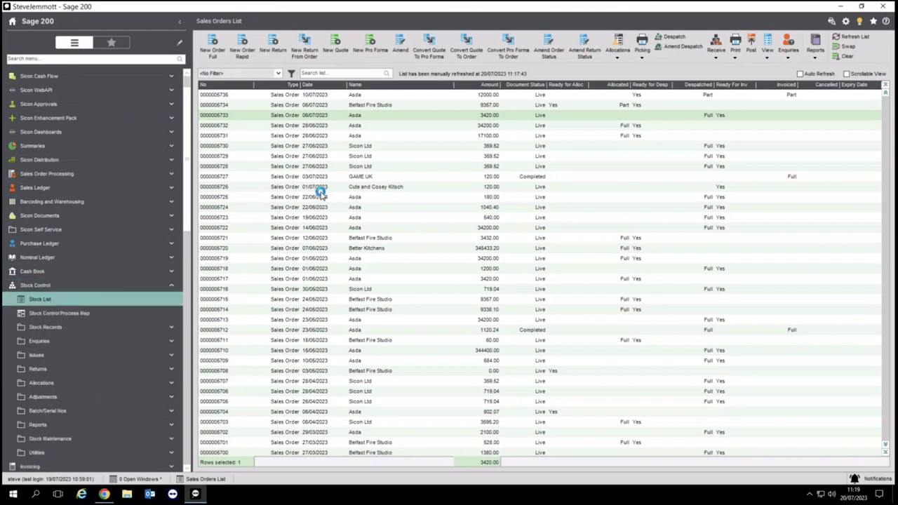
left_click(323, 73)
type("acs")
left_click(295, 105)
double_click(294, 105)
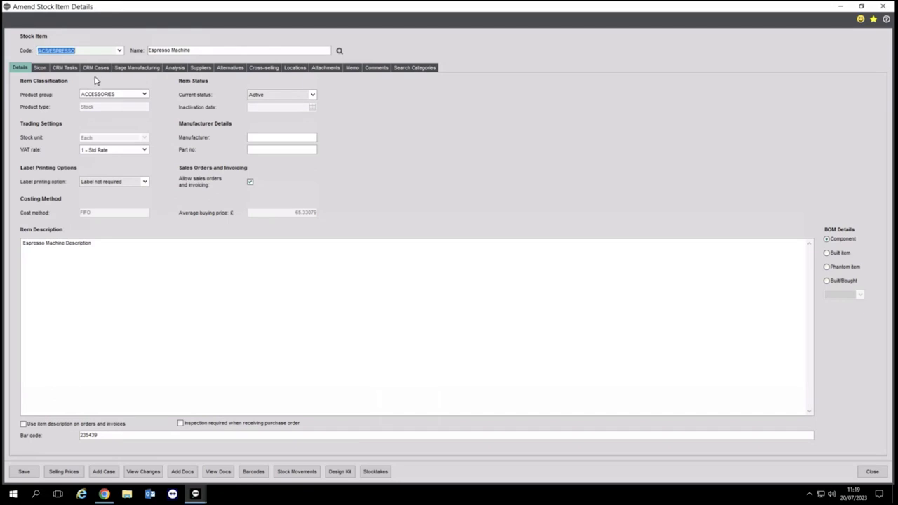
View the stock item's CRM tasks, and switch to Sicon CRM in the browser to open the Abbey Retail Ltd company record.
left_click(70, 71)
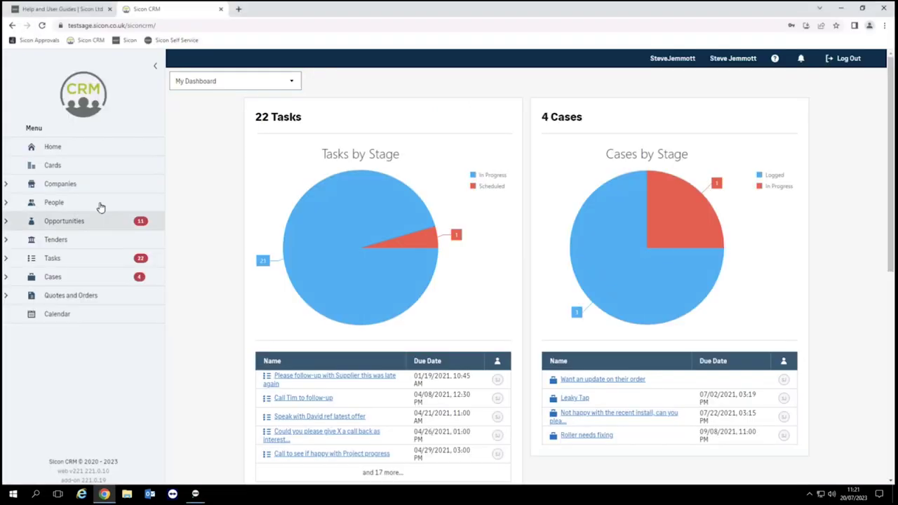
left_click(70, 184)
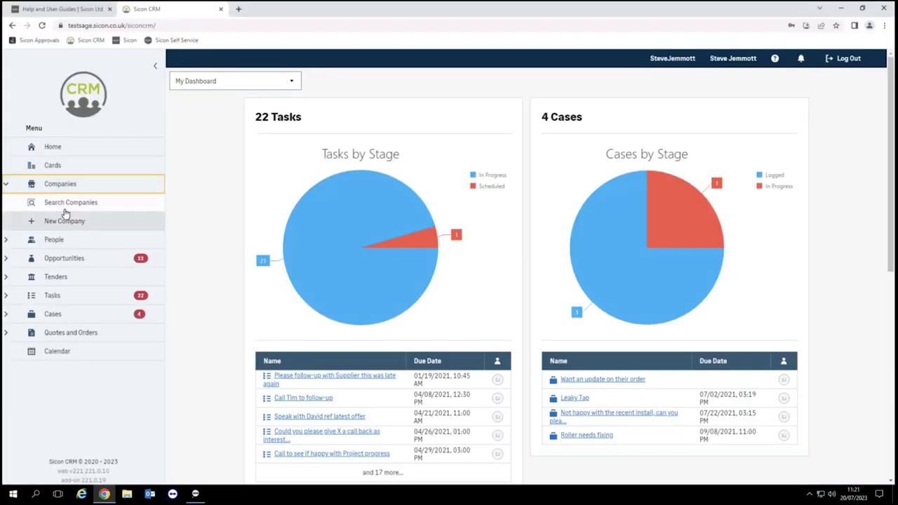
left_click(65, 204)
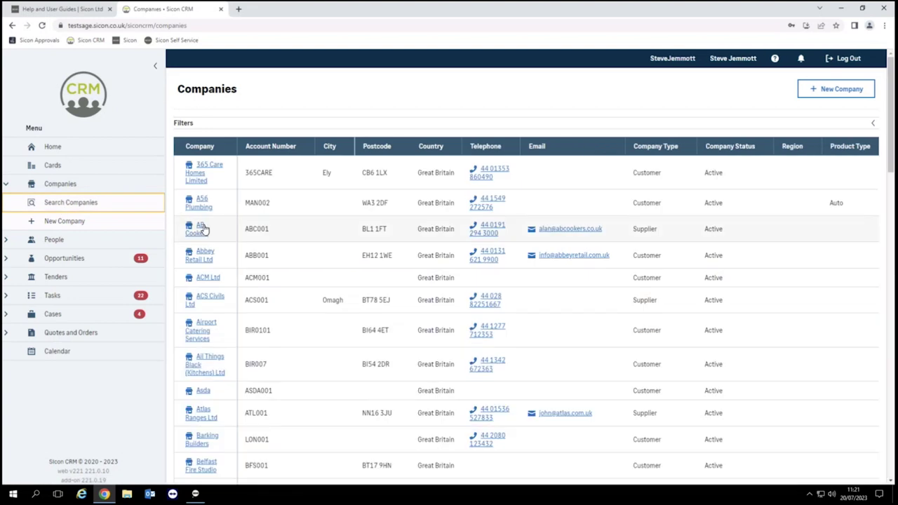
left_click(207, 259)
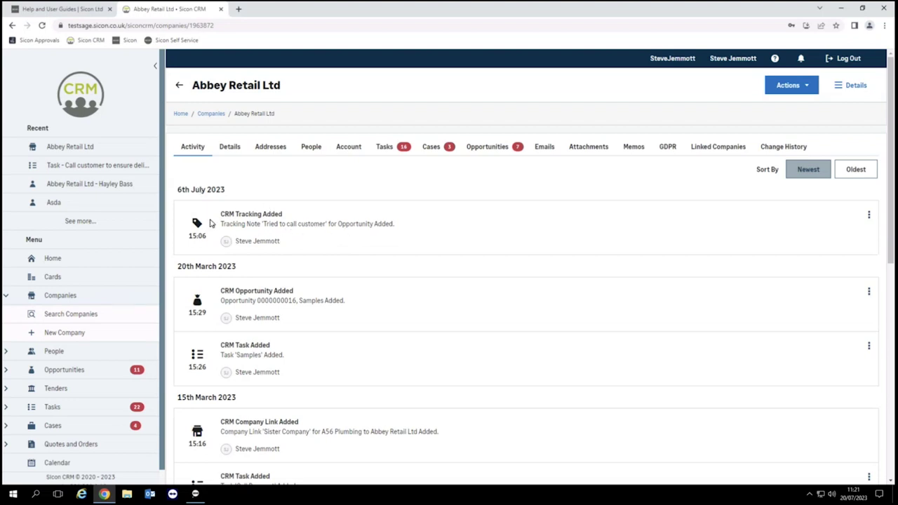
Review Abbey Retail Ltd's company details, custom fields, analysis codes and addresses.
left_click(224, 151)
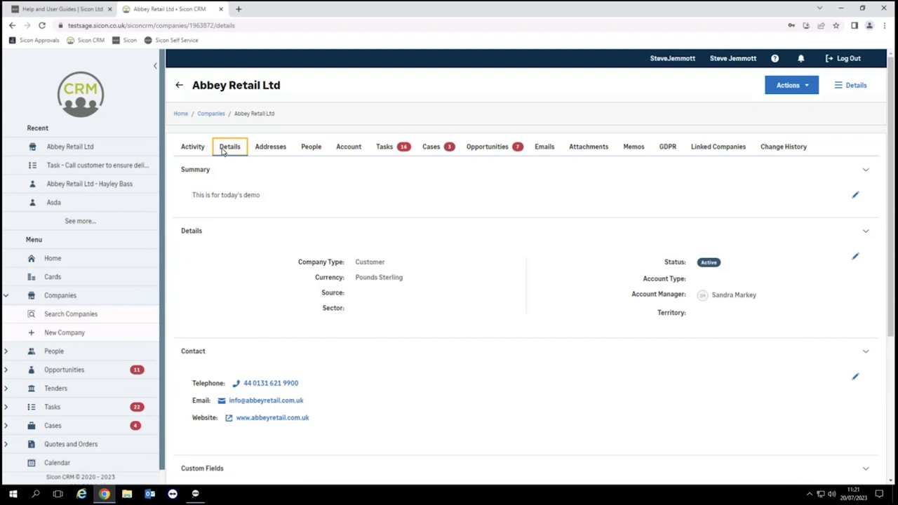
scroll(291, 275, "down", 3)
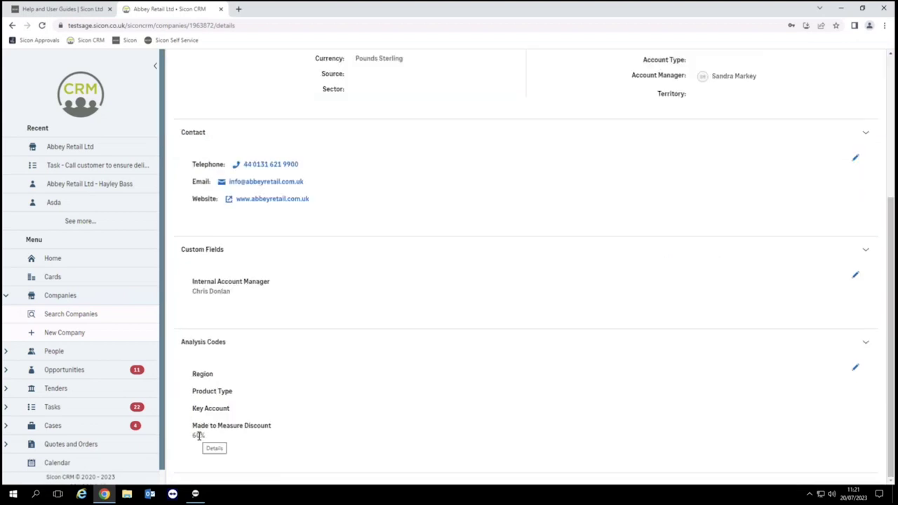
scroll(457, 287, "up", 3)
left_click(278, 153)
List Abbey Retail Ltd's 2023 sales orders from its account information and open the live sales order.
left_click(349, 149)
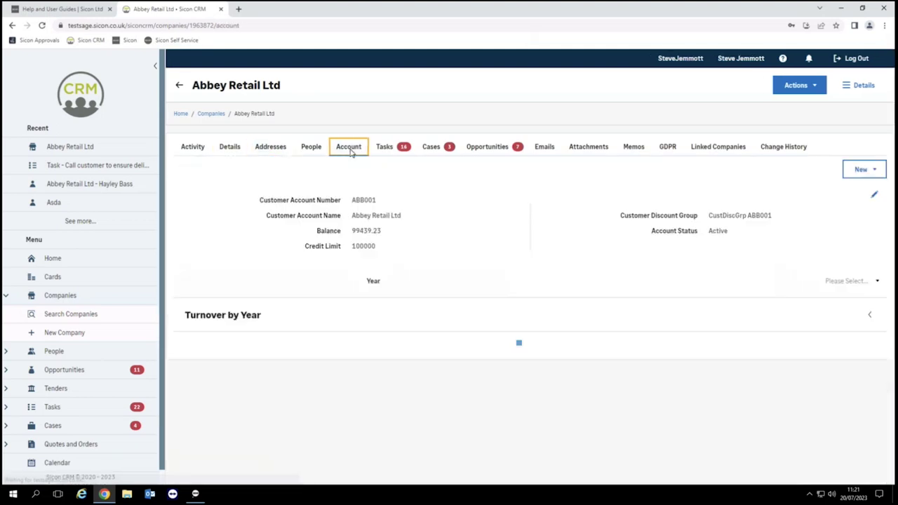
scroll(439, 262, "down", 3)
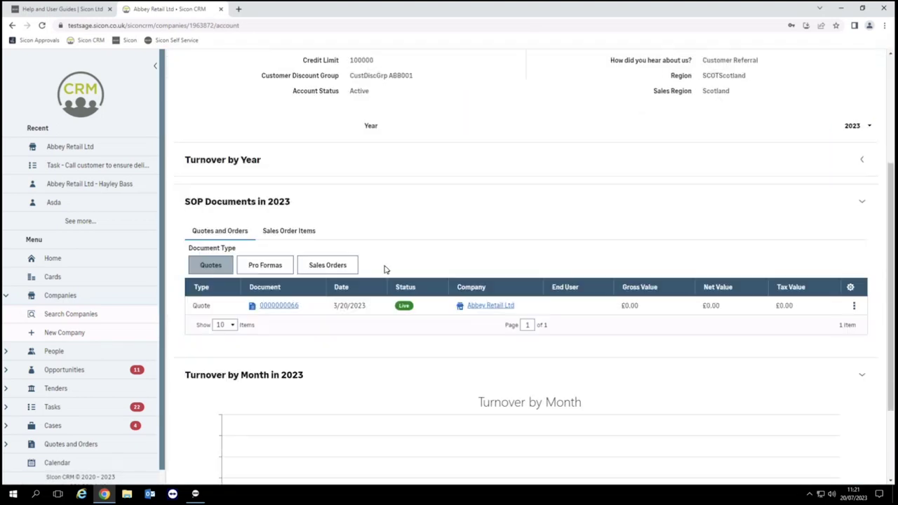
left_click(327, 265)
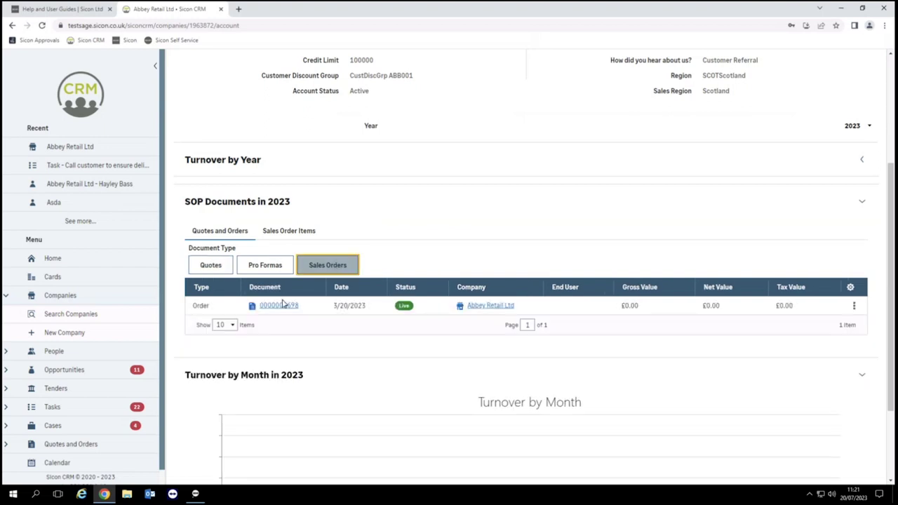
left_click(283, 308)
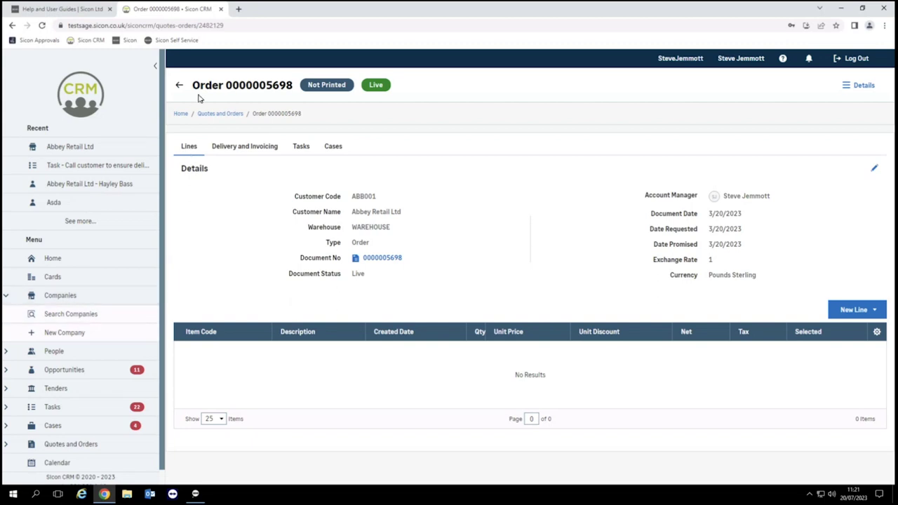
Return to the Abbey Retail Ltd company record and view its emails.
left_click(76, 153)
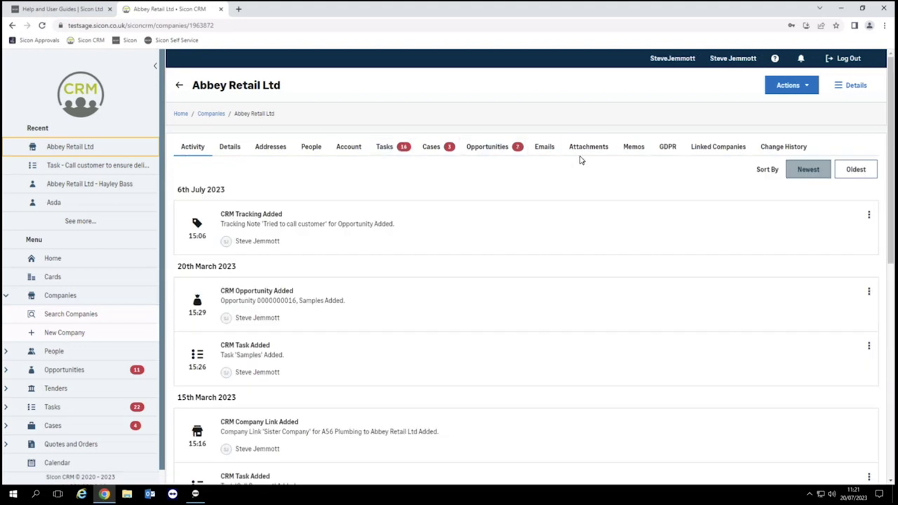
left_click(553, 156)
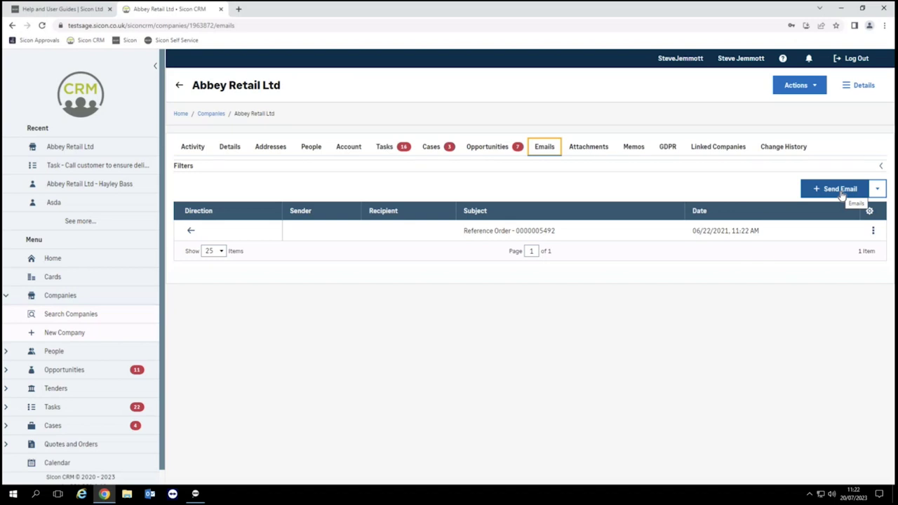
Open the opportunities list and examine the Forecast by Month chart, the opportunity rows and an assignee.
left_click(82, 371)
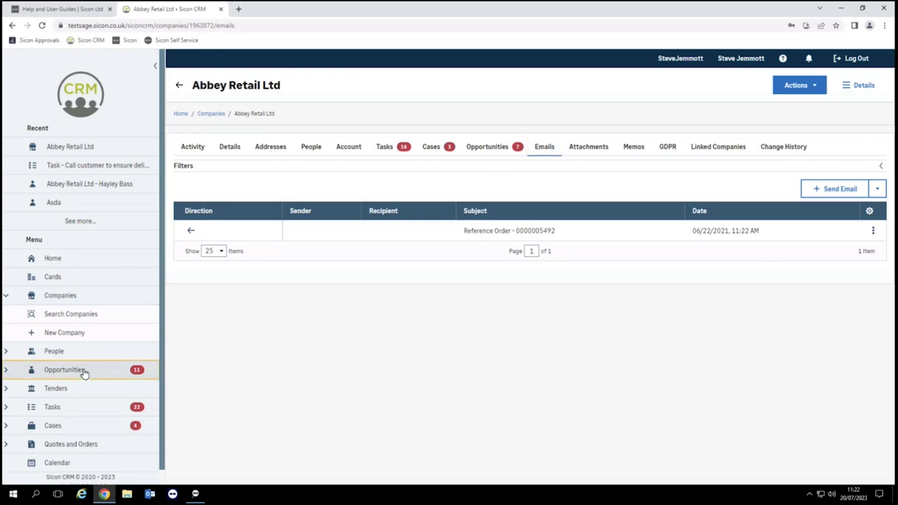
left_click(82, 389)
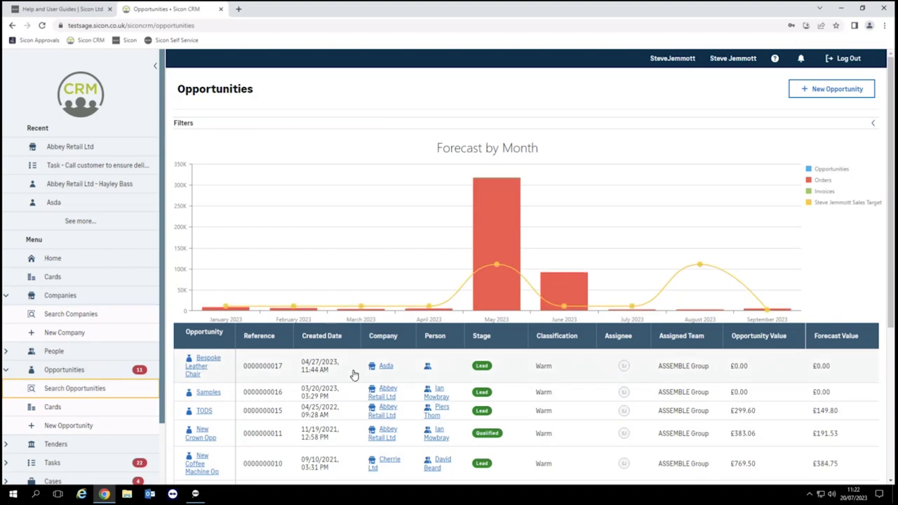
scroll(355, 375, "down", 3)
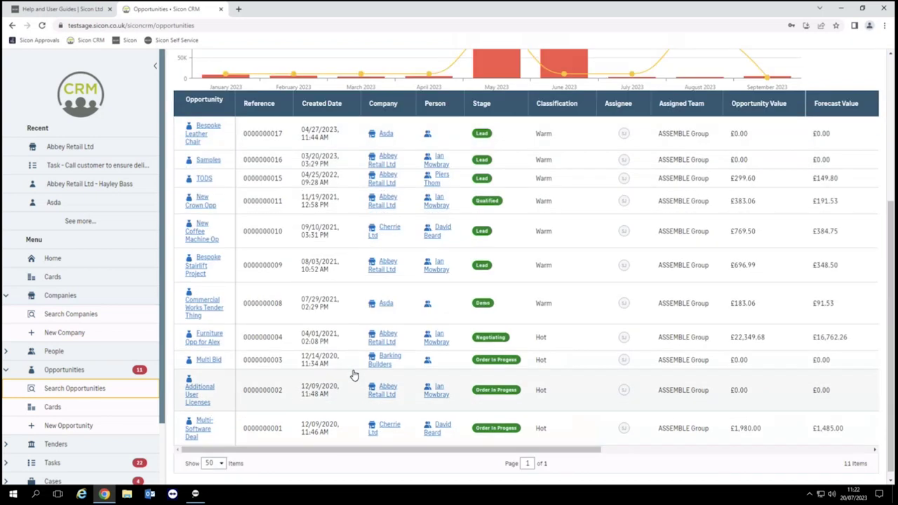
scroll(354, 375, "up", 3)
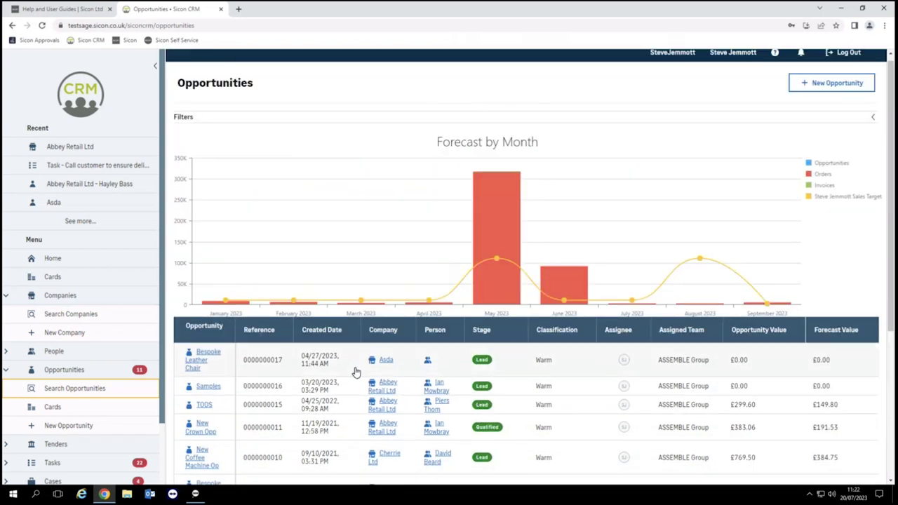
mouse_move(695, 263)
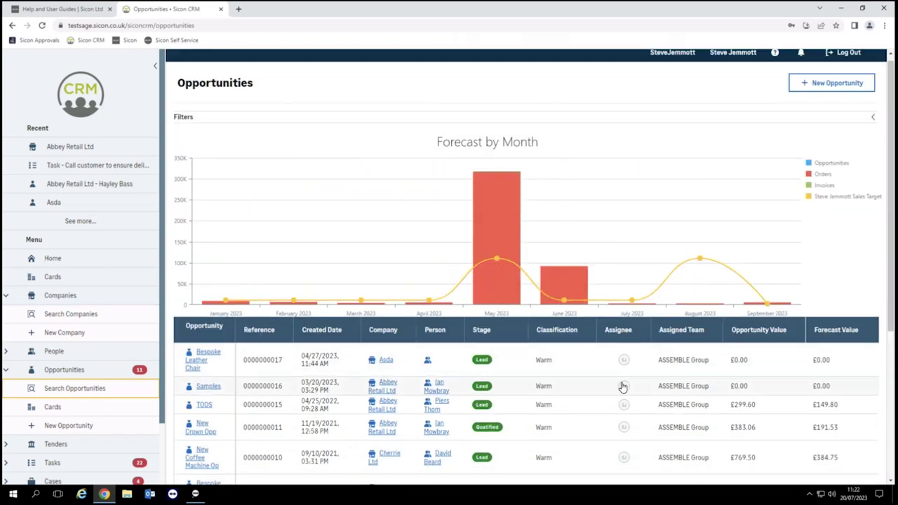
mouse_move(623, 387)
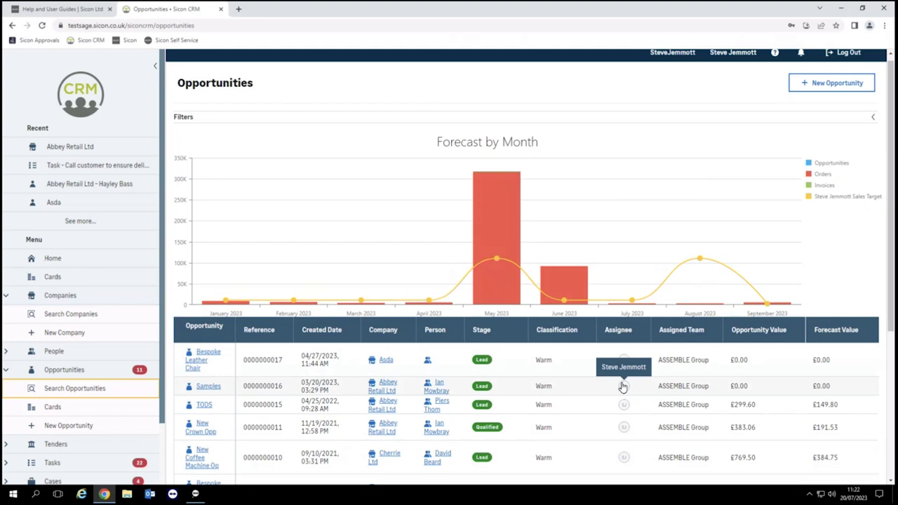
Open the New Coffee Machine Op opportunity for Cherrie Ltd and review its details.
scroll(623, 387, "down", 3)
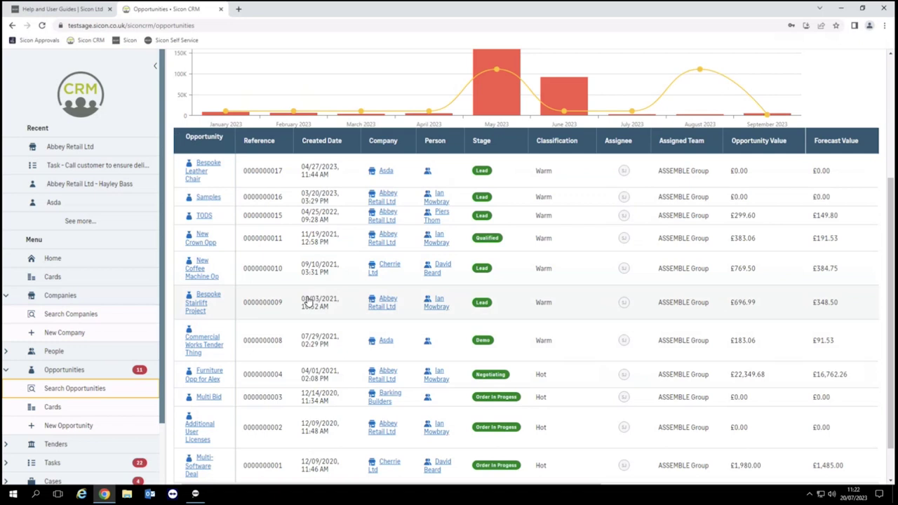
left_click(209, 276)
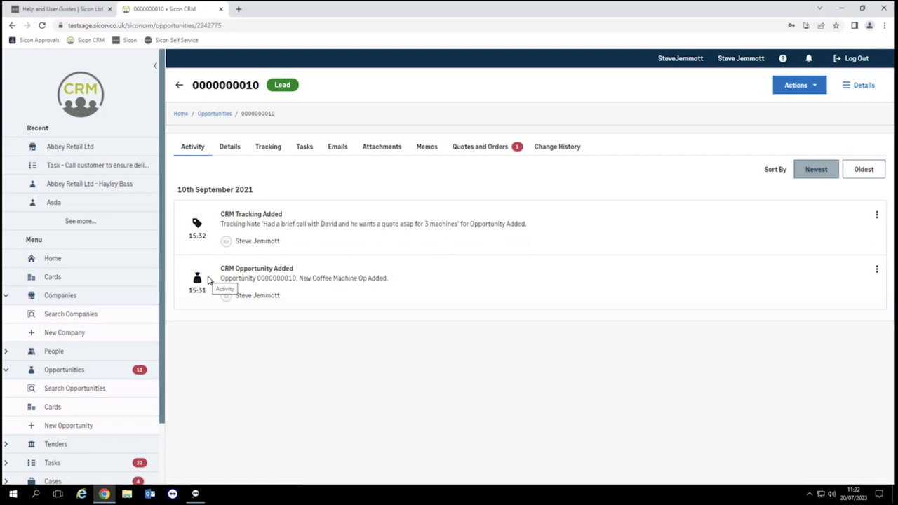
left_click(232, 153)
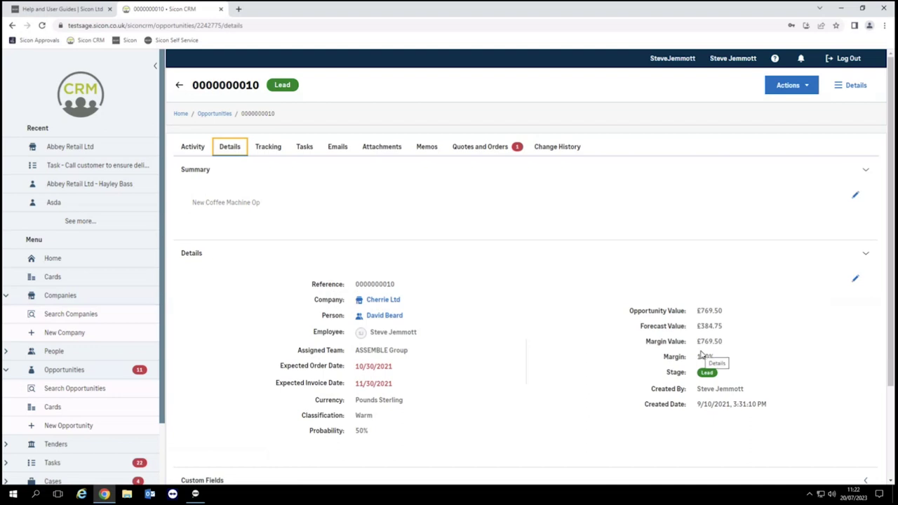
Add the tracking note "Prospect not available, call back tomorrow" to the opportunity and save it.
left_click(282, 155)
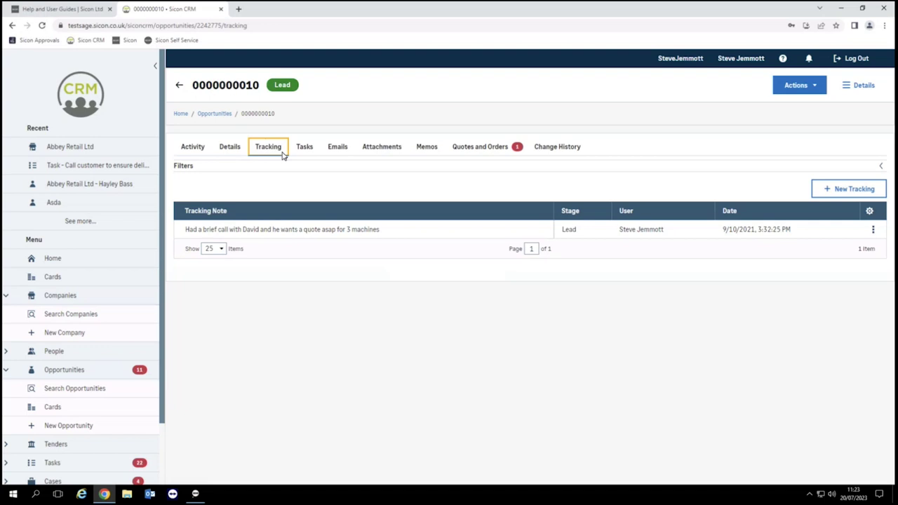
left_click(864, 191)
left_click(481, 226)
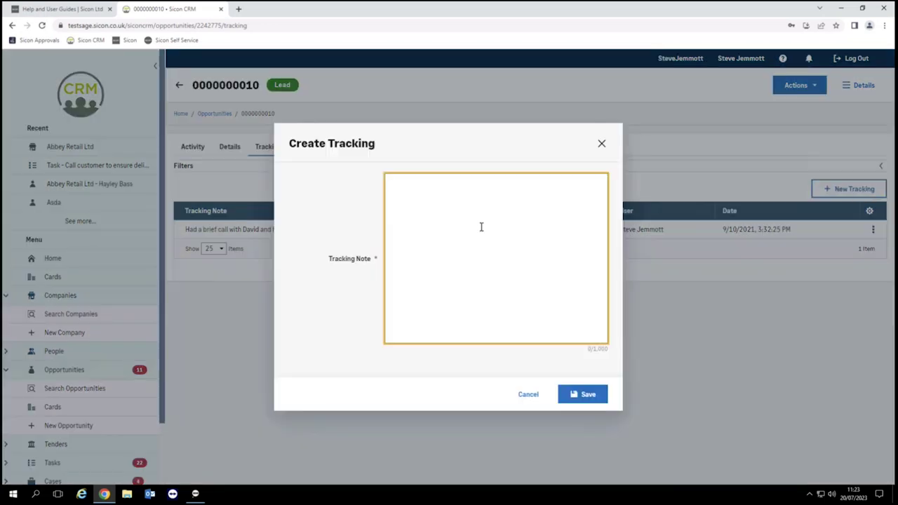
type("Prospect not available, call b")
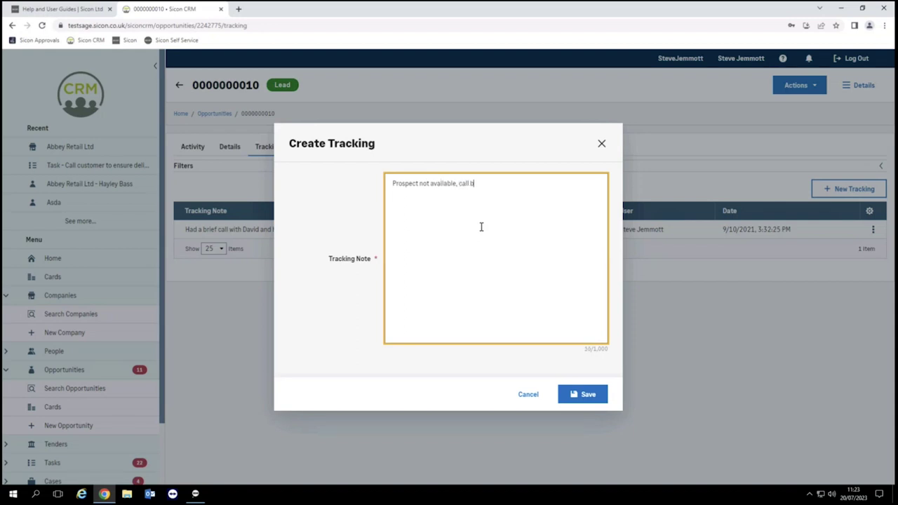
type("ack tomorrow")
left_click(579, 394)
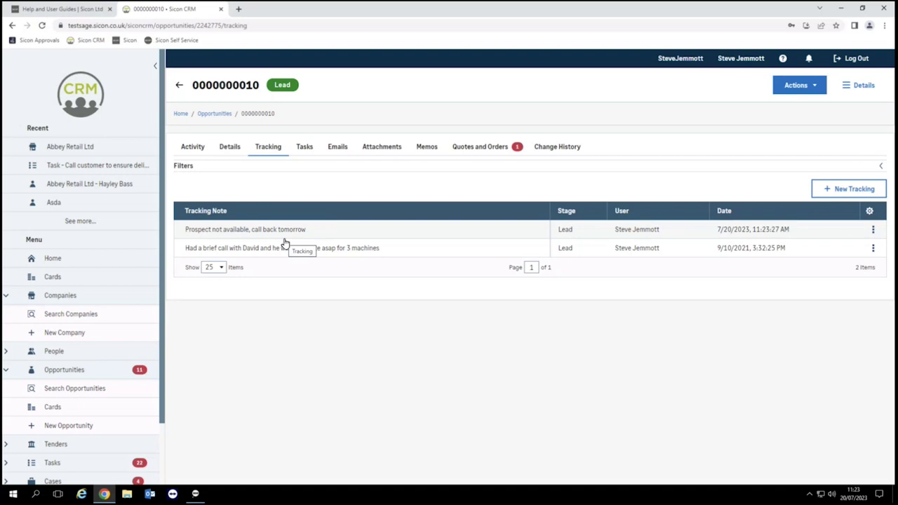
Review the opportunity's tasks and emails, and its related sales orders and quotes.
left_click(298, 147)
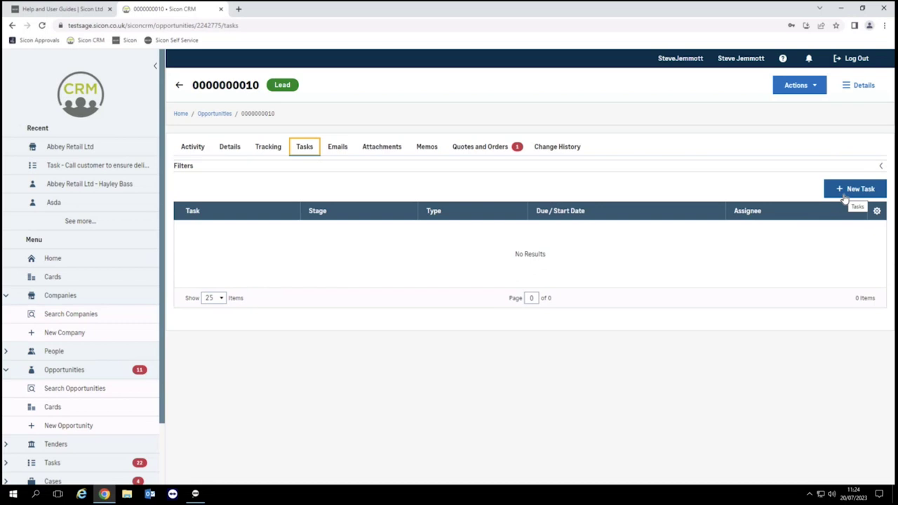
left_click(342, 146)
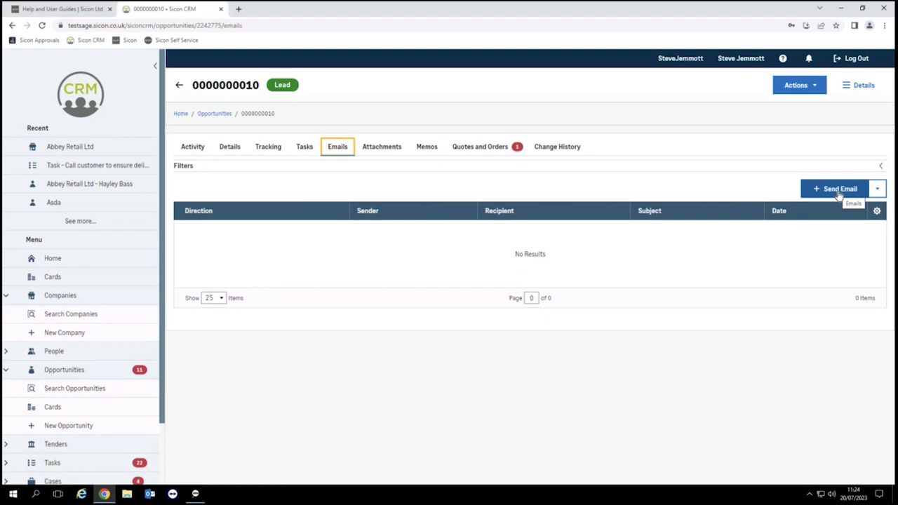
left_click(503, 152)
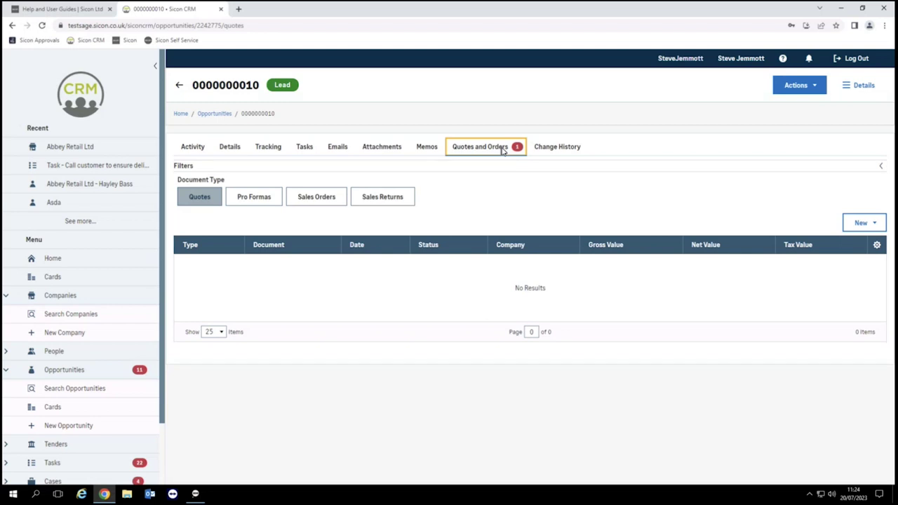
left_click(317, 198)
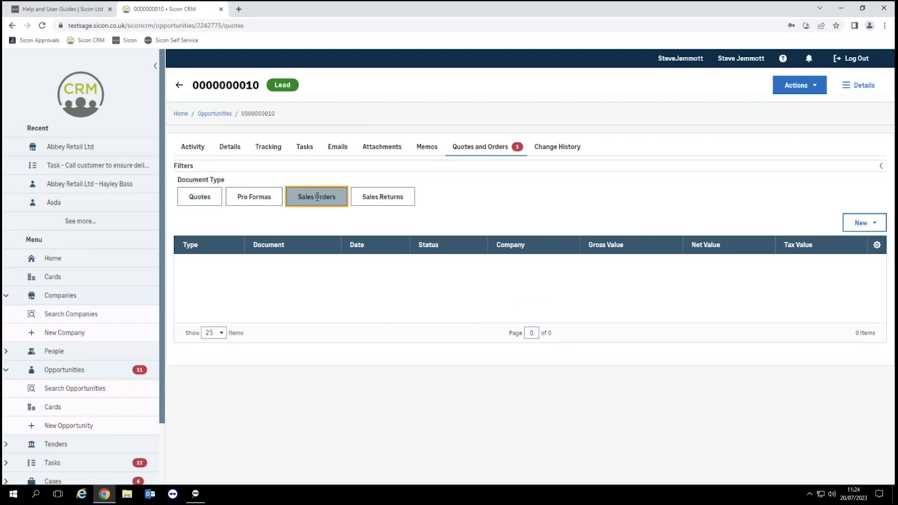
left_click(211, 203)
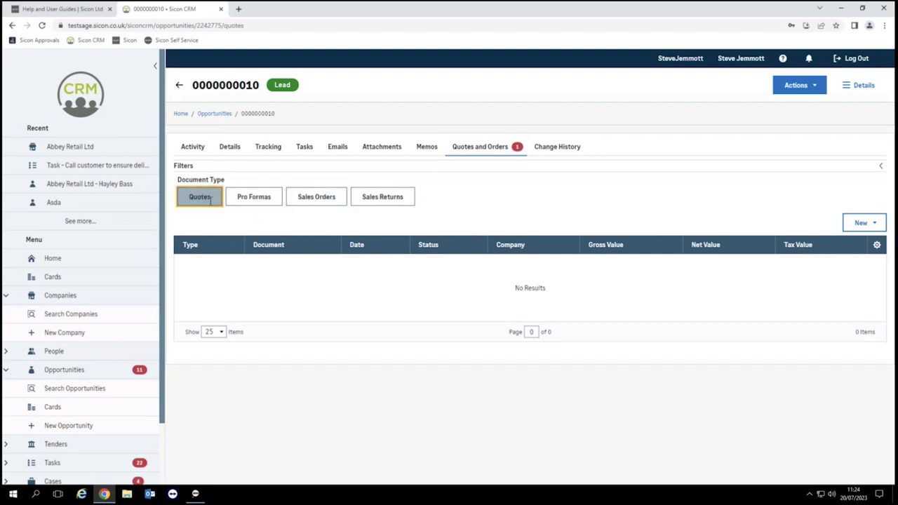
Create a quote for Cherrie Ltd from the opportunity with the default details, accepting the link to the CRM company.
left_click(871, 223)
left_click(849, 245)
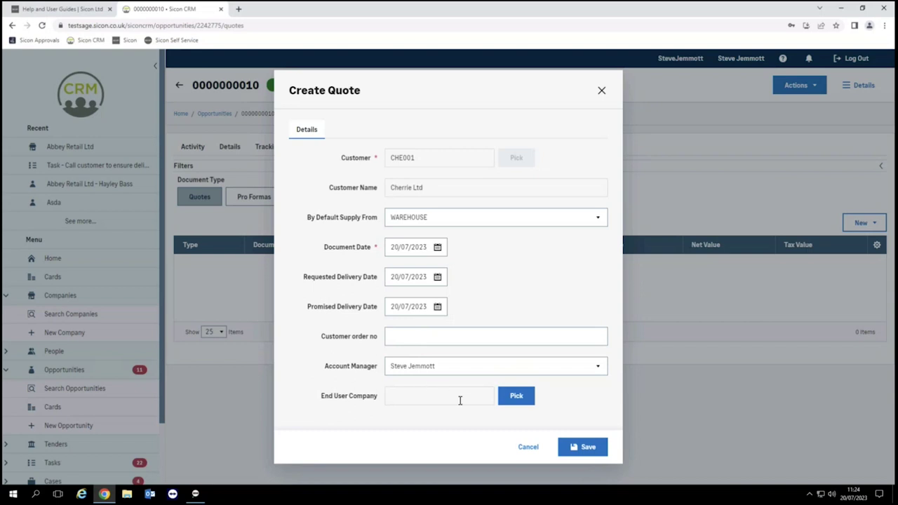
left_click(579, 453)
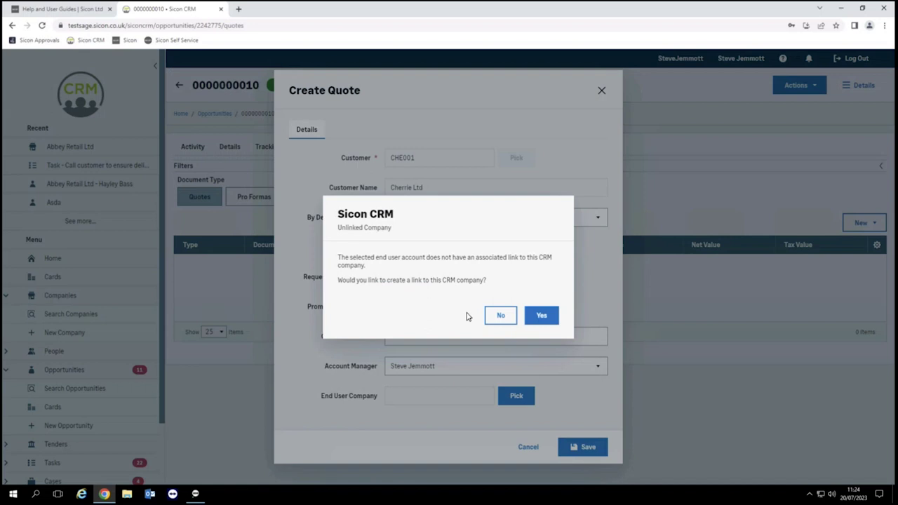
left_click(530, 317)
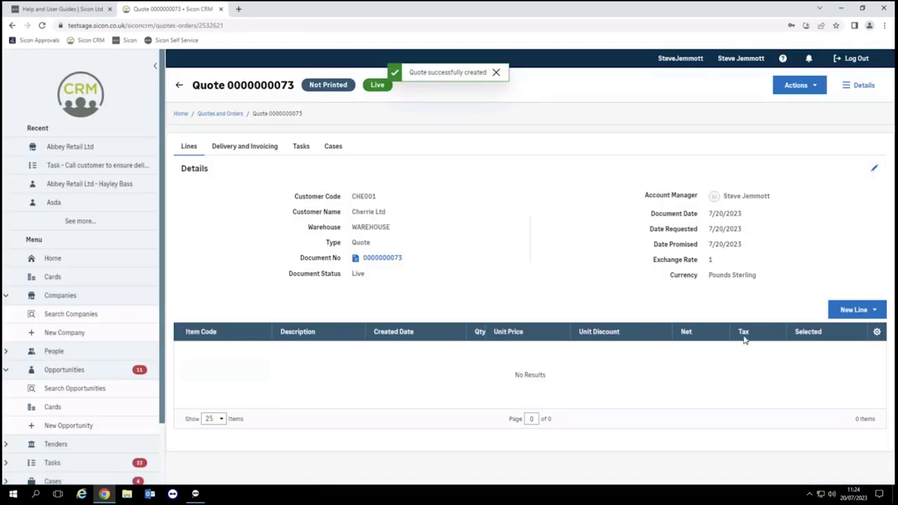
Start a new standard item line on the quote and choose the stock item ACS/ESPRESSO, Espresso Machine.
left_click(838, 312)
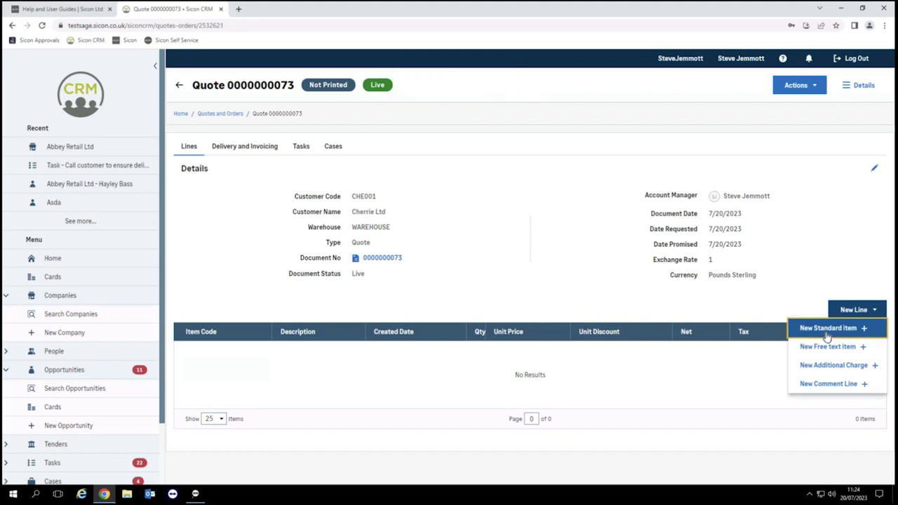
left_click(828, 328)
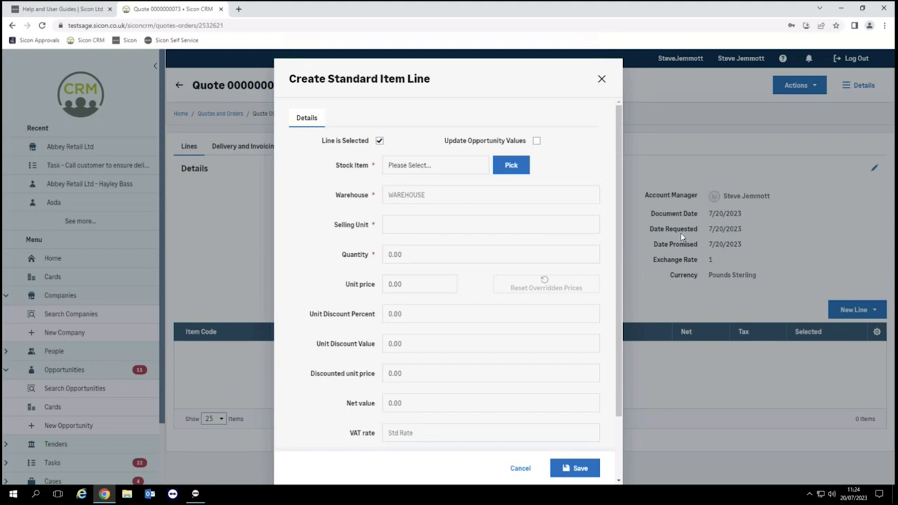
left_click(440, 171)
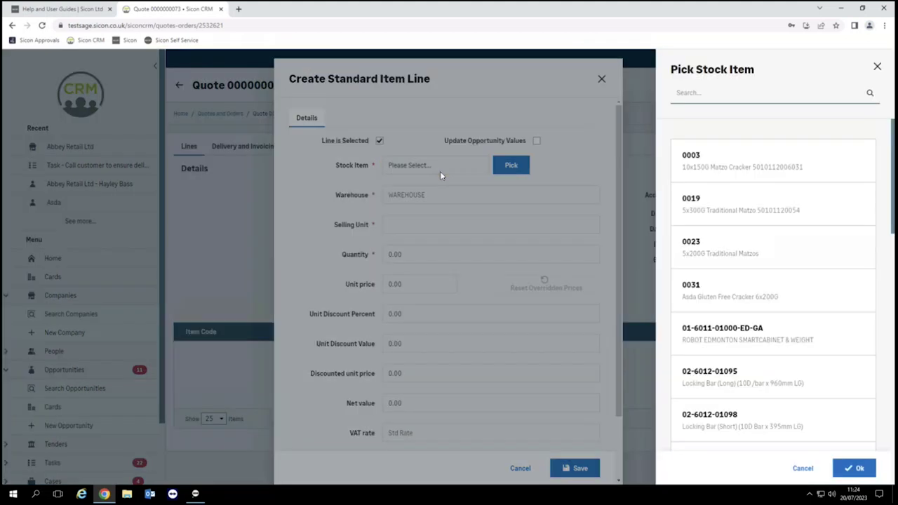
left_click(680, 95)
type("as")
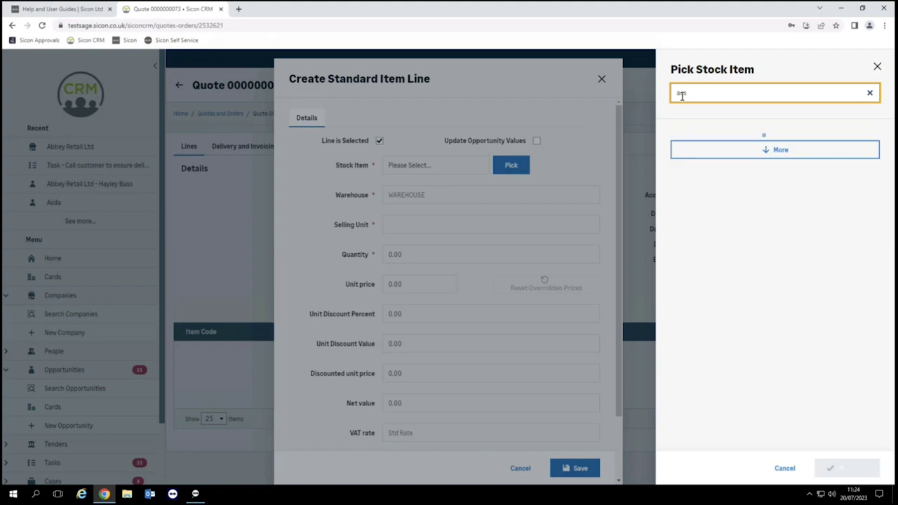
type("s")
left_click(724, 201)
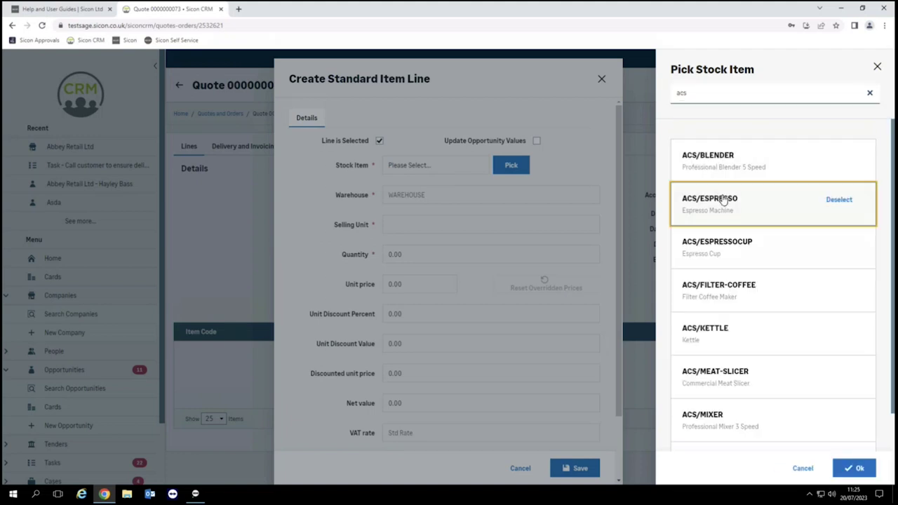
left_click(858, 468)
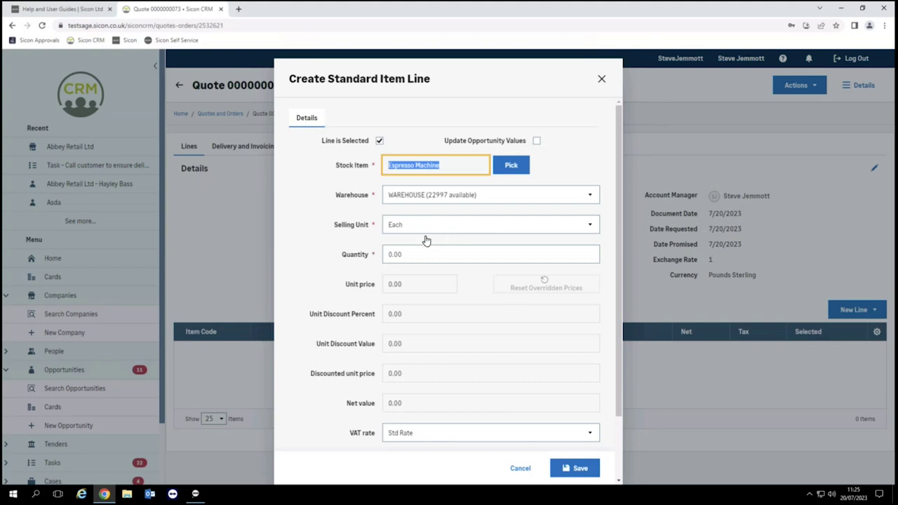
Set the Espresso Machine line's quantity to 3, keeping the default price and discount.
key("Tab")
key("Tab")
key("Tab")
key("Tab")
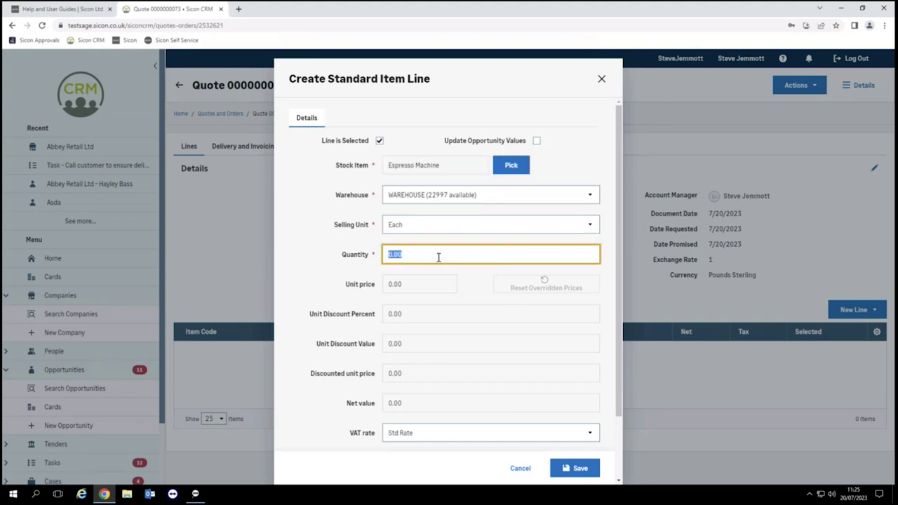
type("3")
key("Tab")
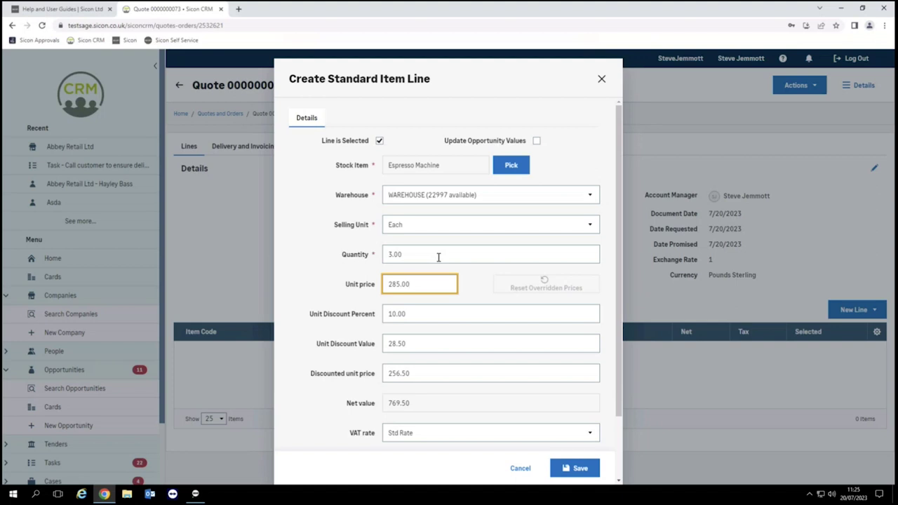
scroll(446, 384, "down", 2)
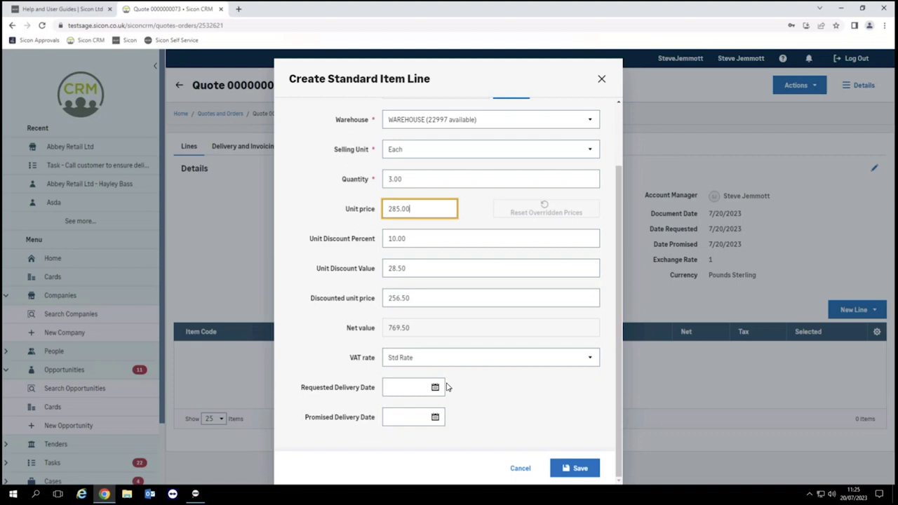
Set the line's requested delivery date to 28/07/2023, choose a promised delivery date, and save the line.
left_click(435, 388)
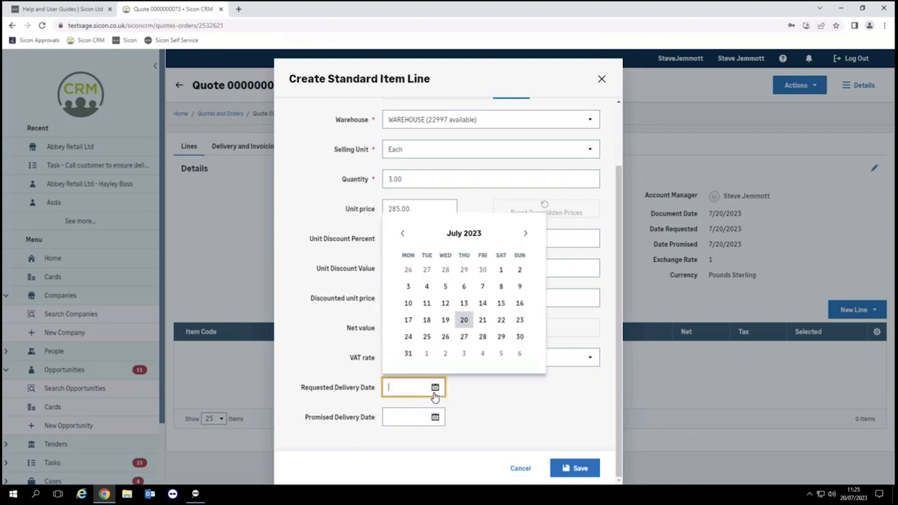
left_click(481, 337)
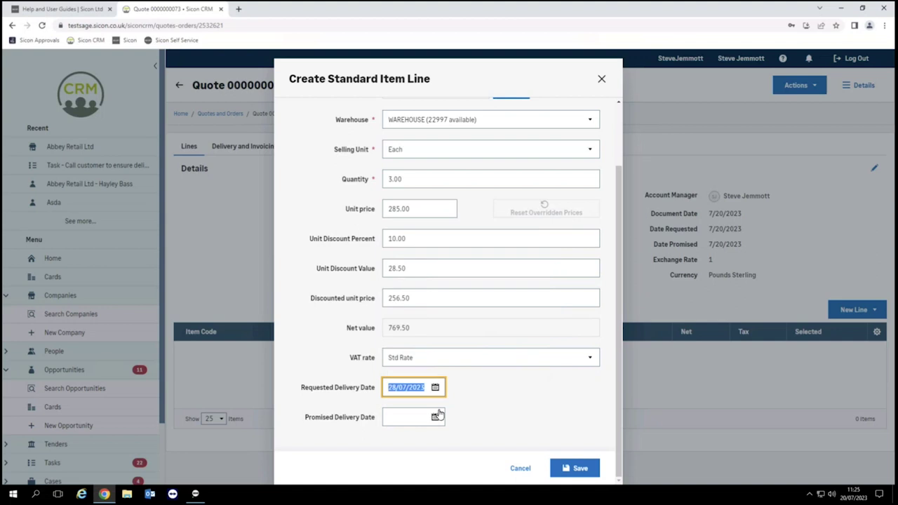
left_click(435, 416)
left_click(484, 367)
left_click(569, 467)
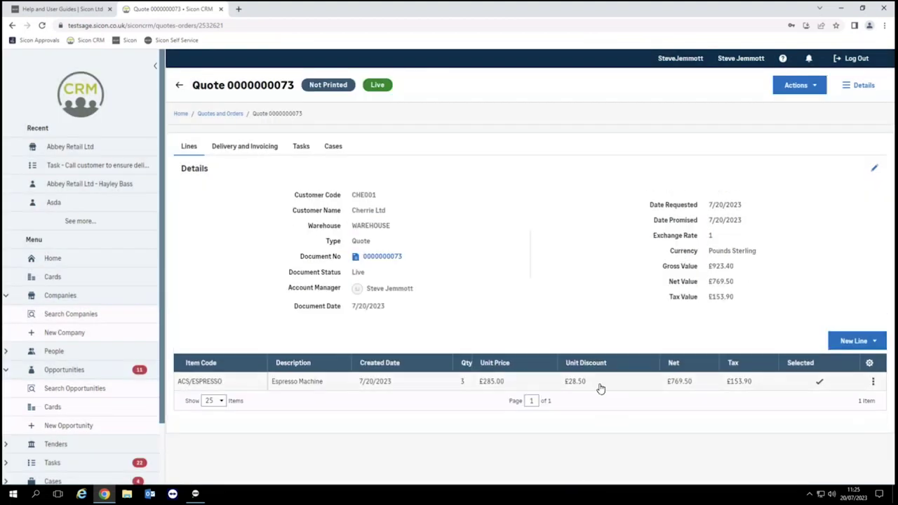
Check the actions available for the quote and open the recently viewed Abbey Retail Ltd company record.
left_click(802, 86)
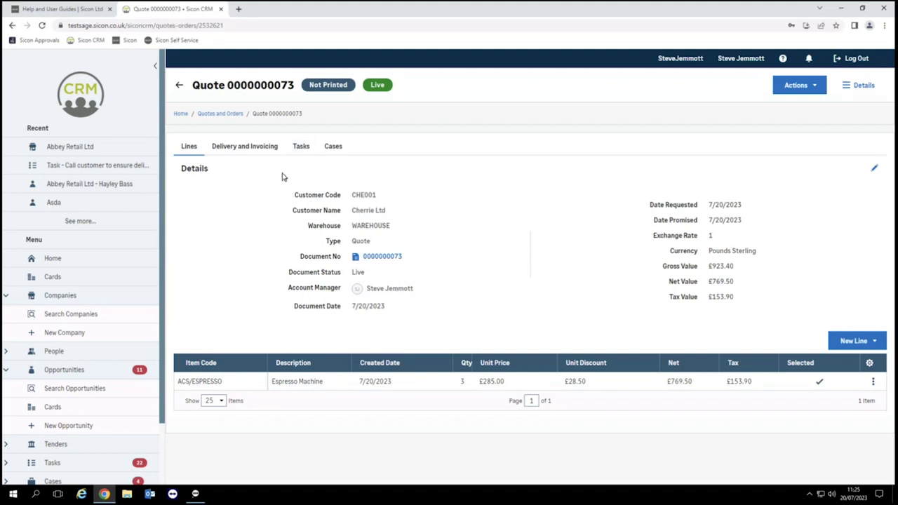
left_click(90, 147)
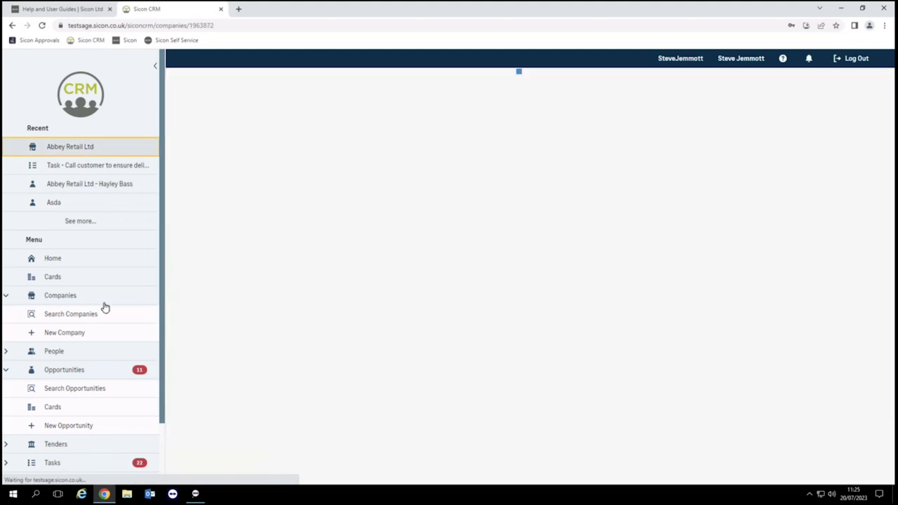
Switch to Sage 200, list all quotations for amendment, and open the Cherrie Ltd quotation dated 20/07/2023.
left_click(196, 495)
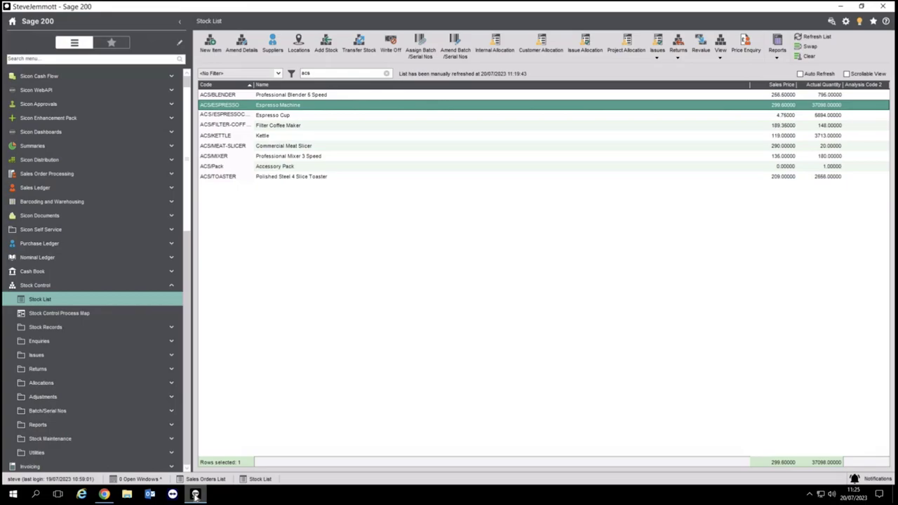
left_click(47, 288)
left_click(65, 177)
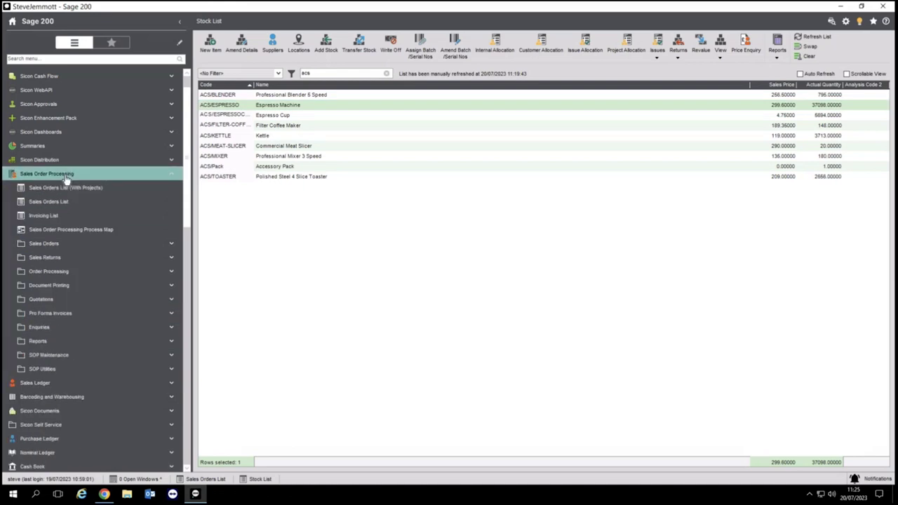
left_click(59, 300)
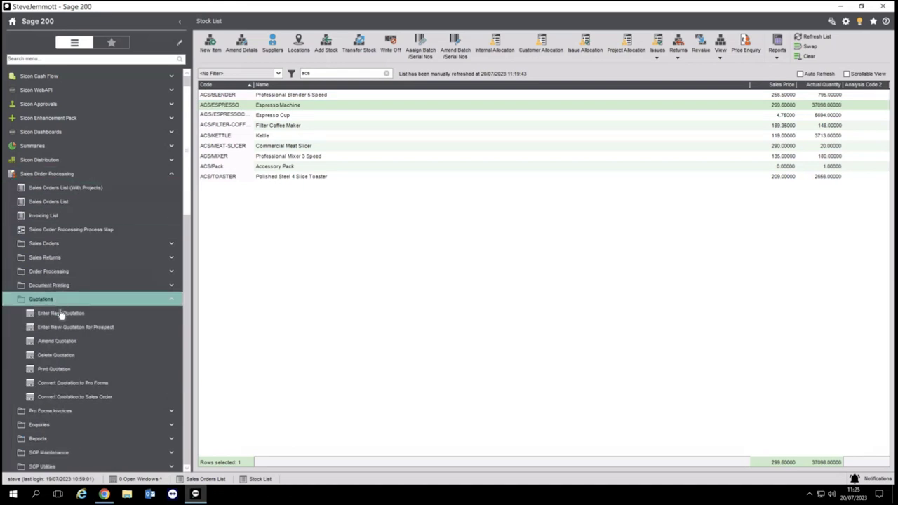
left_click(61, 341)
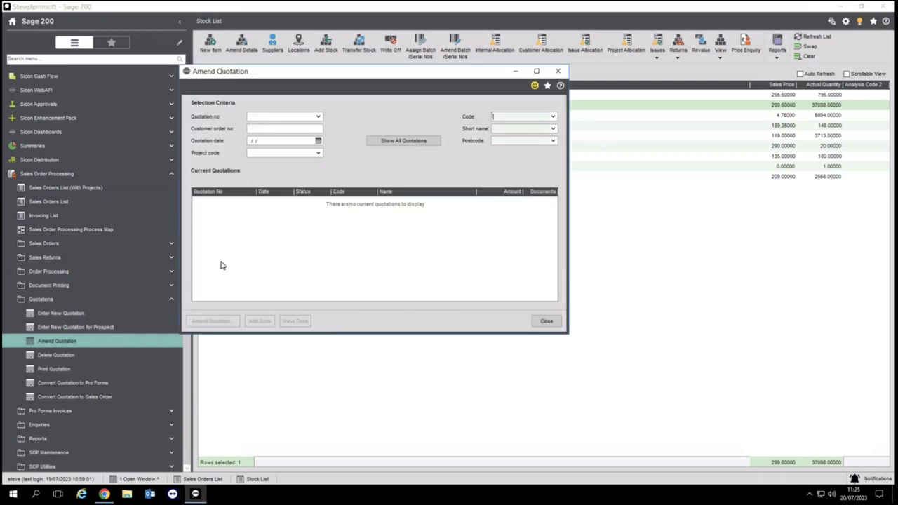
left_click(401, 142)
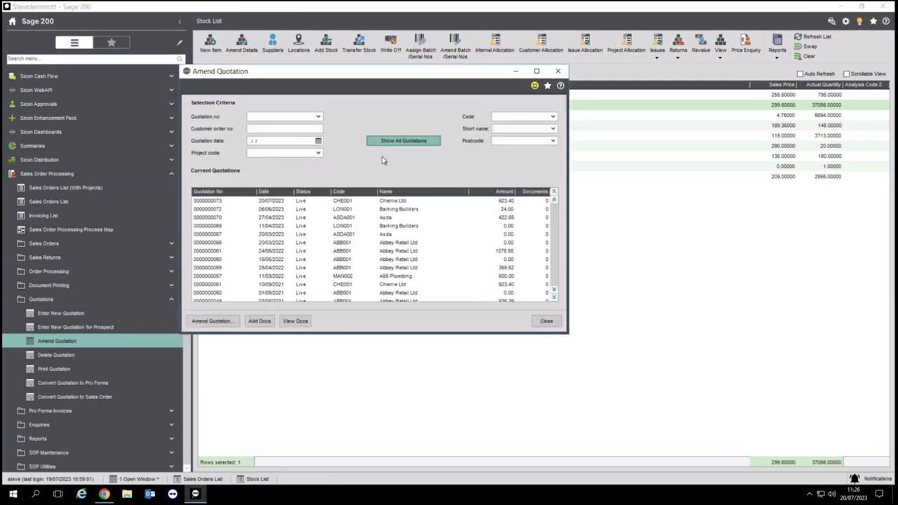
left_click(237, 201)
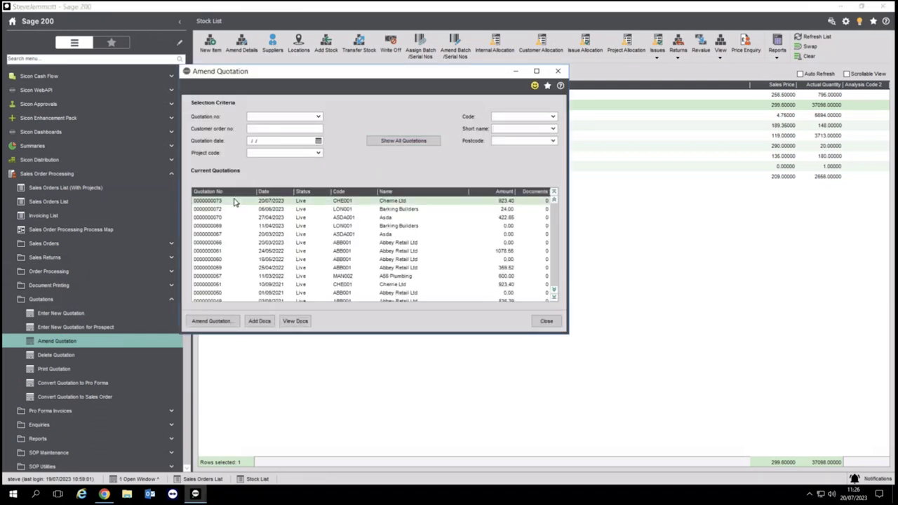
left_click(223, 322)
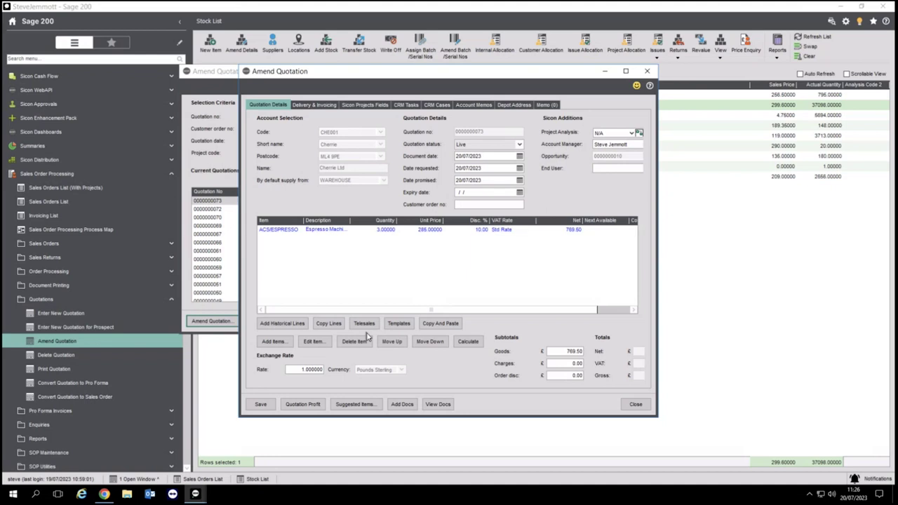
Close the Cherrie Ltd quotation, accepting its confirmation and continuing without selecting any quote lines for the opportunity, and close the quotation list.
left_click(637, 403)
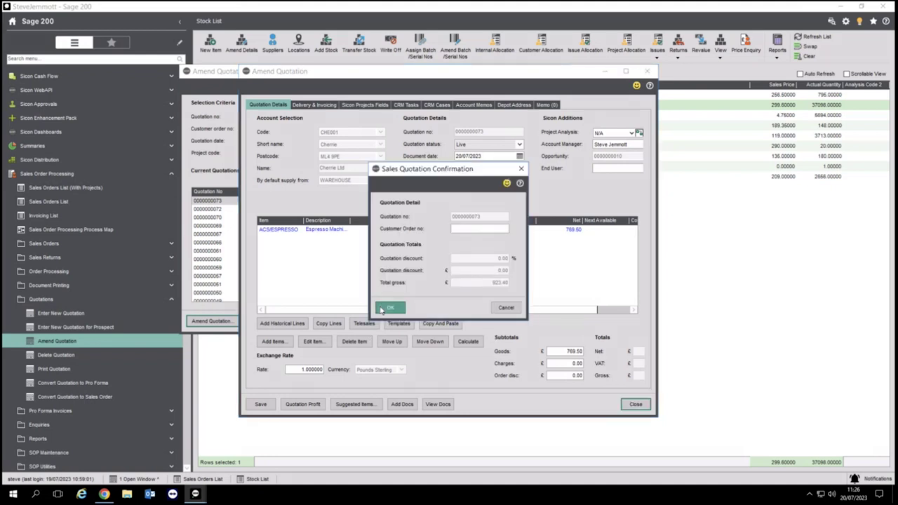
left_click(389, 308)
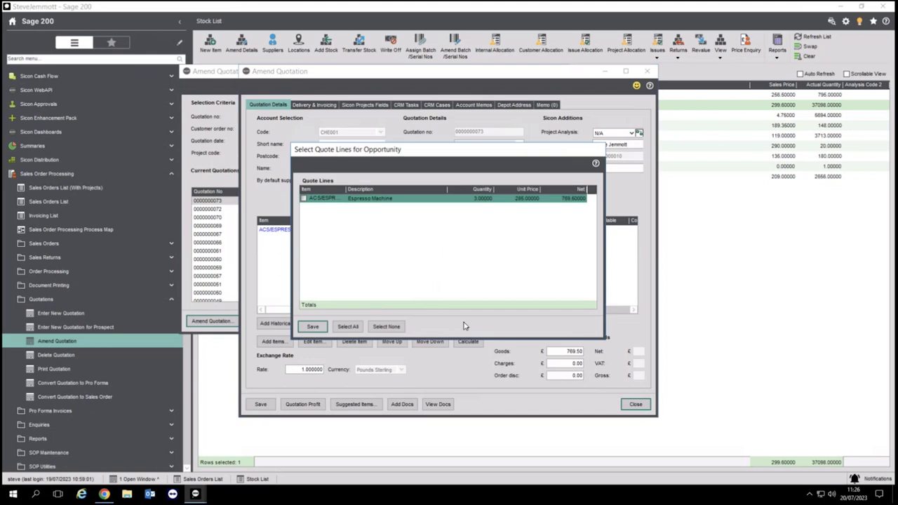
left_click(314, 328)
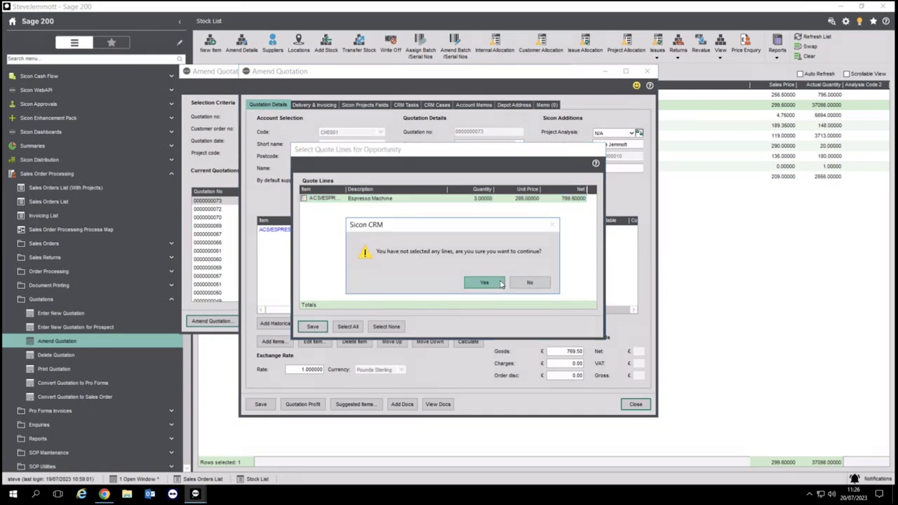
left_click(485, 283)
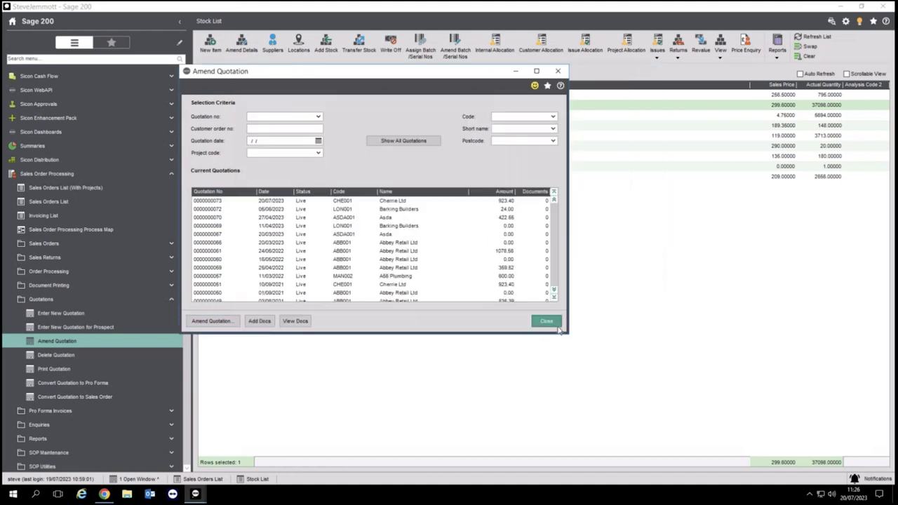
left_click(554, 324)
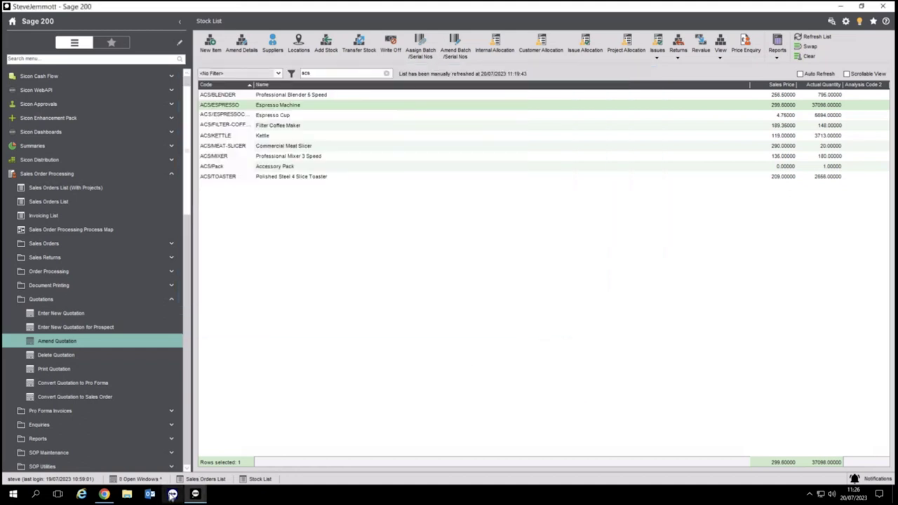
Return to Sicon CRM in the browser, open the New Coffee Machine Op opportunity, and review its details and values.
left_click(104, 494)
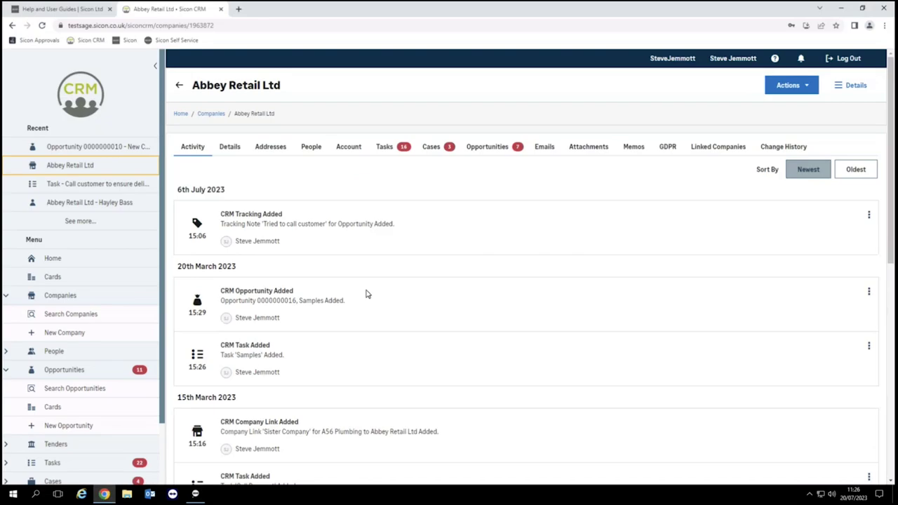
left_click(83, 149)
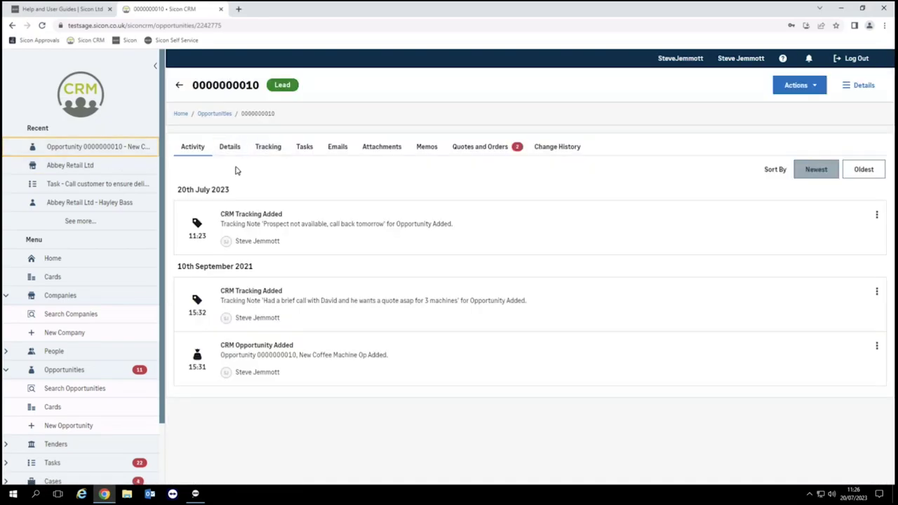
left_click(224, 149)
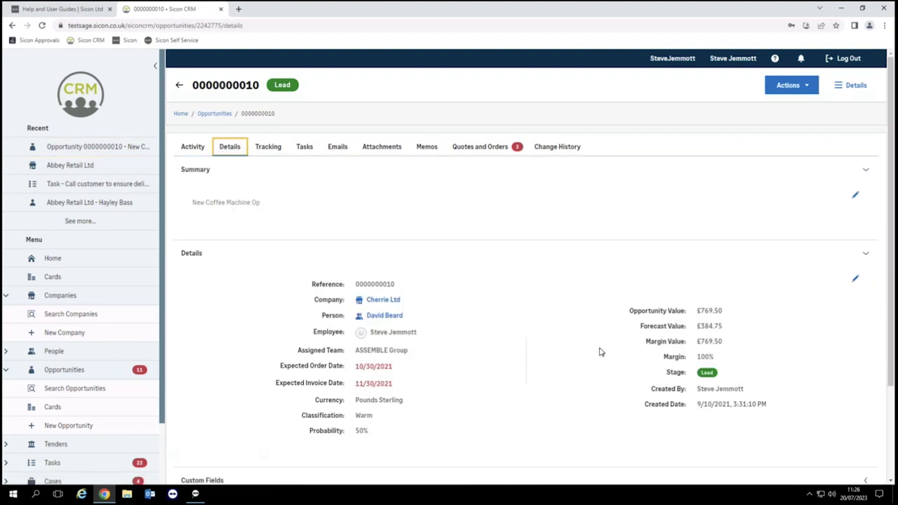
scroll(688, 348, "down", 1)
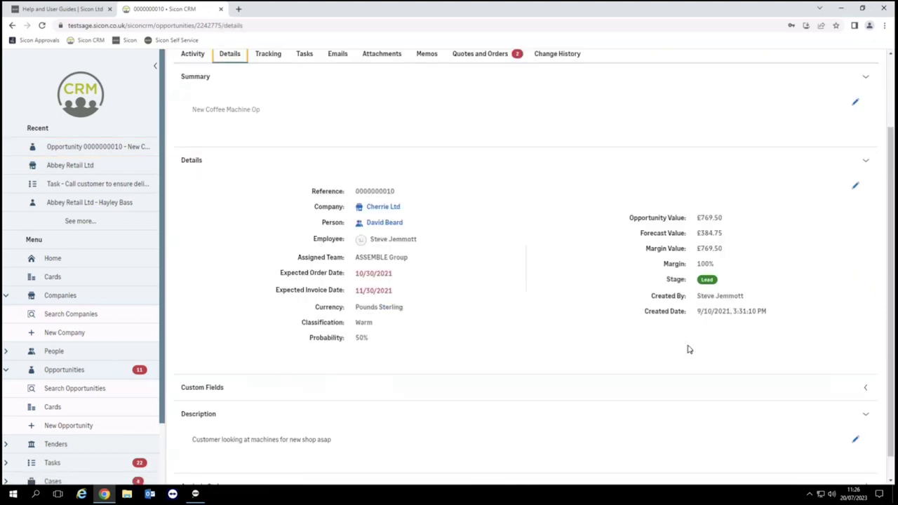
Change the New Coffee Machine Op opportunity's stage to Negotiating and save it.
left_click(855, 187)
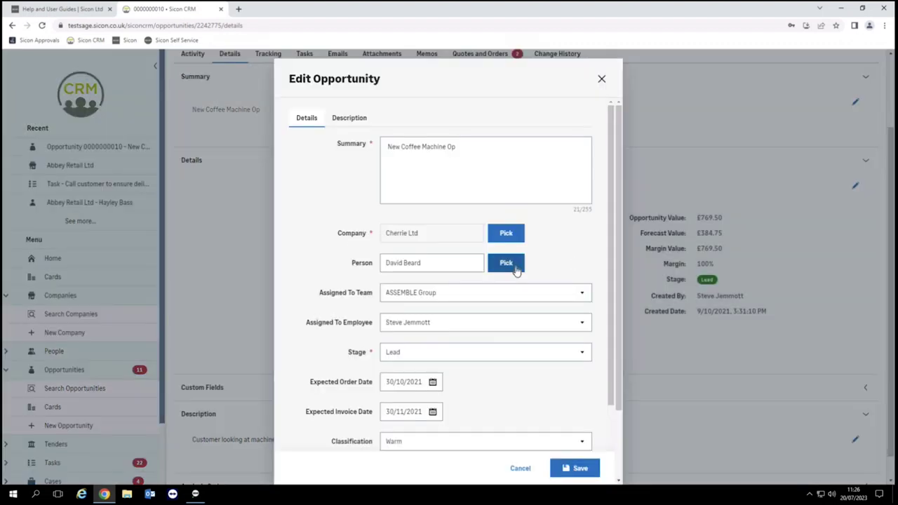
scroll(548, 255, "down", 2)
left_click(577, 223)
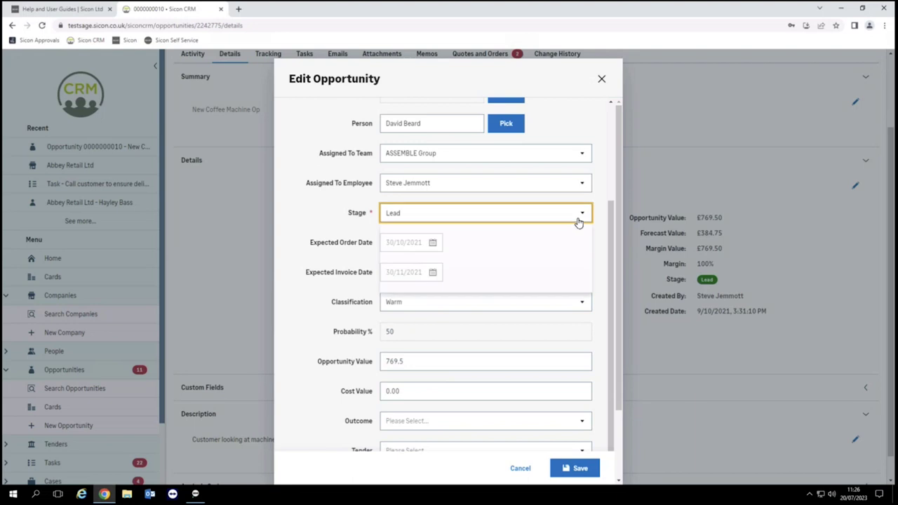
left_click(465, 289)
left_click(565, 469)
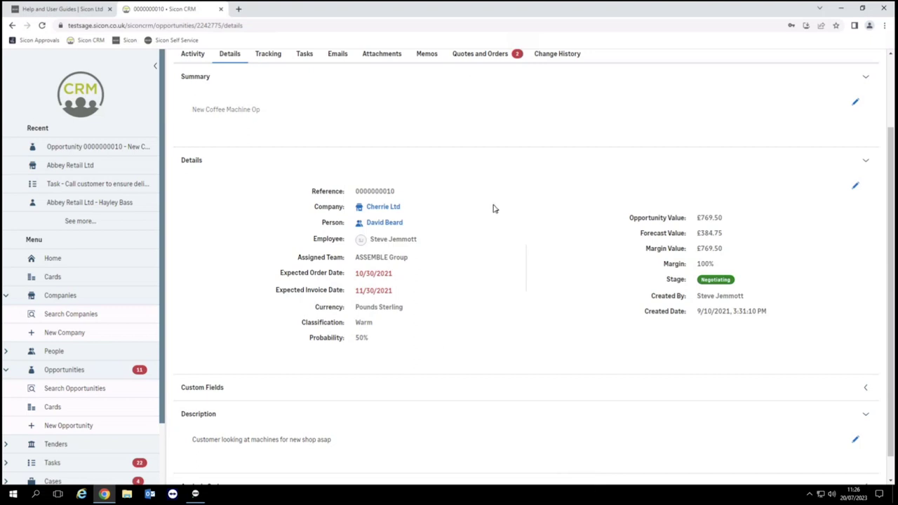
scroll(494, 207, "up", 2)
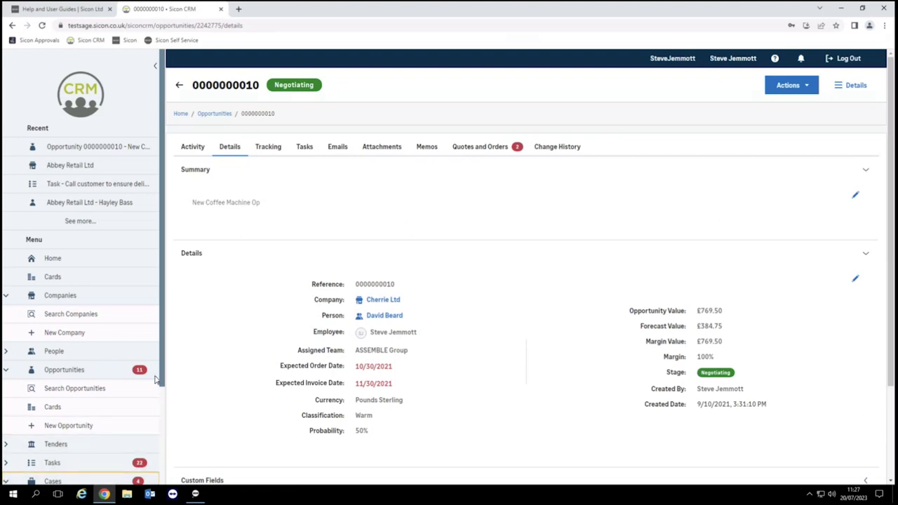
List all cases, open the Leaky Tap case, and review its details, tracking notes and emails.
left_click_drag(162, 388, 161, 442)
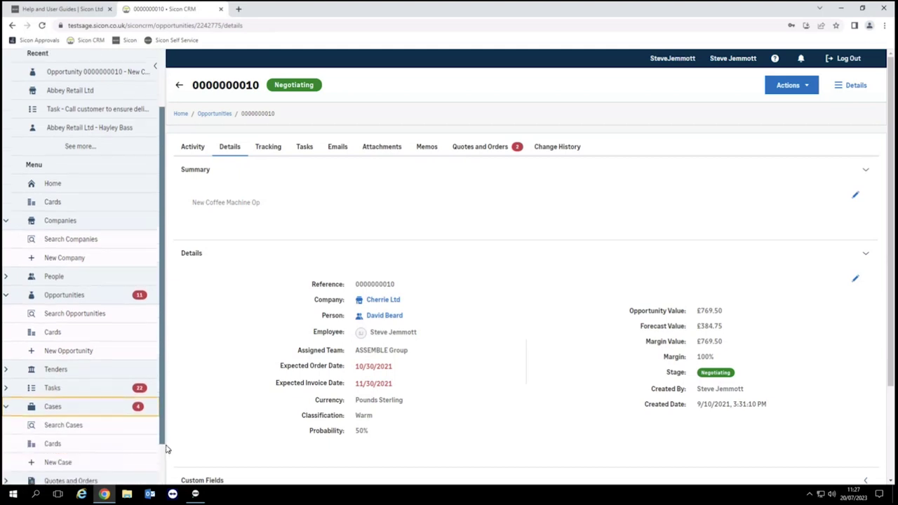
left_click(103, 426)
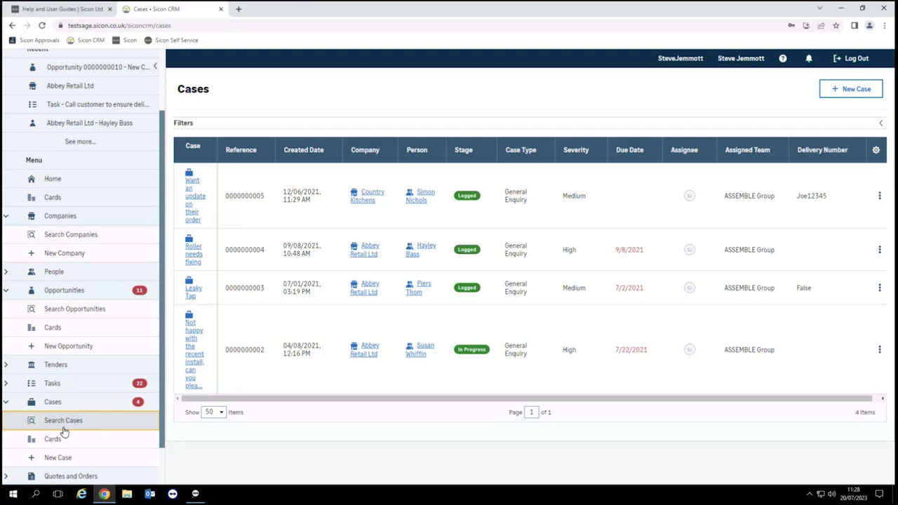
left_click(194, 298)
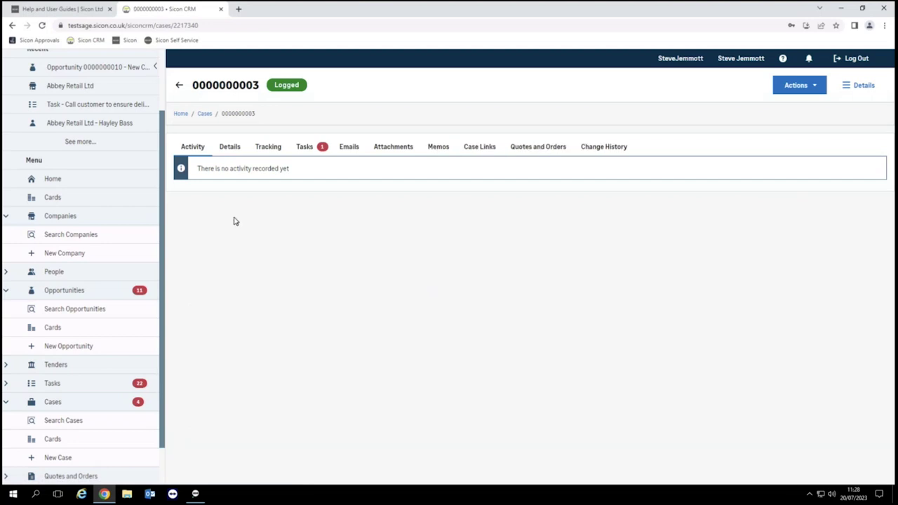
left_click(230, 144)
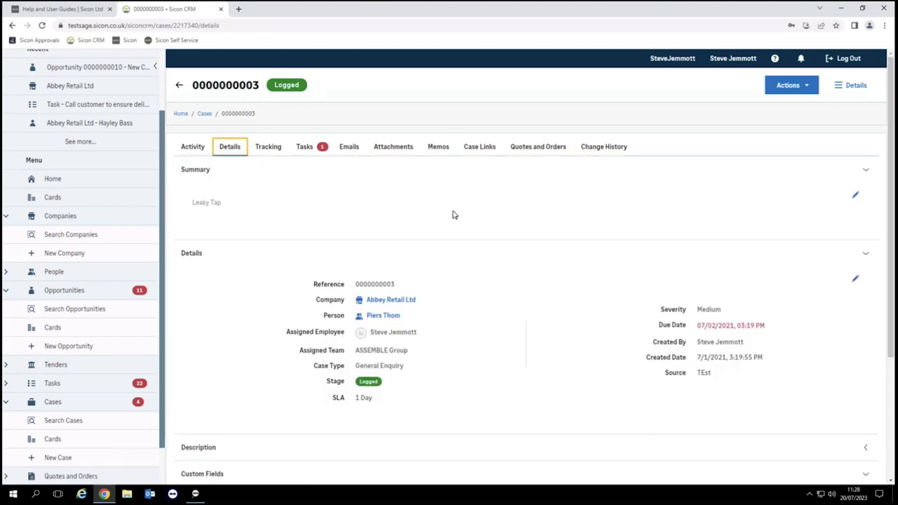
left_click(269, 149)
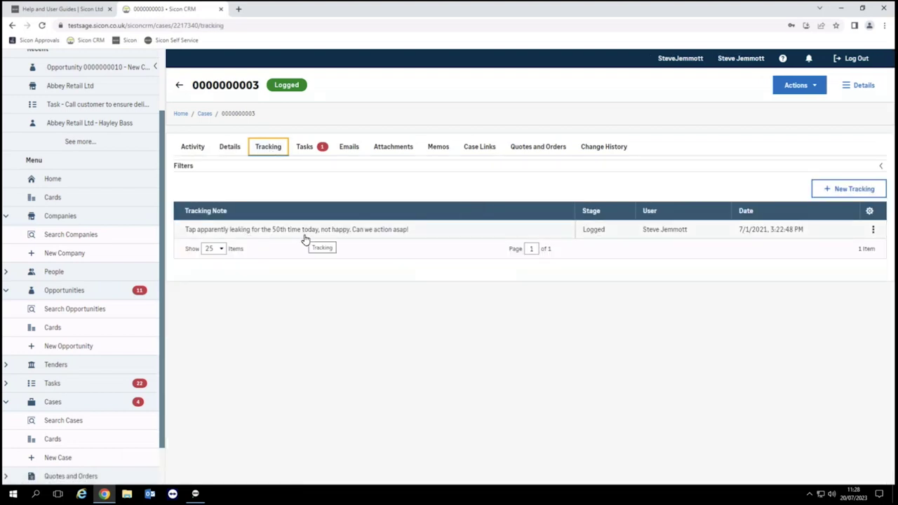
left_click(355, 153)
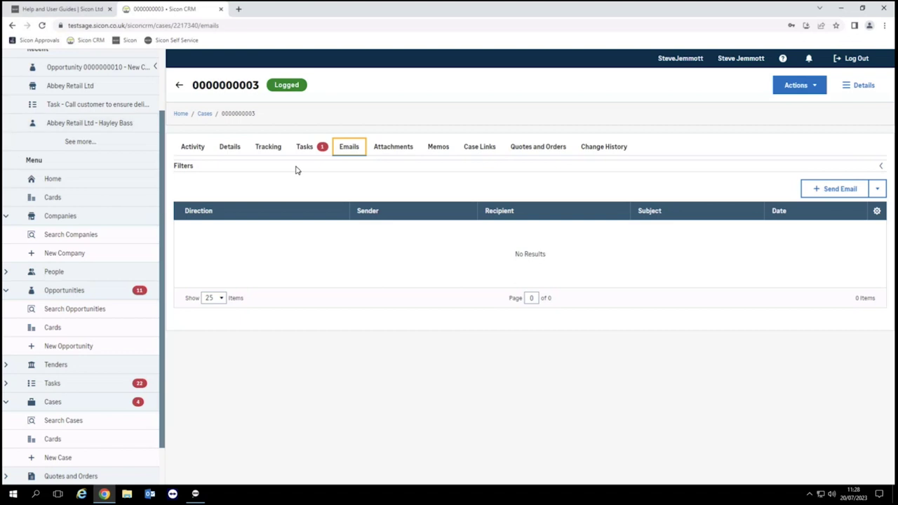
Compare the Sicon CRM menu in Sage 200 with the browser version's menu, collapsing Sales Order Processing in Sage 200 and ending there.
left_click(173, 495)
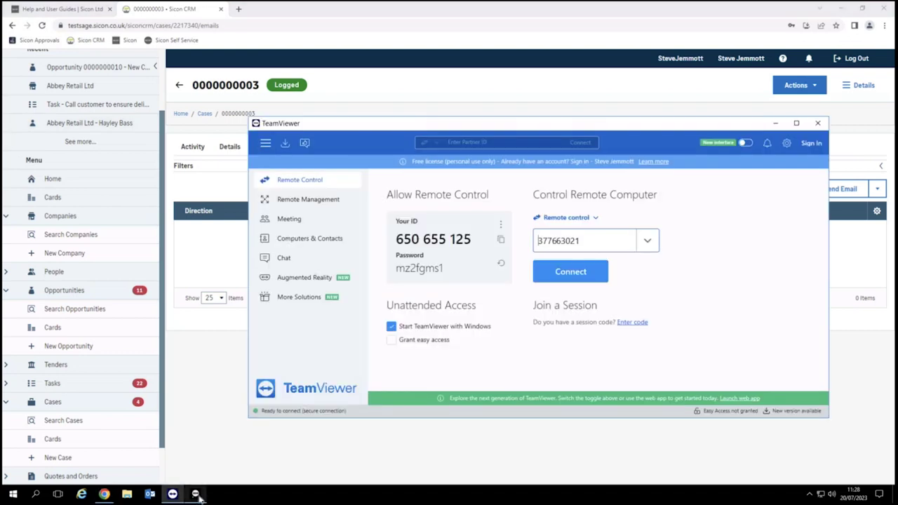
left_click(818, 124)
left_click(195, 494)
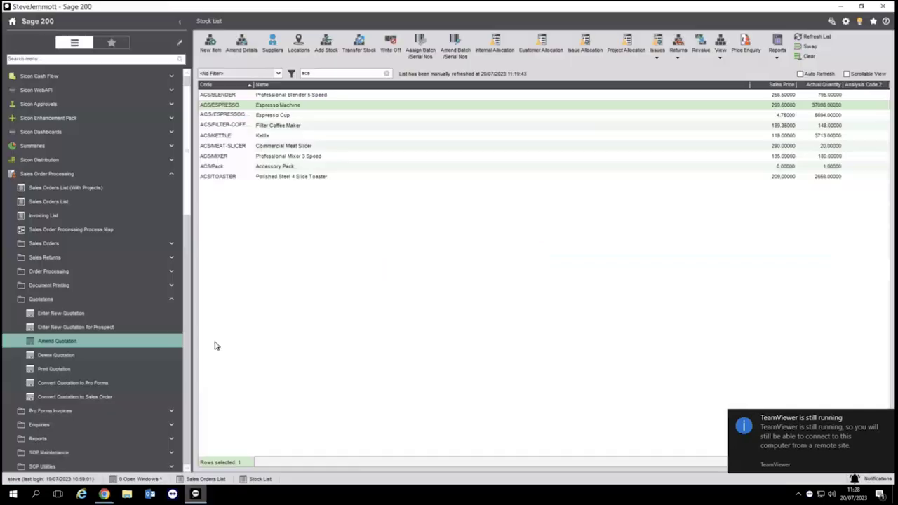
left_click(94, 175)
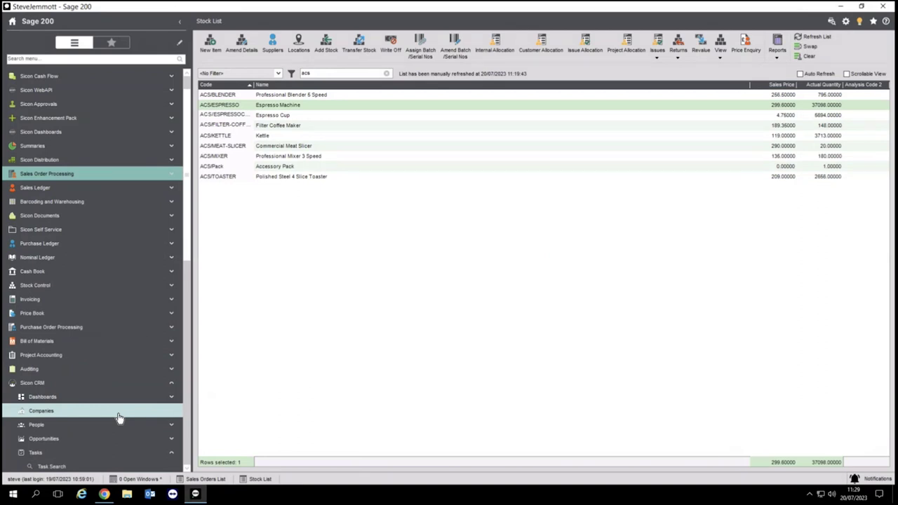
left_click(105, 494)
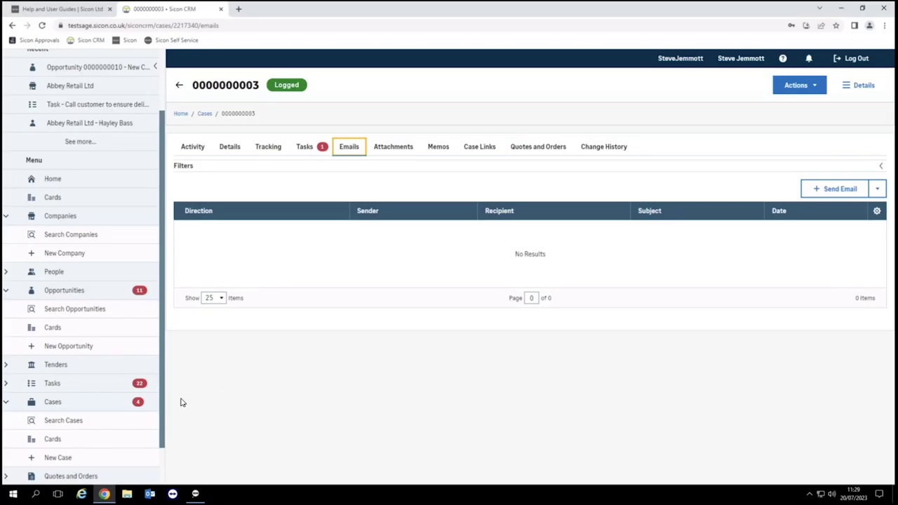
left_click_drag(163, 409, 164, 441)
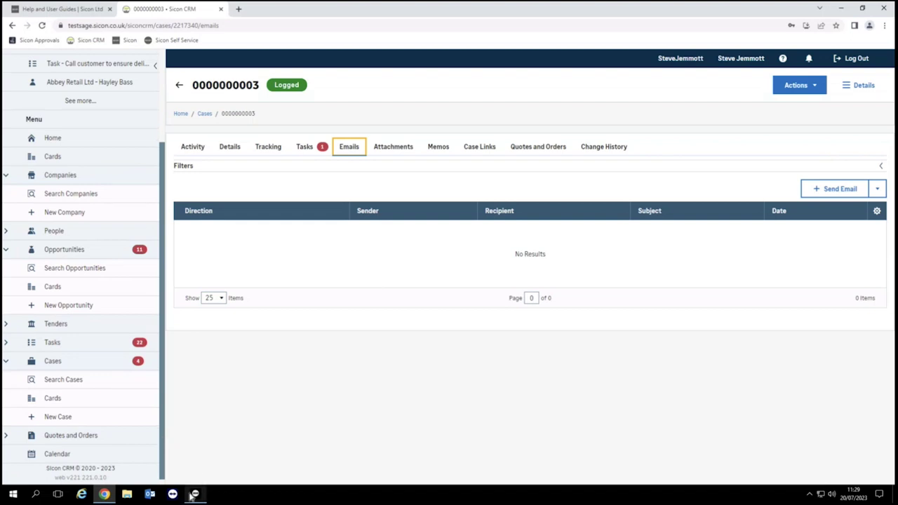
mouse_move(190, 494)
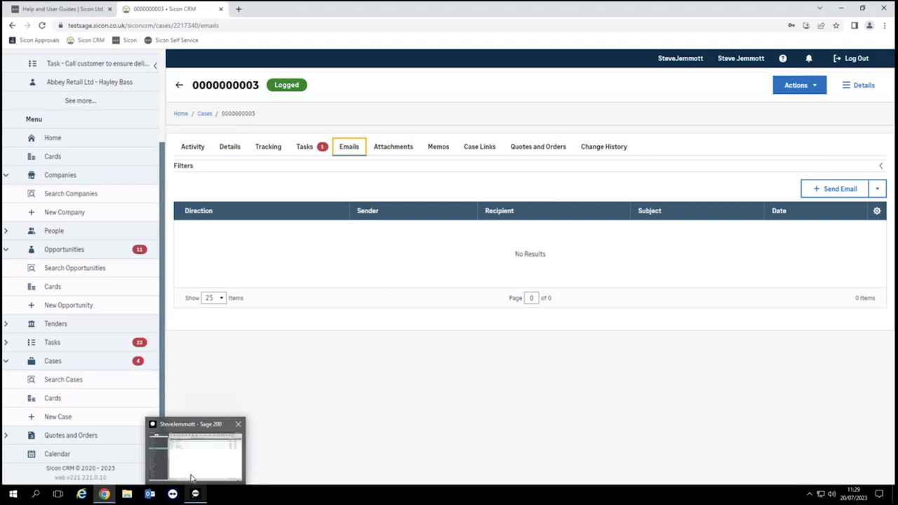
left_click(191, 478)
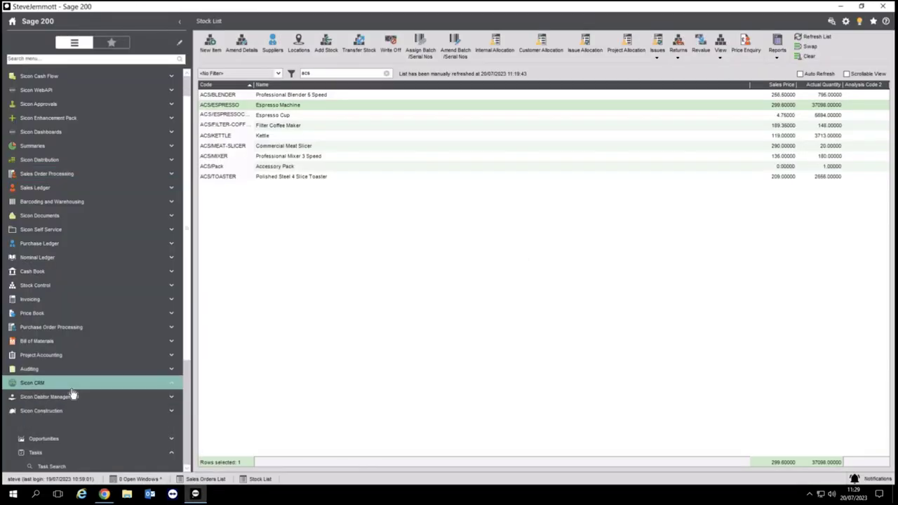
scroll(73, 395, "down", 5)
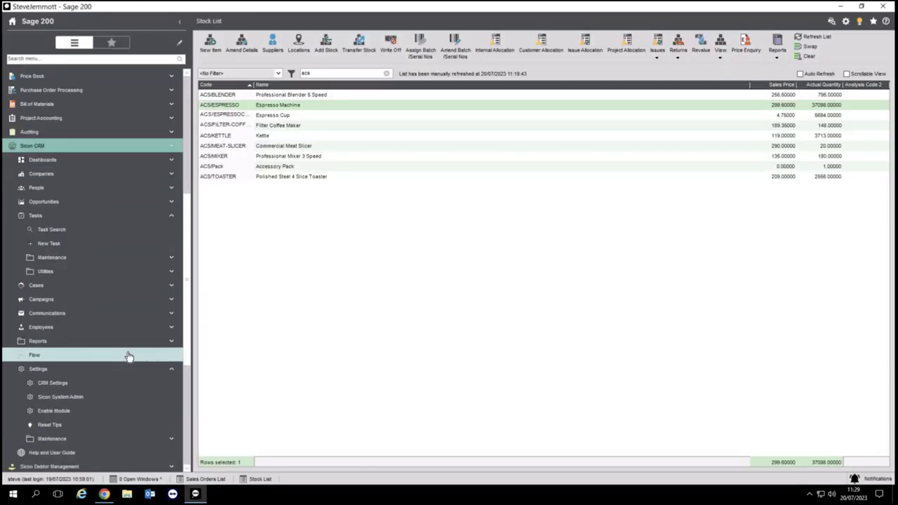
Expand the Sicon CRM dashboards in Sage 200 and view the My Sales and Team Sales dashboards.
left_click(62, 168)
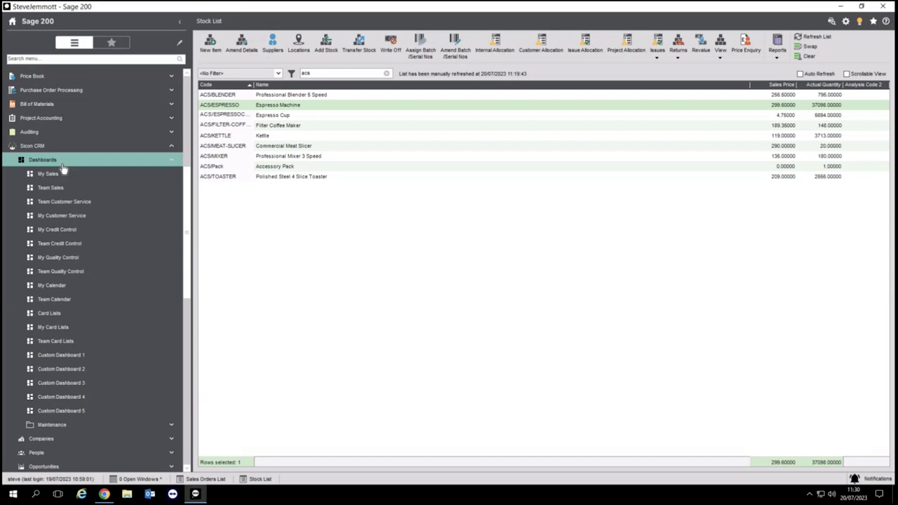
left_click(56, 175)
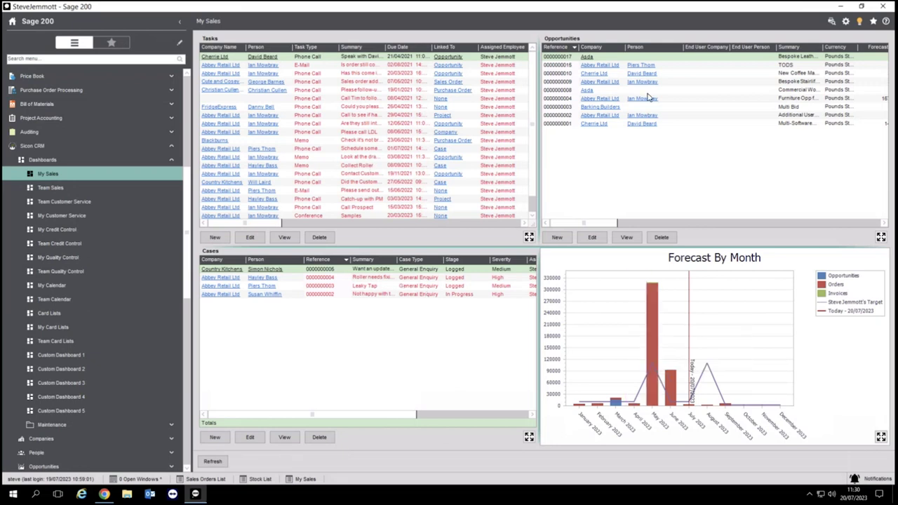
left_click(50, 188)
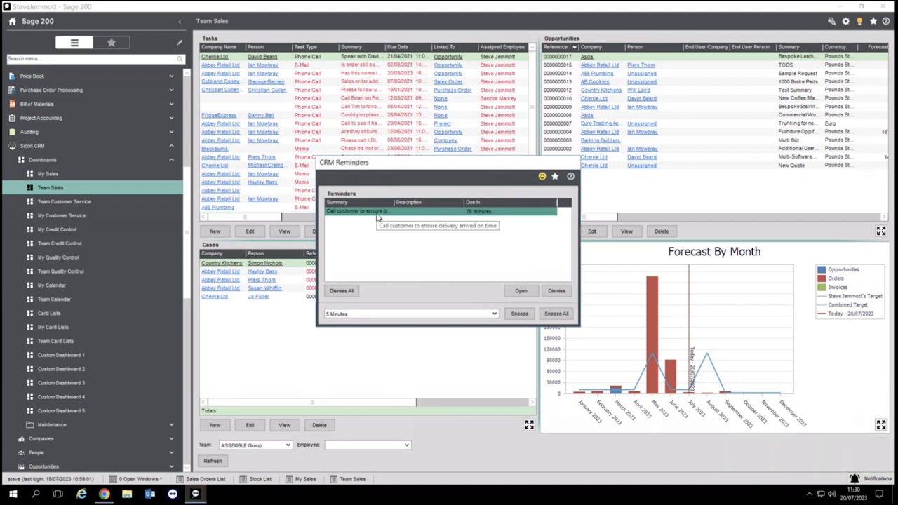
Snooze the delivery call reminder for 5 minutes in Sage 200, and close the matching reminder in the browser without snoozing it.
left_click(519, 314)
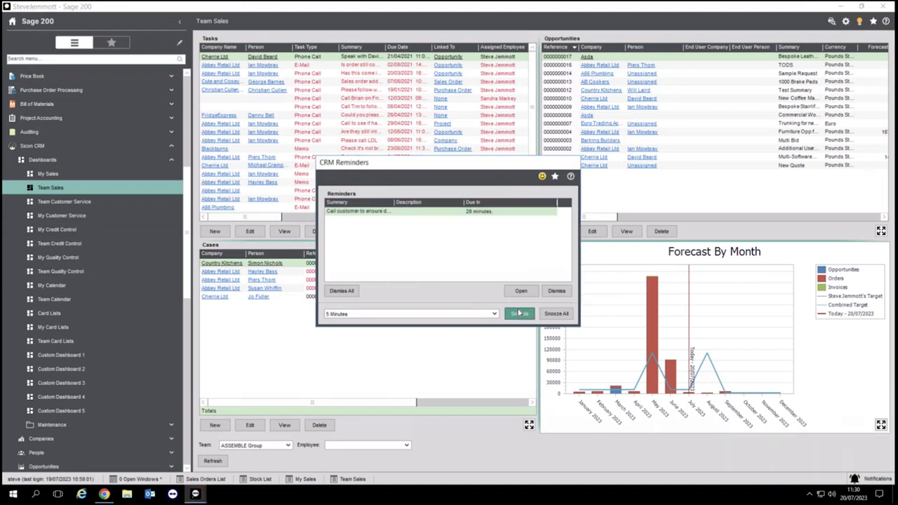
left_click(104, 494)
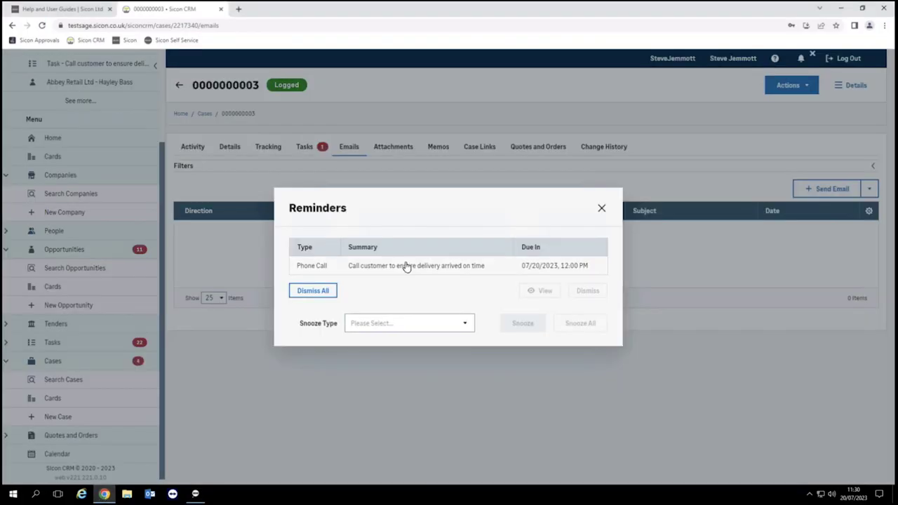
left_click(464, 324)
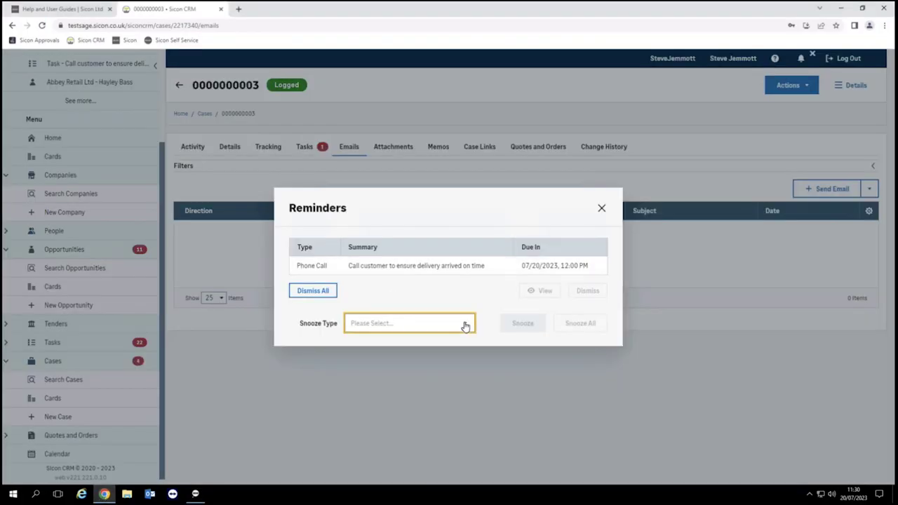
left_click(601, 208)
left_click(602, 208)
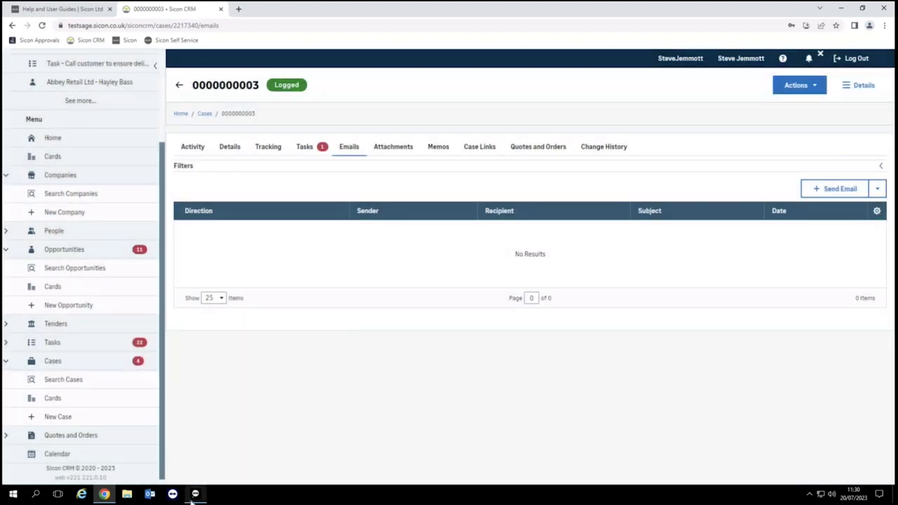
Return to Sage 200 and open Custom Dashboard 1.
mouse_move(197, 494)
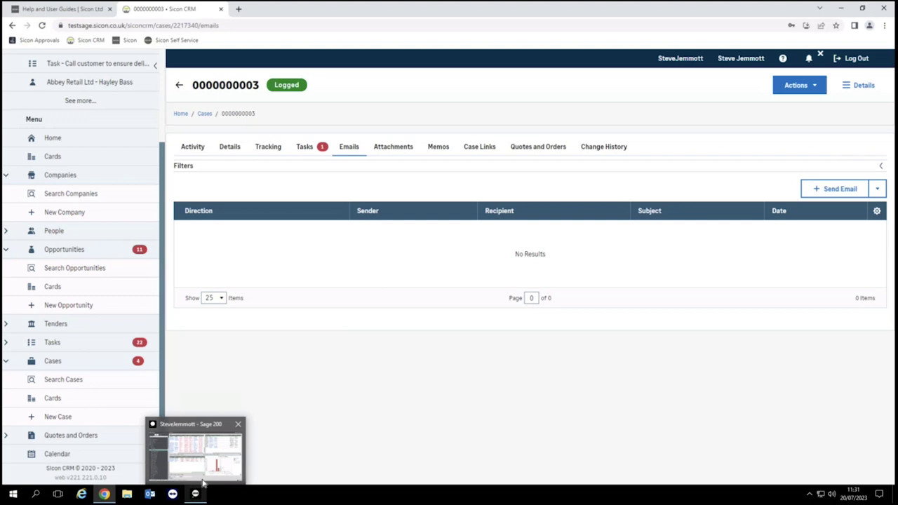
left_click(203, 483)
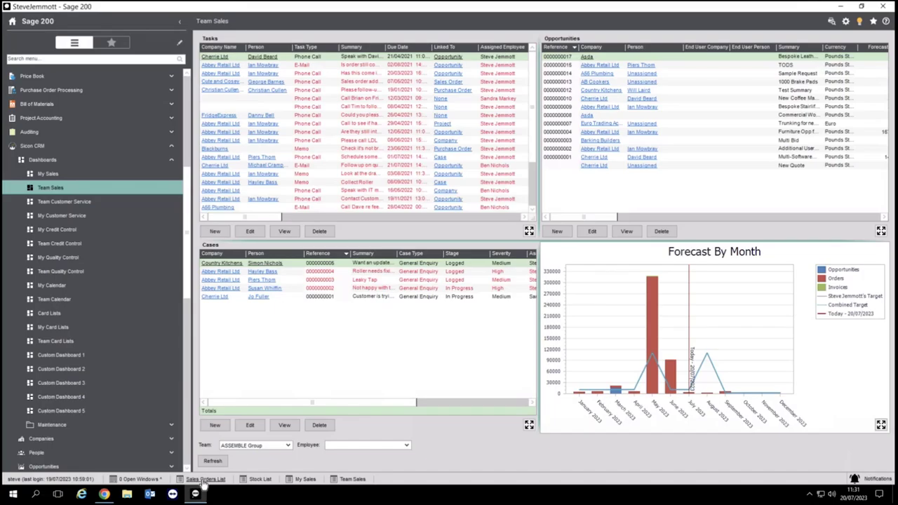
left_click(78, 356)
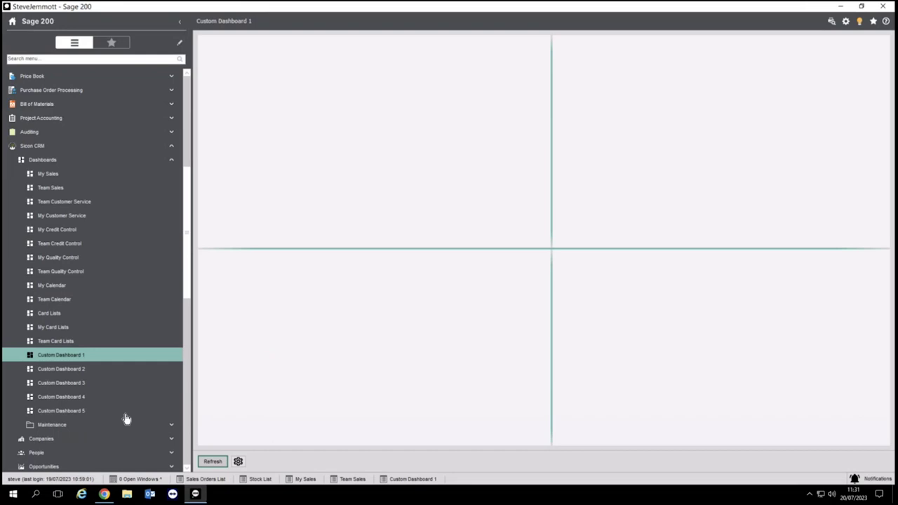
Start a new panel in the custom panel configuration, examine the List and Bar chart panel types, and close everything without saving.
left_click(66, 426)
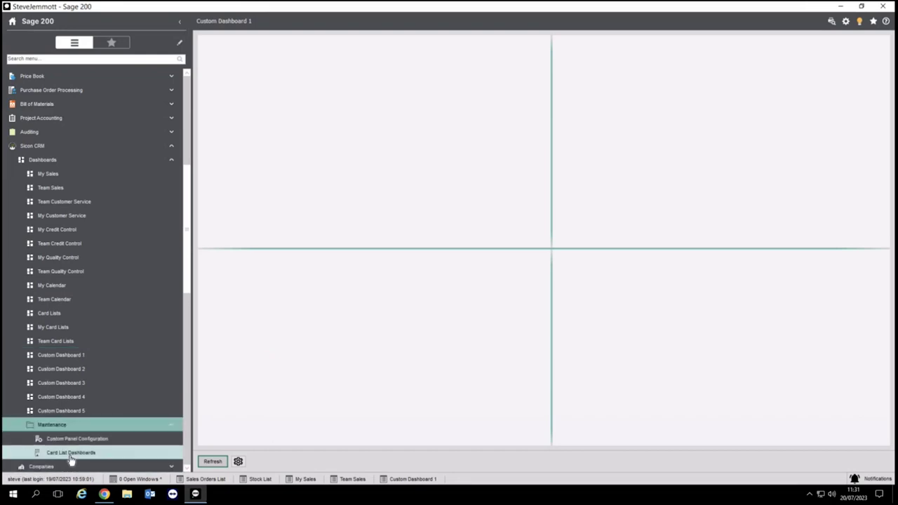
left_click(92, 438)
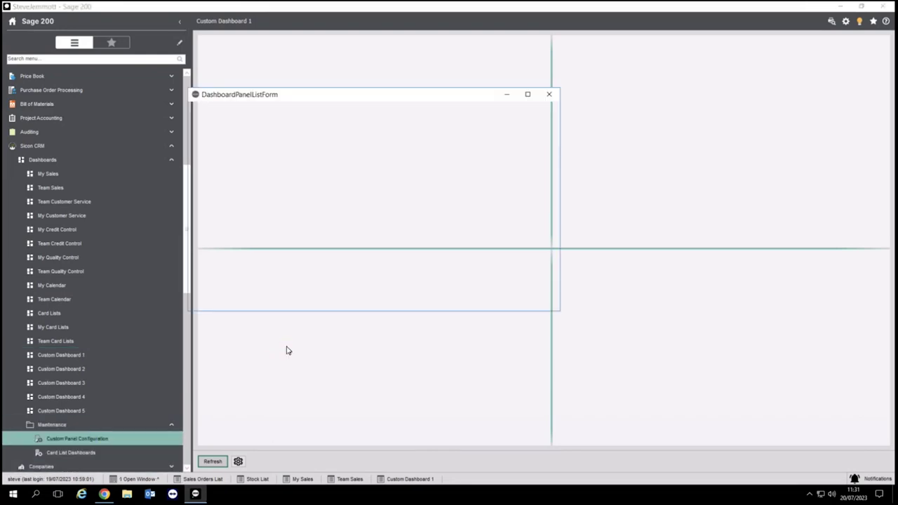
left_click(209, 298)
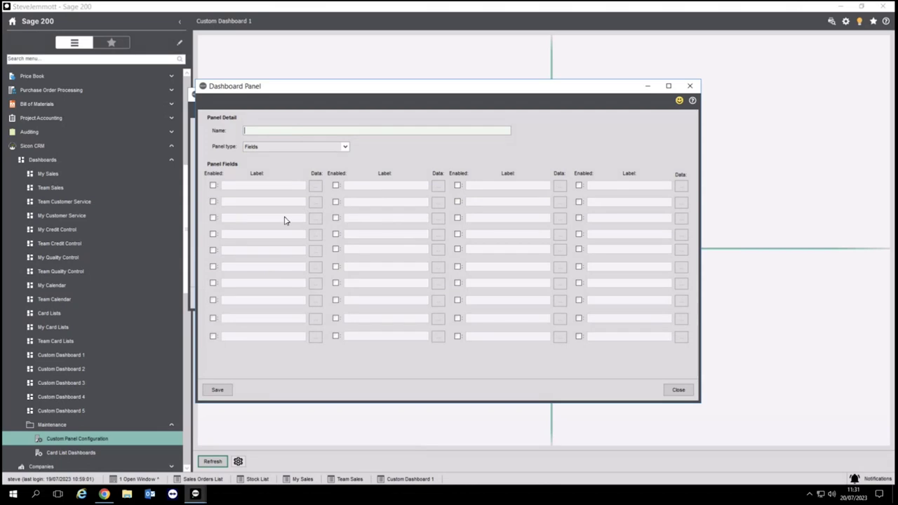
left_click(346, 152)
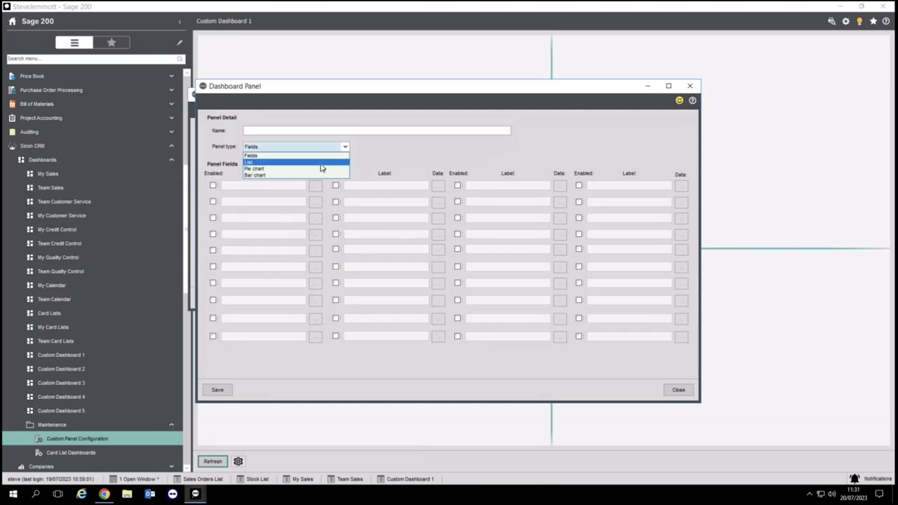
left_click(322, 167)
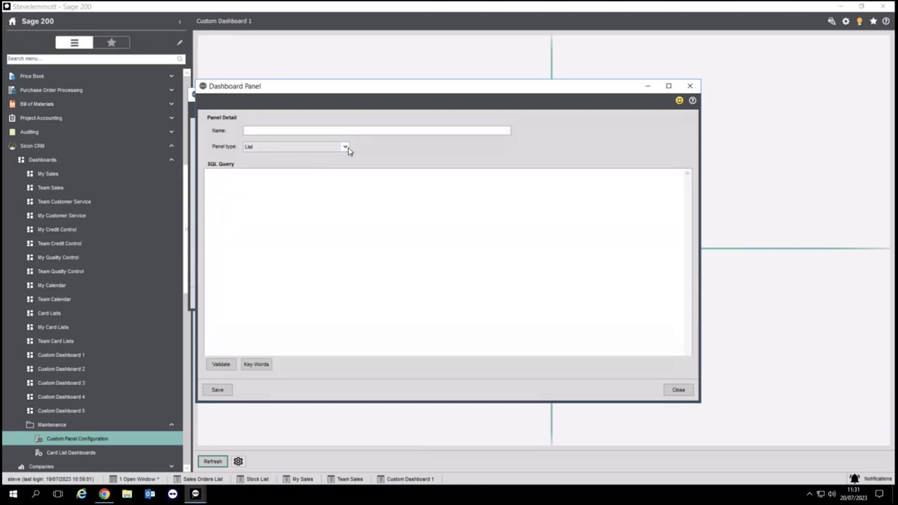
left_click(345, 149)
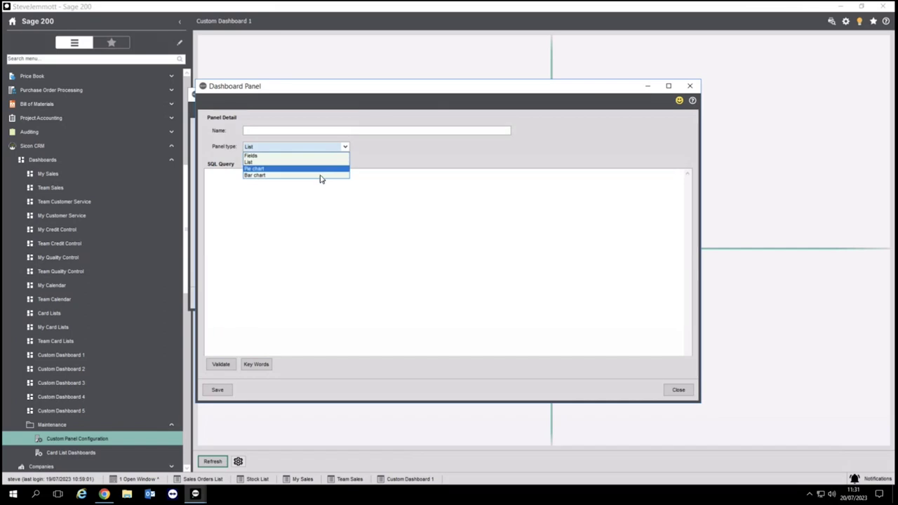
left_click(321, 175)
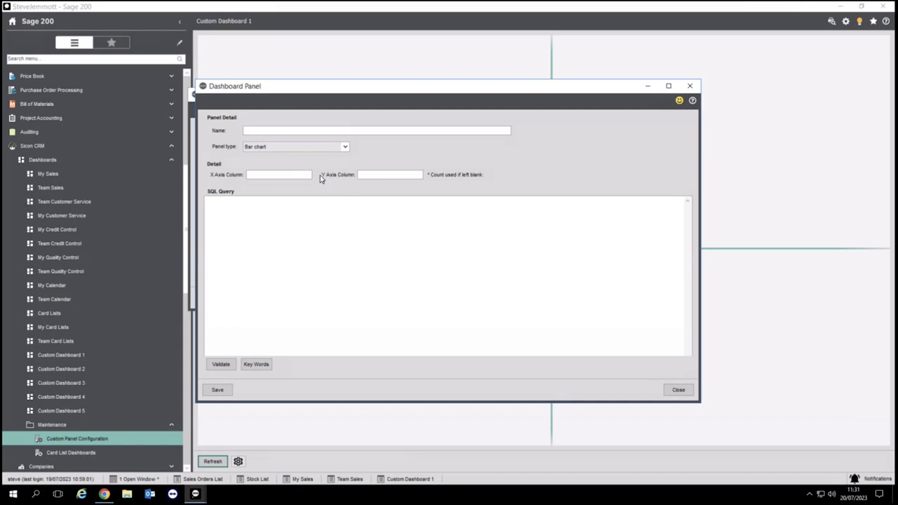
left_click(667, 391)
left_click(544, 302)
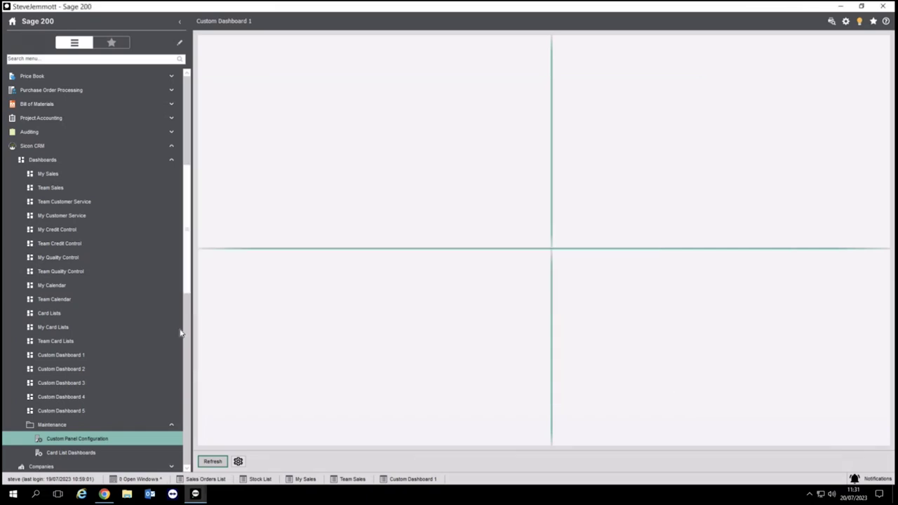
Examine the Opportunities by Stage card list of the Opportunities dashboard in the card list dashboard maintenance, and close everything without saving.
left_click(80, 453)
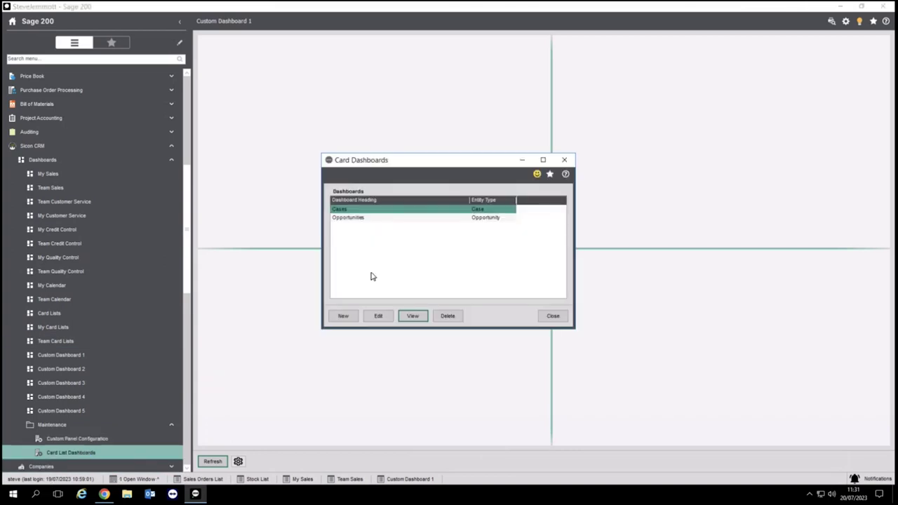
left_click(352, 218)
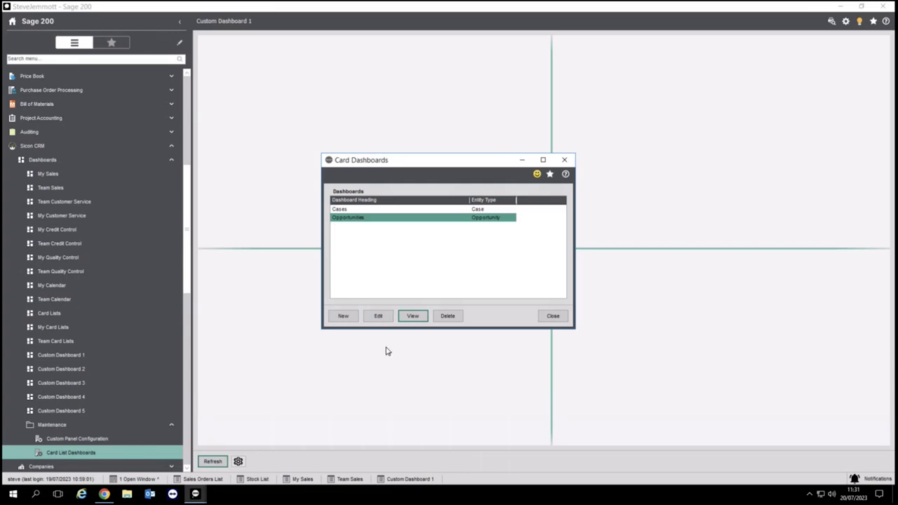
left_click(379, 318)
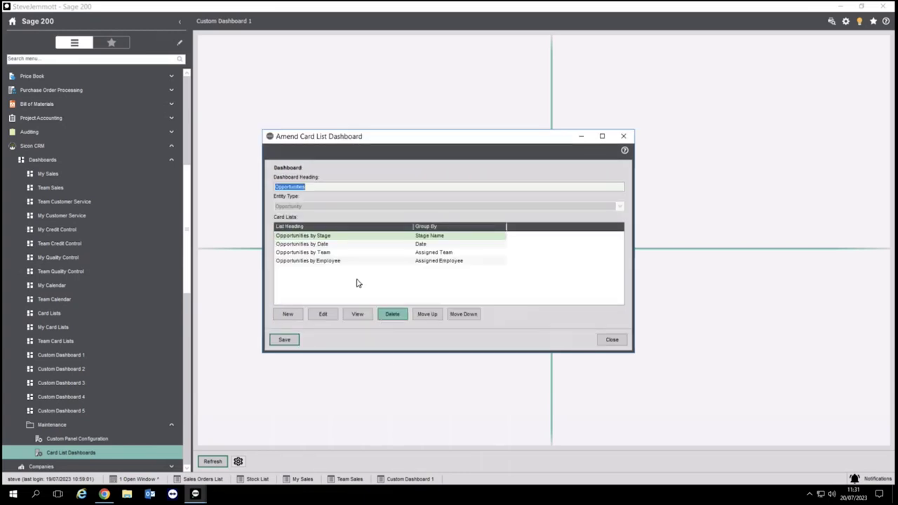
left_click(341, 238)
left_click(321, 315)
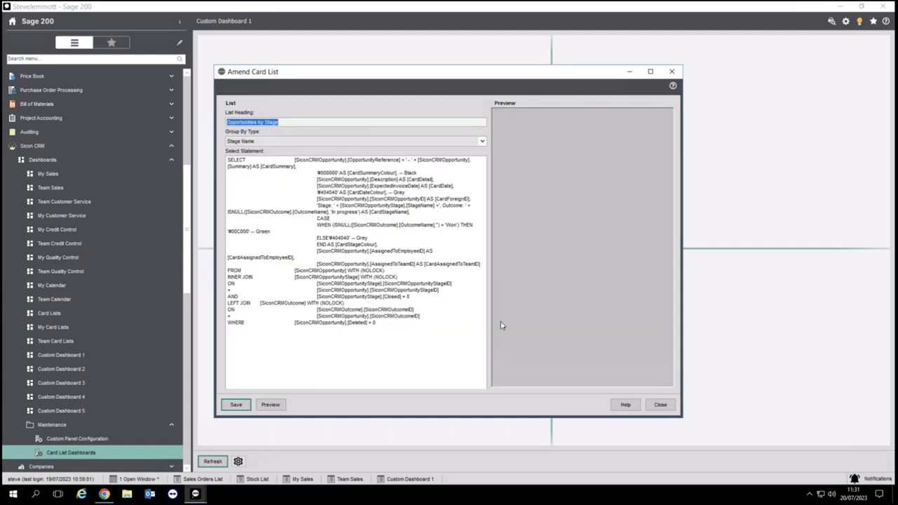
left_click(660, 405)
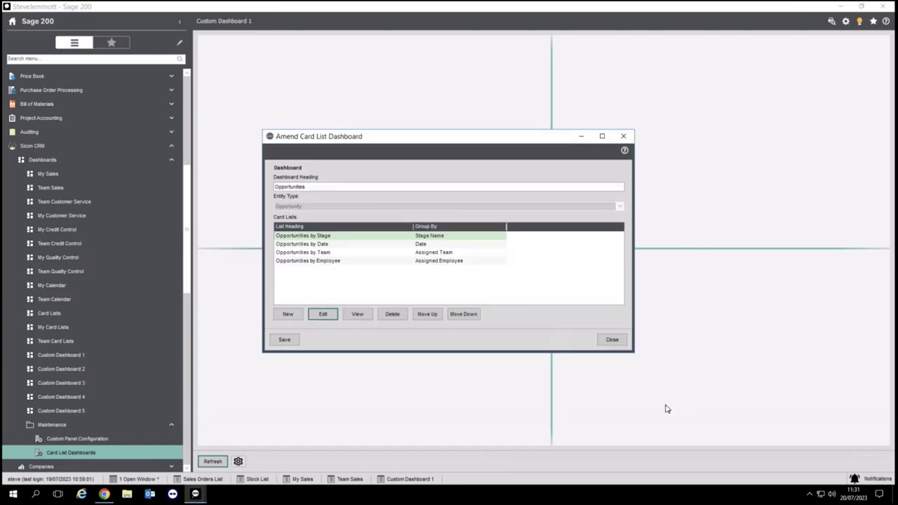
left_click(613, 340)
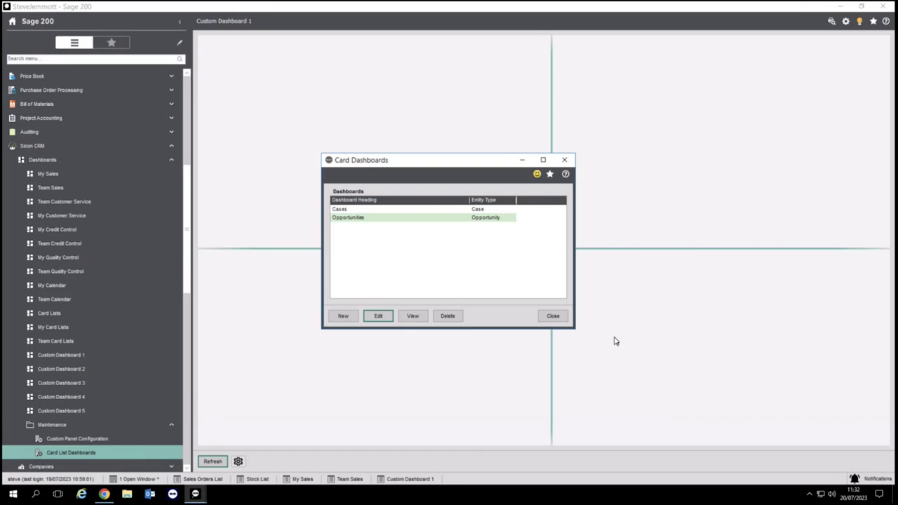
left_click(552, 316)
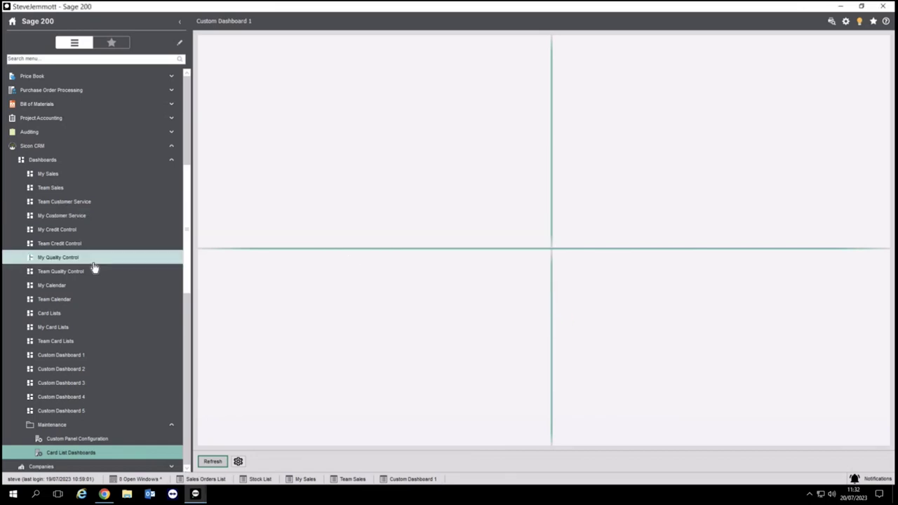
Open the Card Lists dashboard and display the Opportunities card dashboard.
left_click(73, 313)
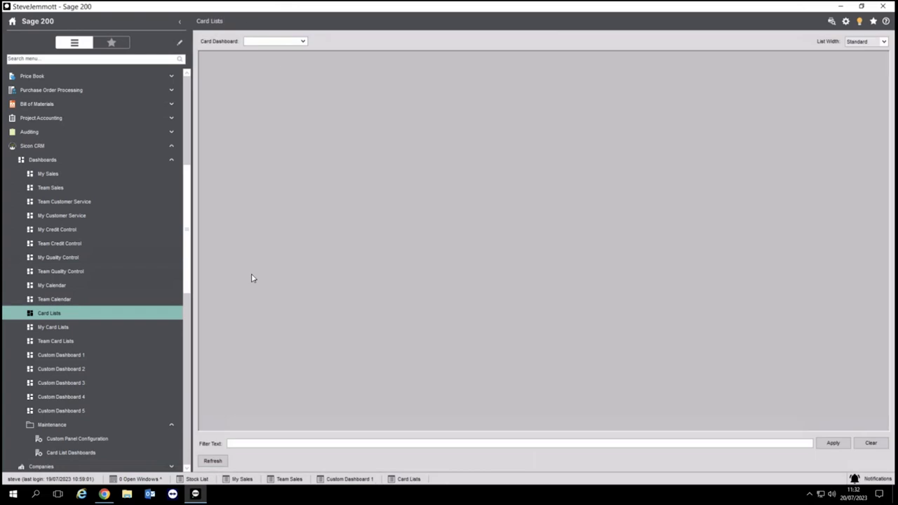
left_click(303, 41)
left_click(294, 60)
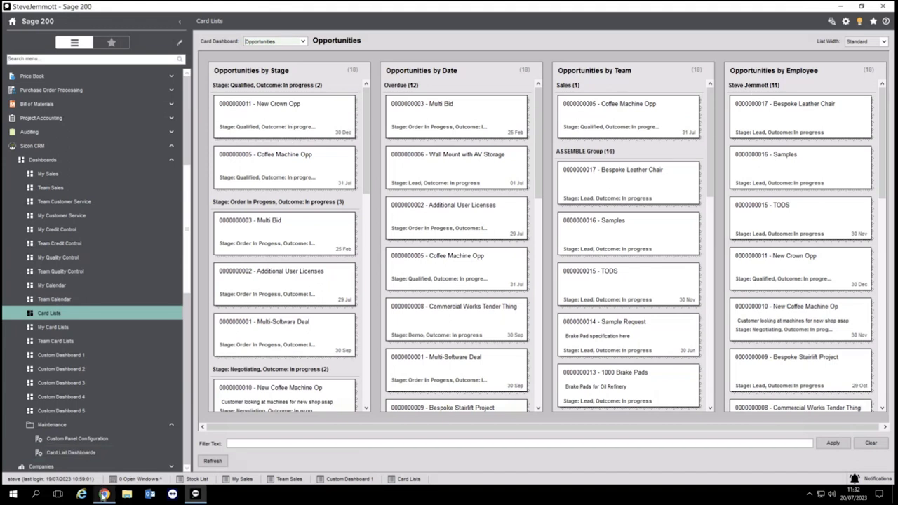
Switch to Sicon CRM in the browser and view the My Cards dashboard for cases and opportunities.
left_click(104, 494)
left_click(51, 160)
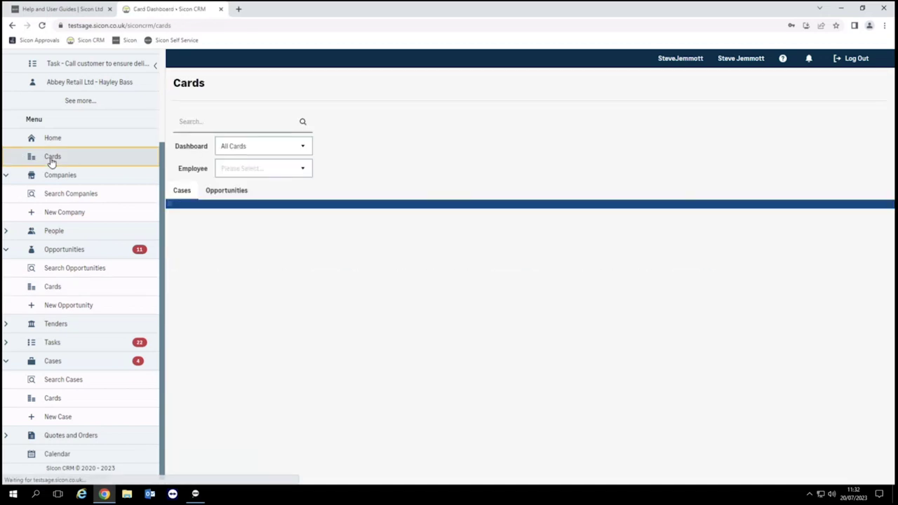
left_click(258, 149)
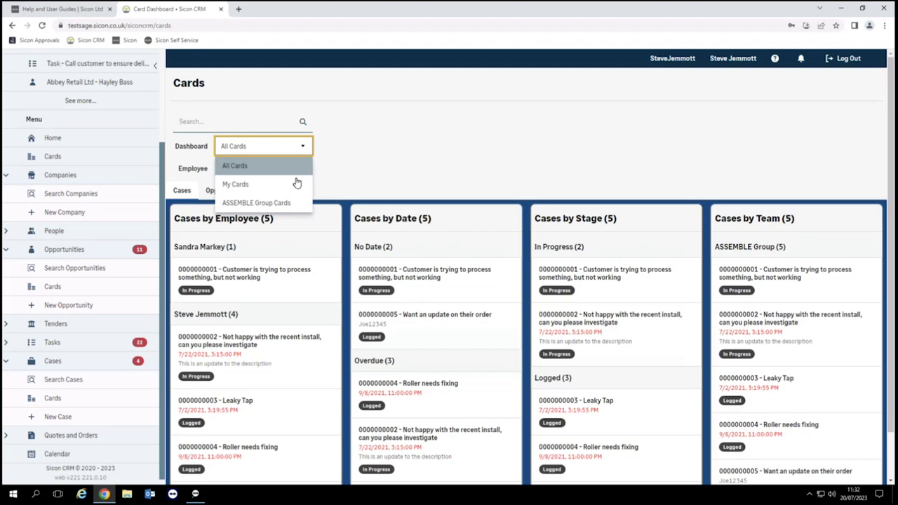
left_click(284, 187)
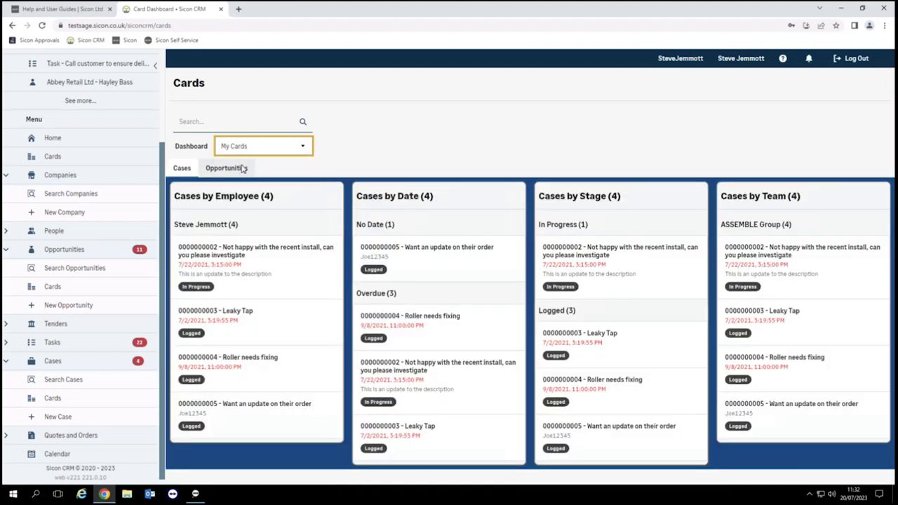
left_click(243, 169)
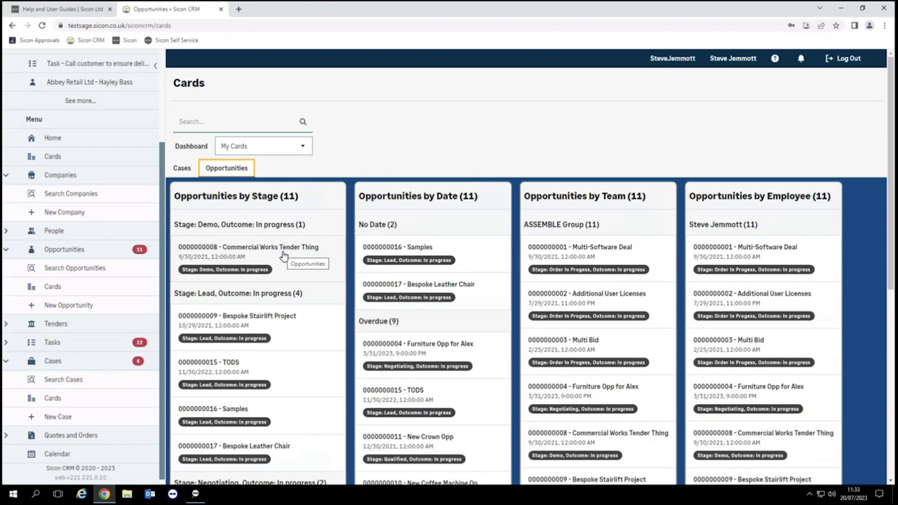
Return to Sage 200, look over the Campaigns options and the Mailchimp campaign setting in CRM Settings, and close the settings without saving.
left_click(197, 495)
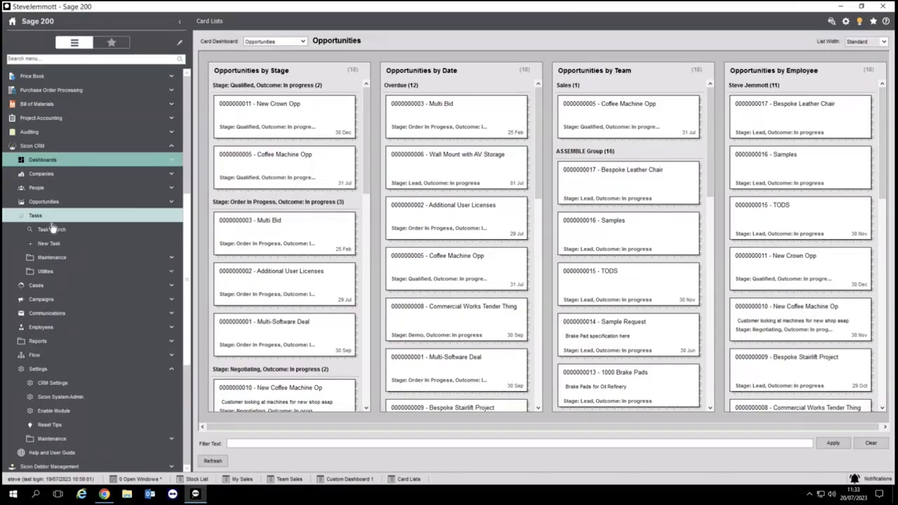
left_click(52, 220)
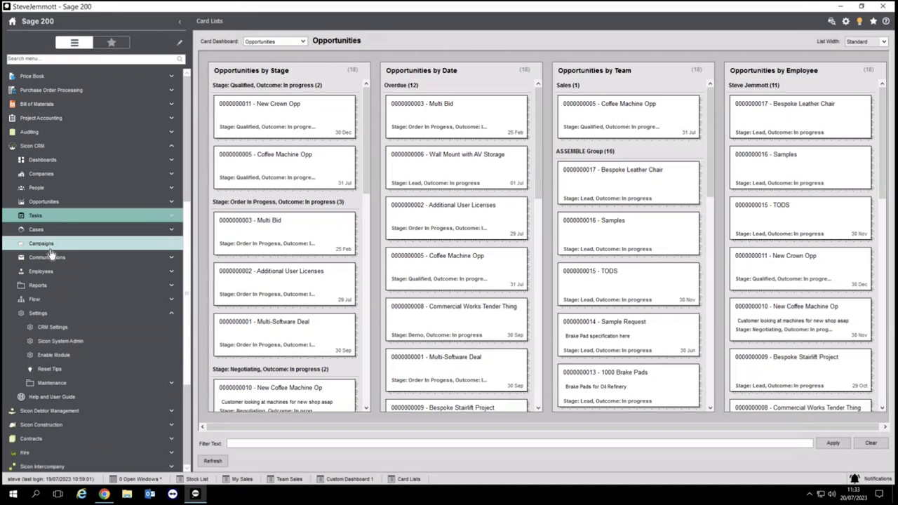
left_click(50, 246)
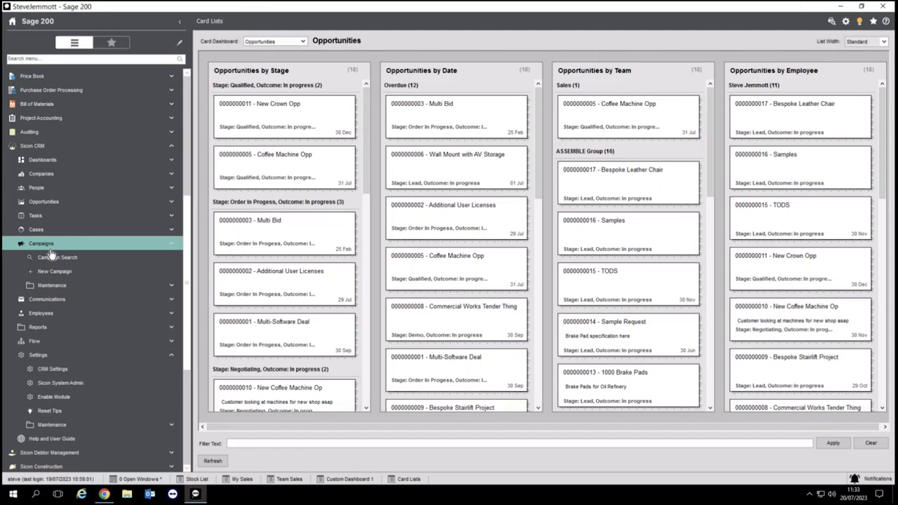
left_click(60, 369)
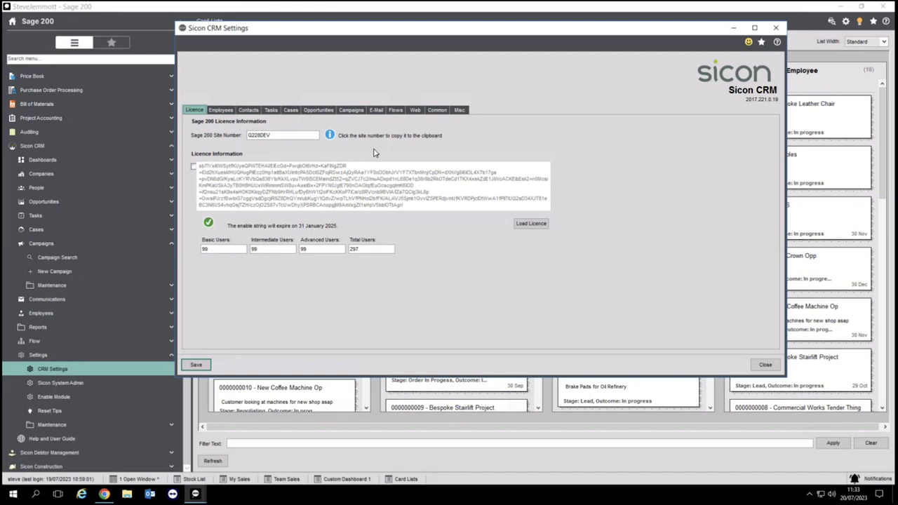
left_click(352, 110)
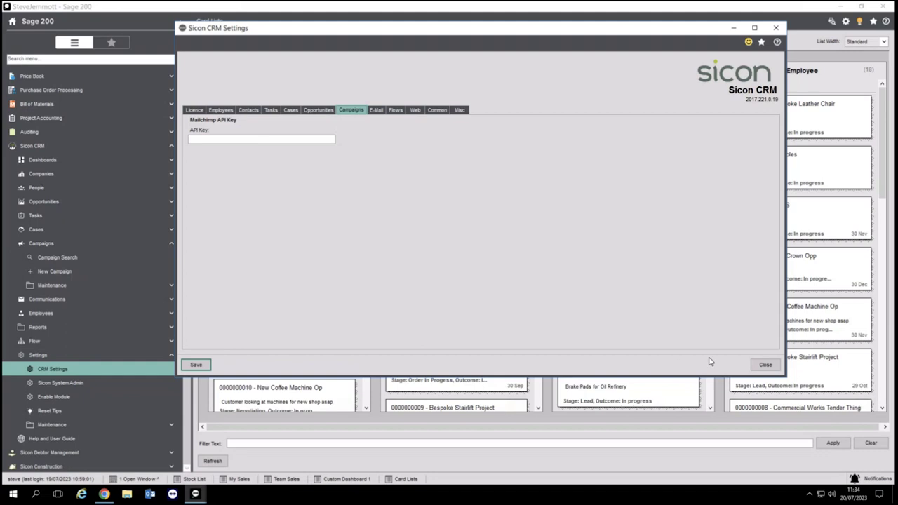
left_click(766, 365)
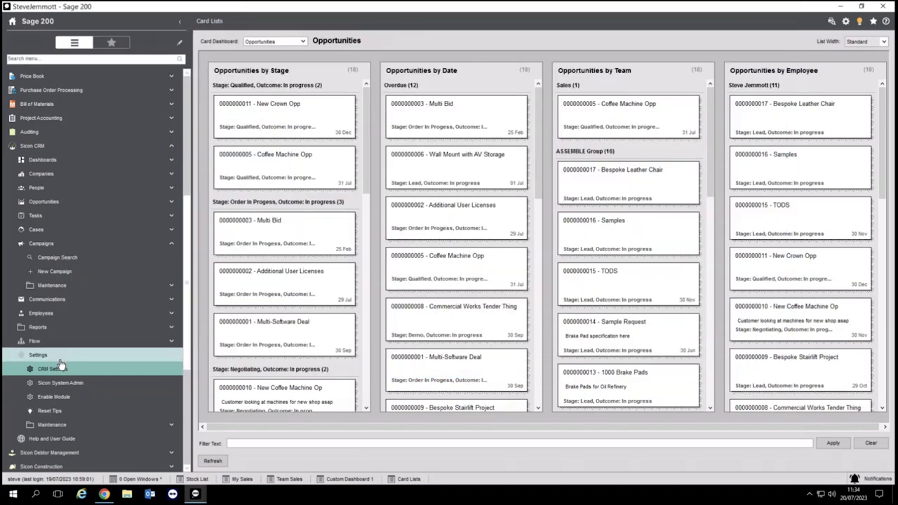
Open the Test opportunity flow from Flow Setup, examine its Lead to Negotiating transition, and close the transition details without saving.
left_click(39, 355)
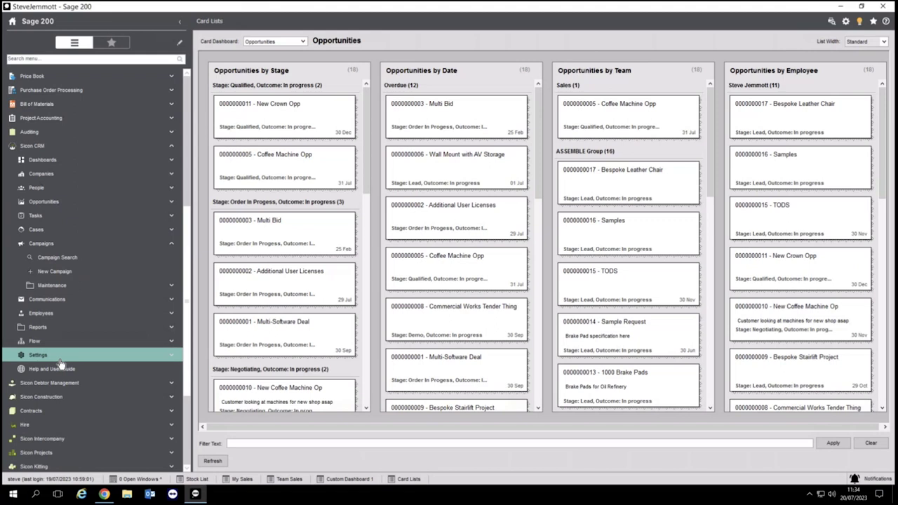
left_click(50, 344)
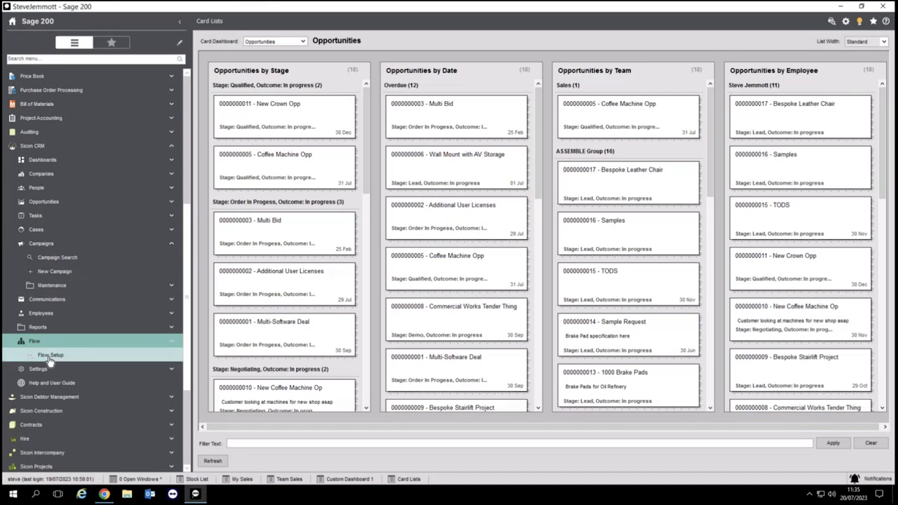
left_click(51, 355)
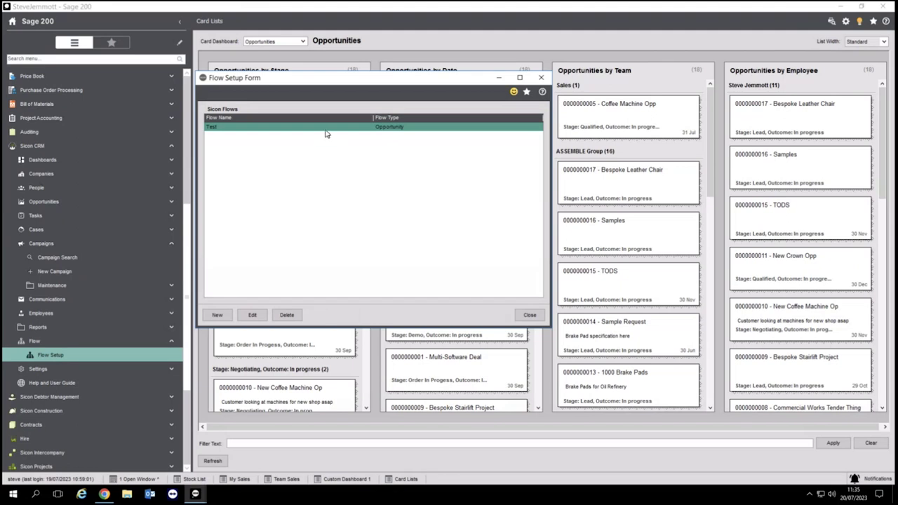
left_click(252, 315)
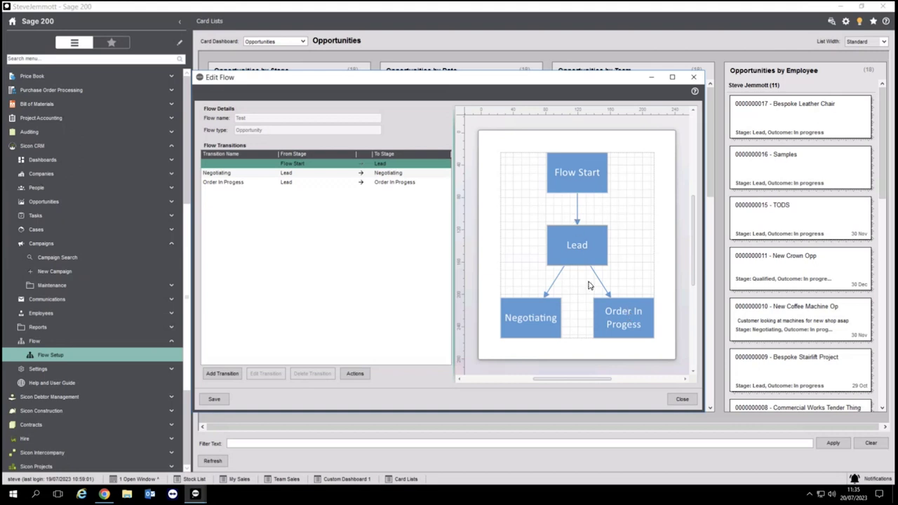
left_click(356, 180)
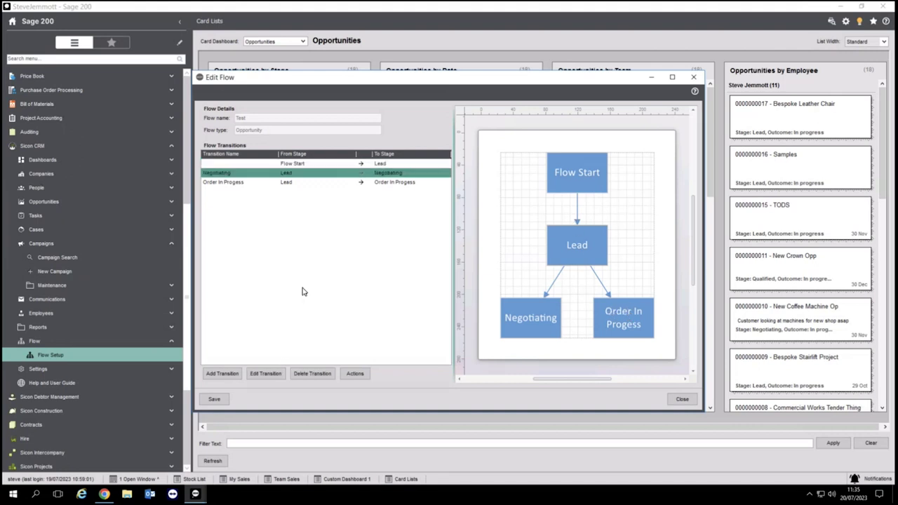
left_click(271, 376)
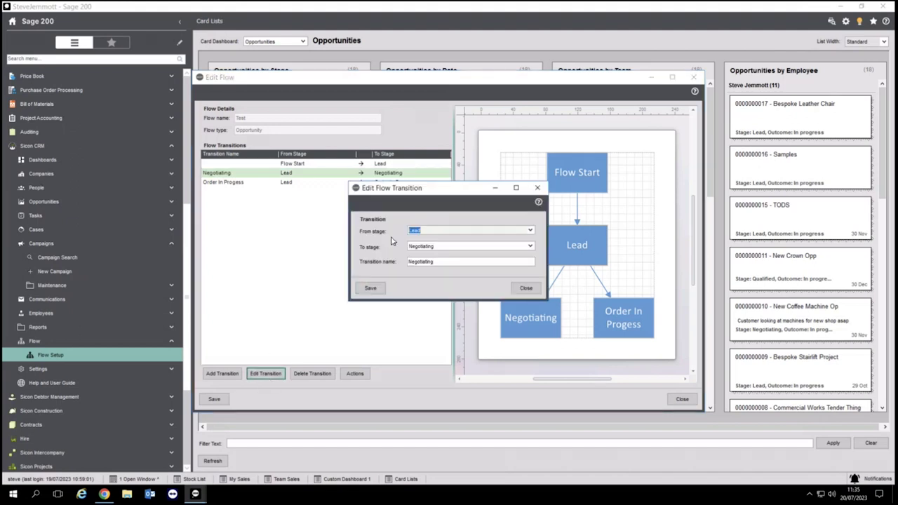
left_click(515, 289)
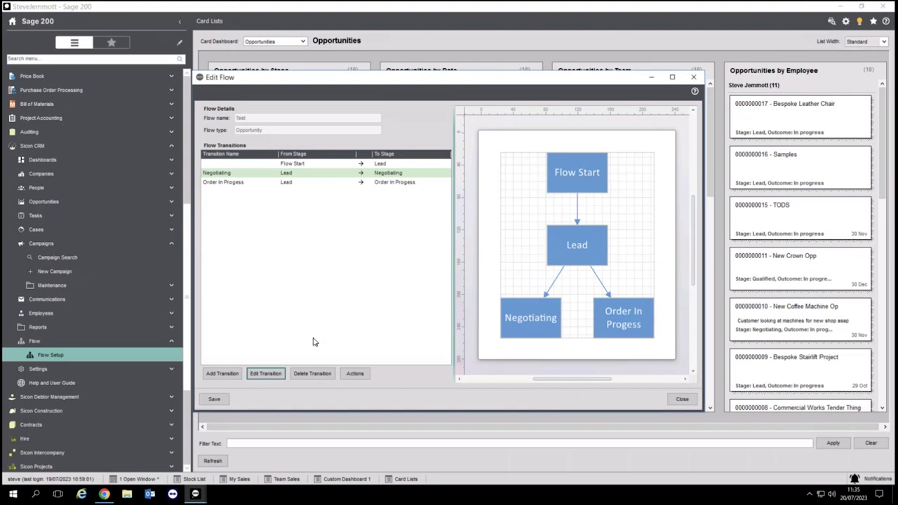
Start a new action for the Lead to Negotiating transition, examine the available action types, and dismiss the customer call reminder.
left_click(352, 373)
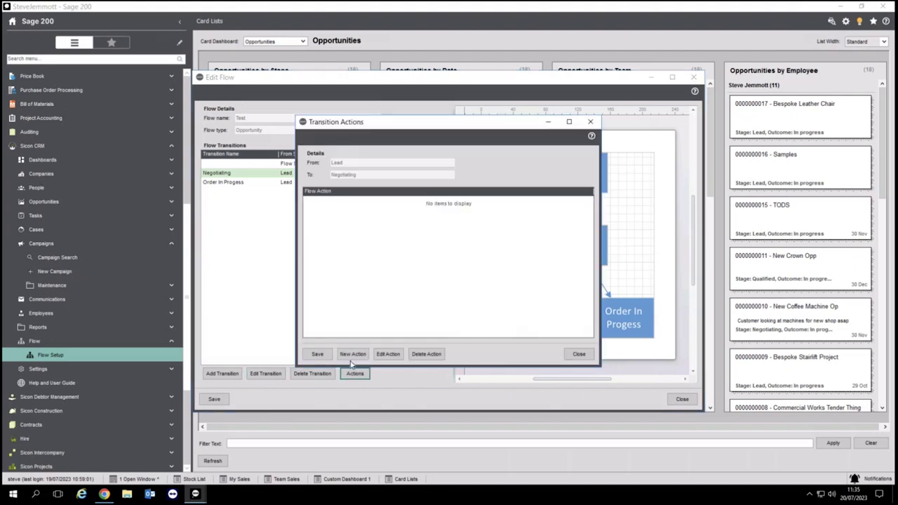
left_click(352, 357)
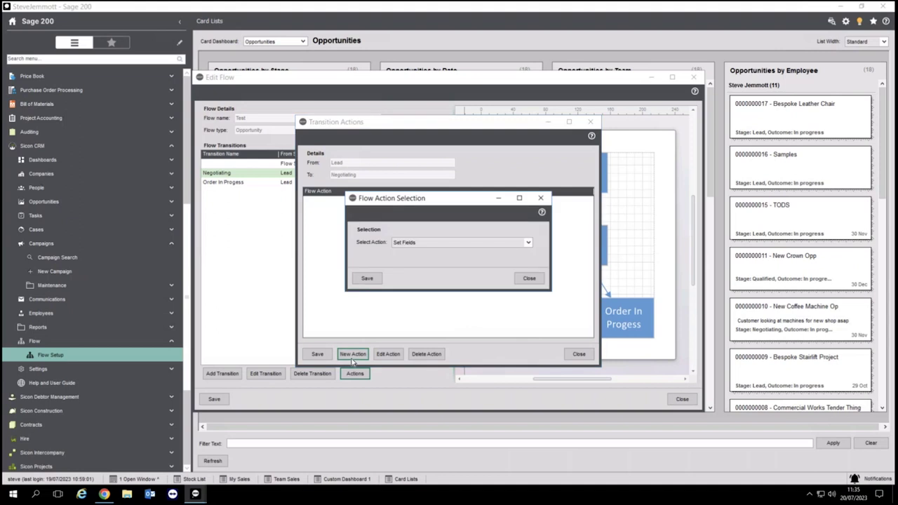
left_click(530, 245)
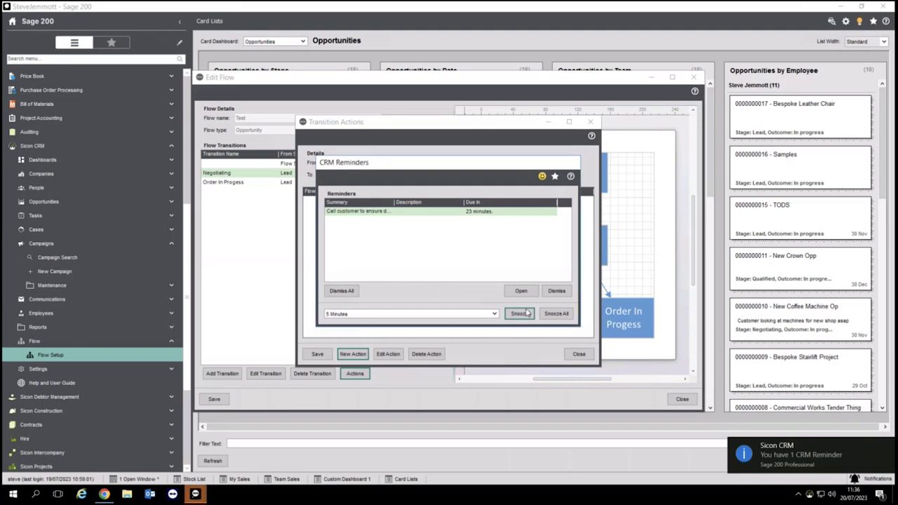
left_click(556, 292)
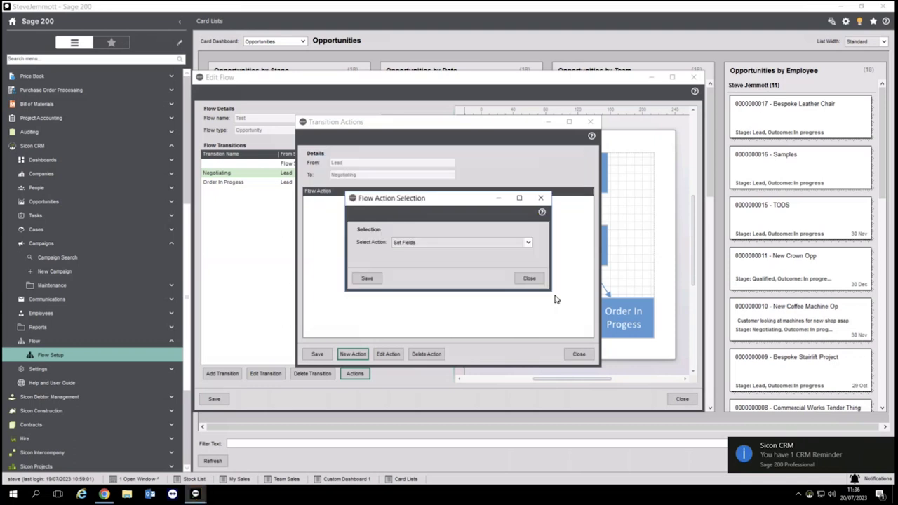
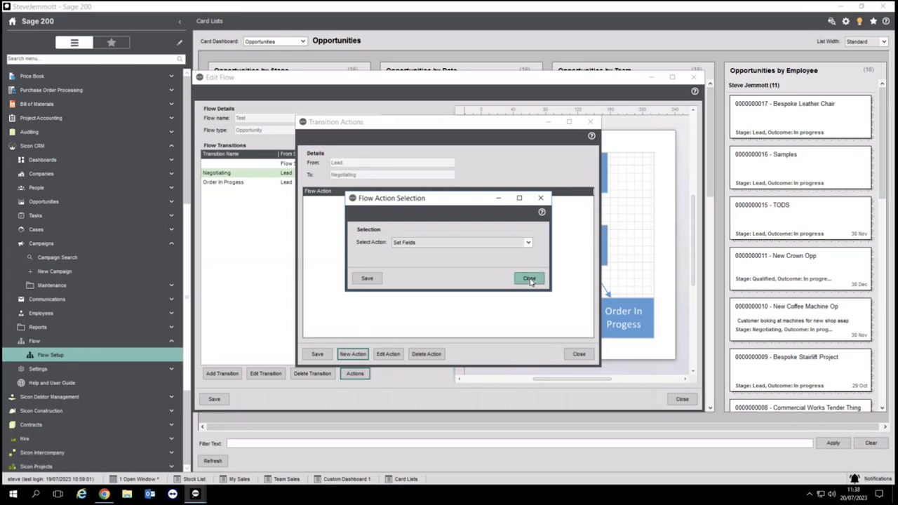
Close the action selection, transition actions, flow and Flow Setup windows without saving, and collapse the Campaigns section.
left_click(530, 279)
left_click(578, 355)
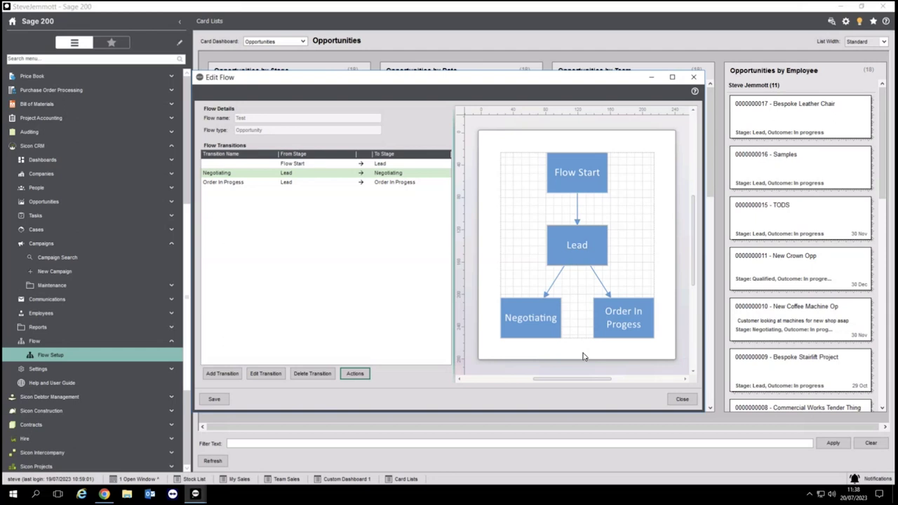
left_click(679, 404)
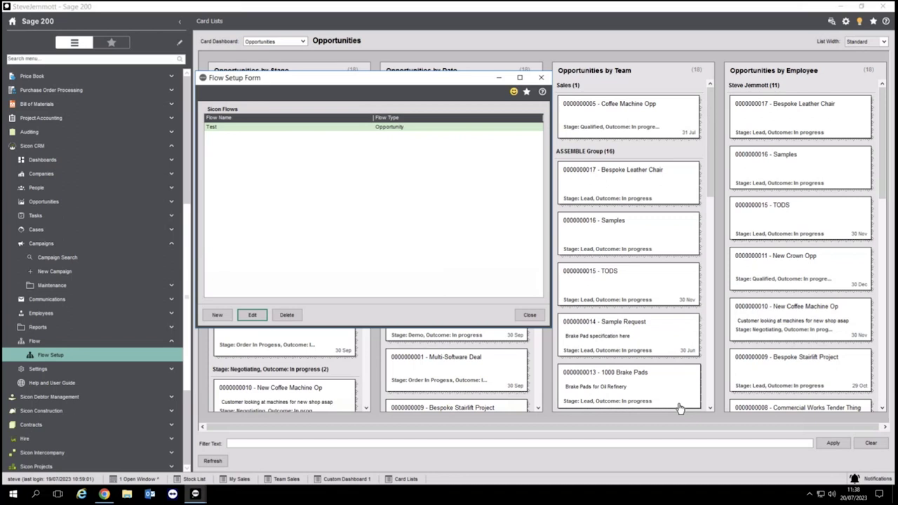
left_click(530, 315)
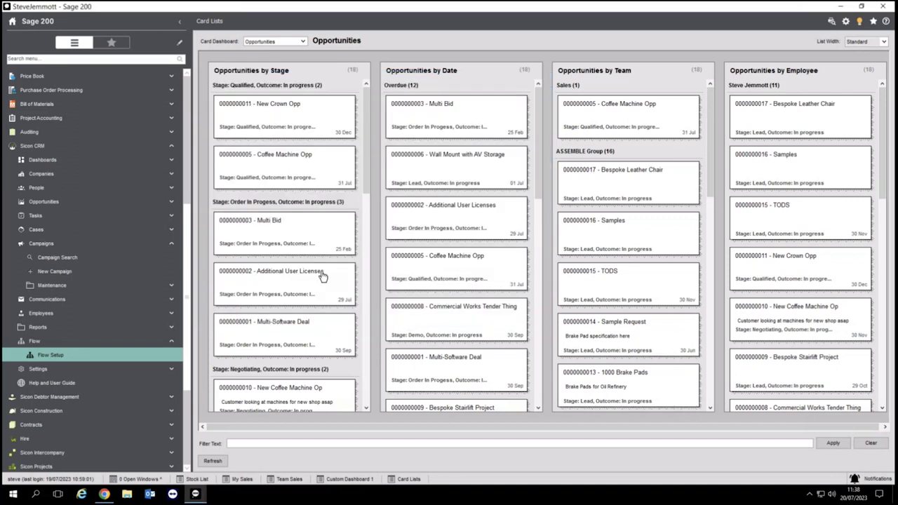
left_click(107, 245)
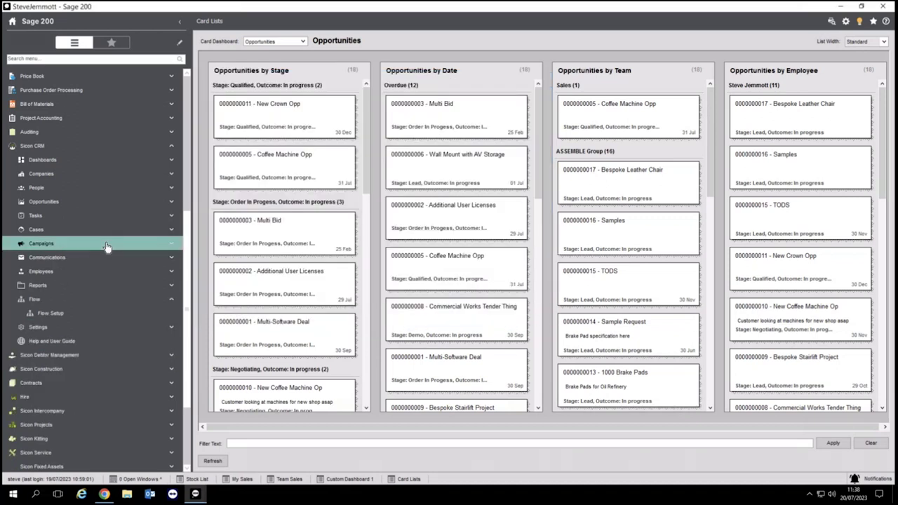
Switch to the Sicon CRM web app in Chrome, look over its home dashboard, and return to Sage 200.
left_click(104, 495)
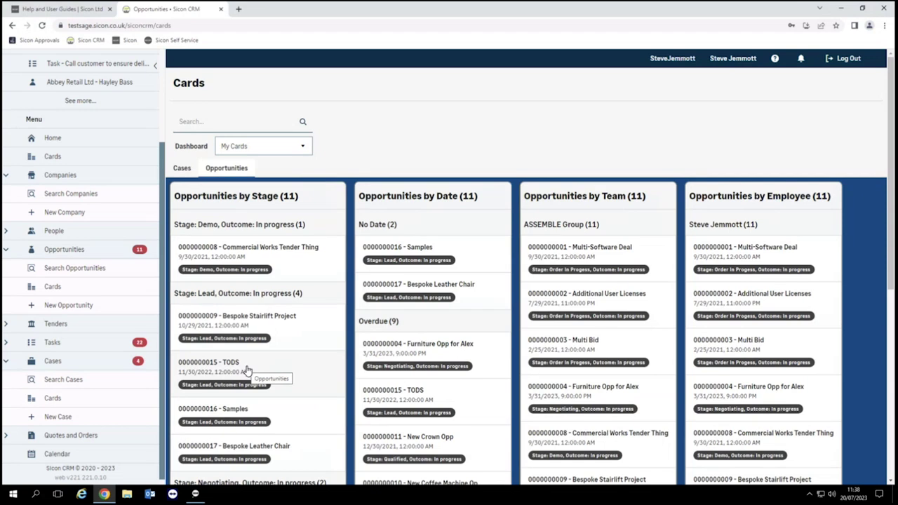
left_click(51, 145)
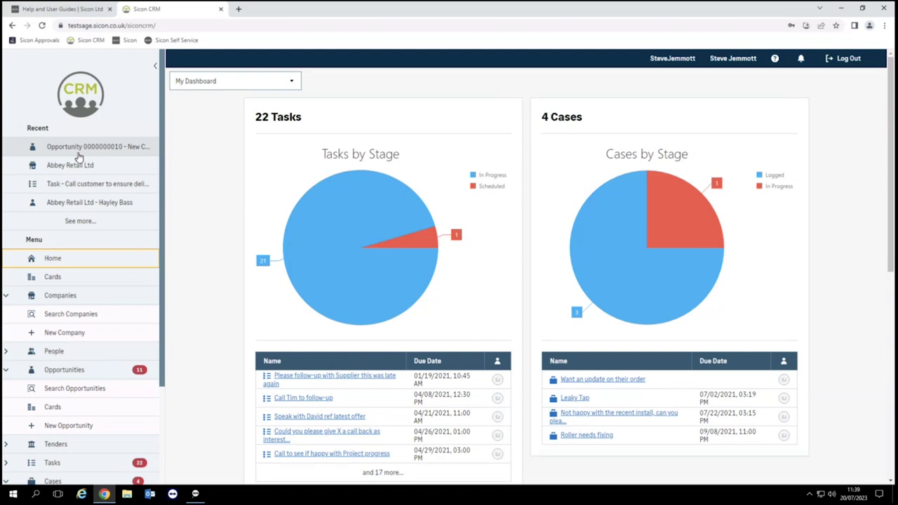
key("alt+Tab")
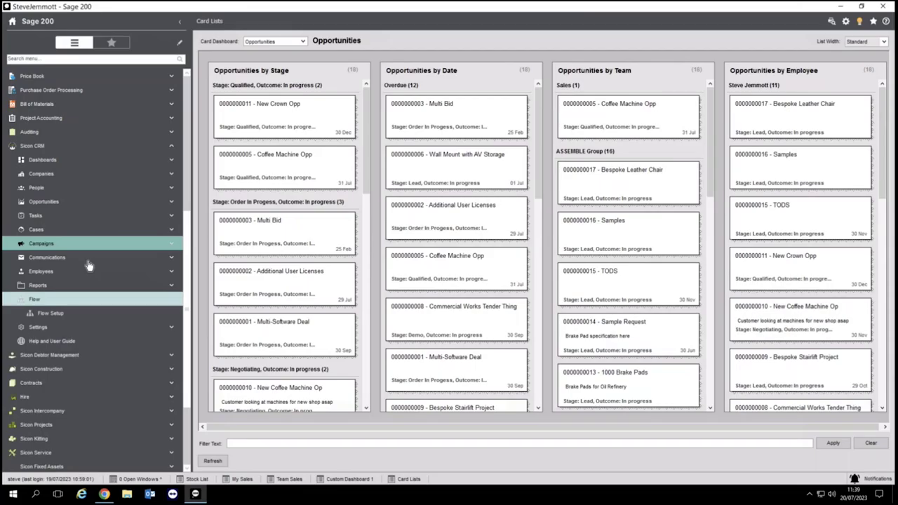
Examine the Outcomes list in the Opportunities maintenance options, close it without changes, and collapse the Opportunities section.
left_click(60, 205)
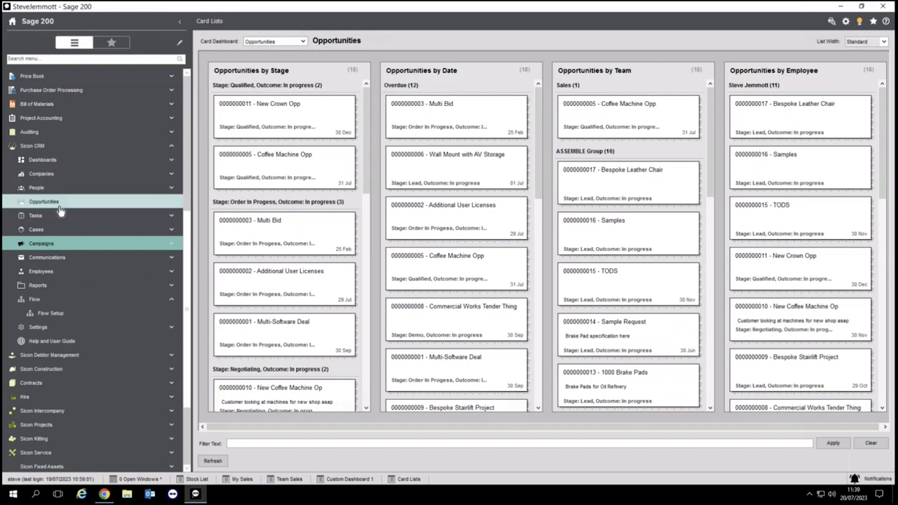
left_click(65, 272)
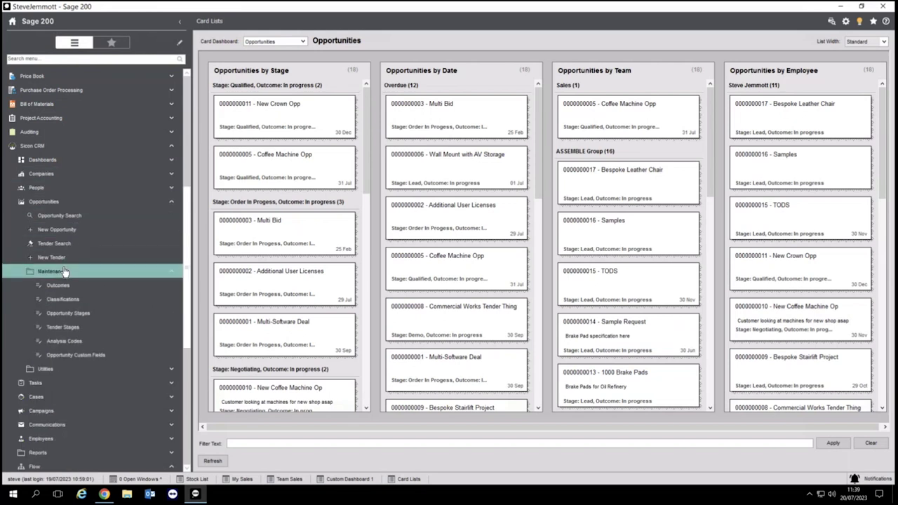
left_click(59, 286)
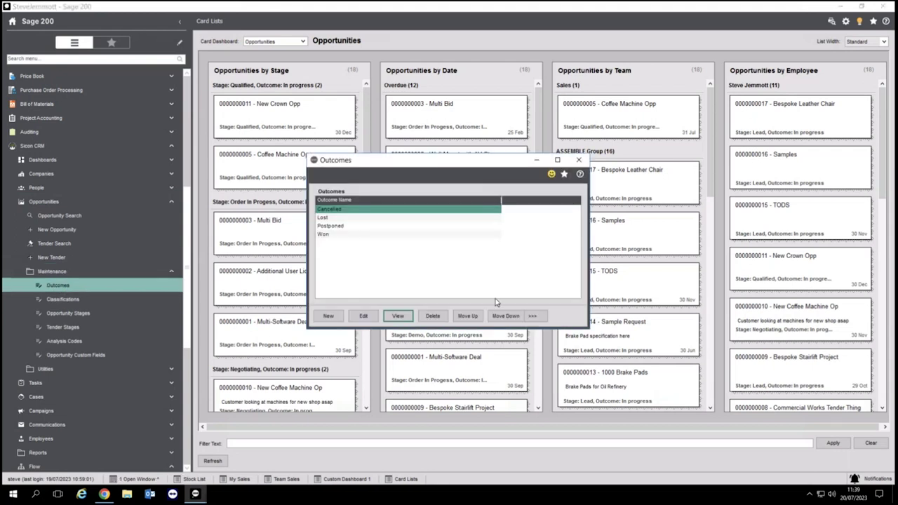
left_click(579, 160)
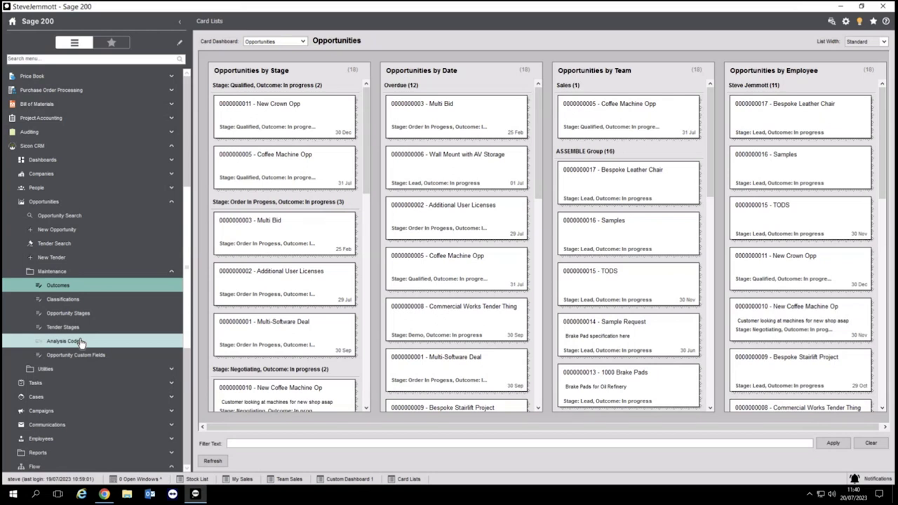
left_click(71, 204)
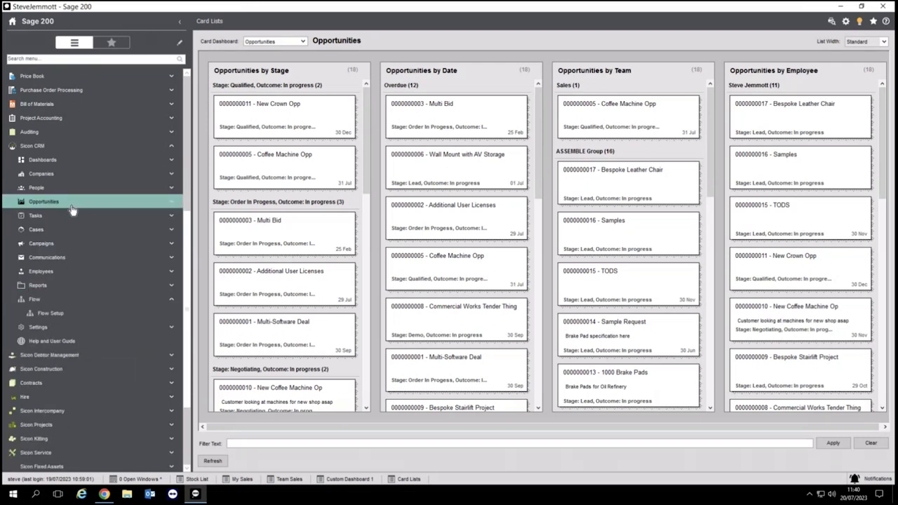
Open an existing employee's record in Maintain Employees, examine the CRM licence level, sales targets and general details, and close without saving.
left_click(67, 328)
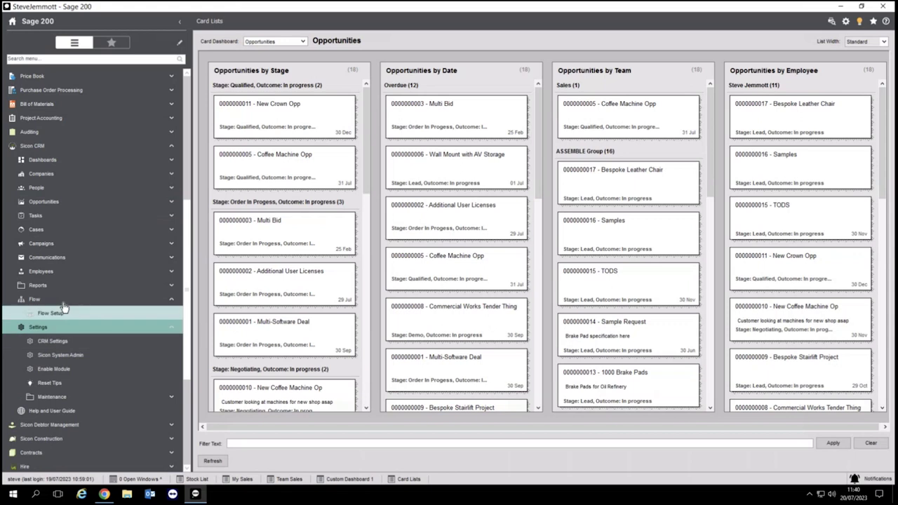
left_click(43, 271)
left_click(54, 286)
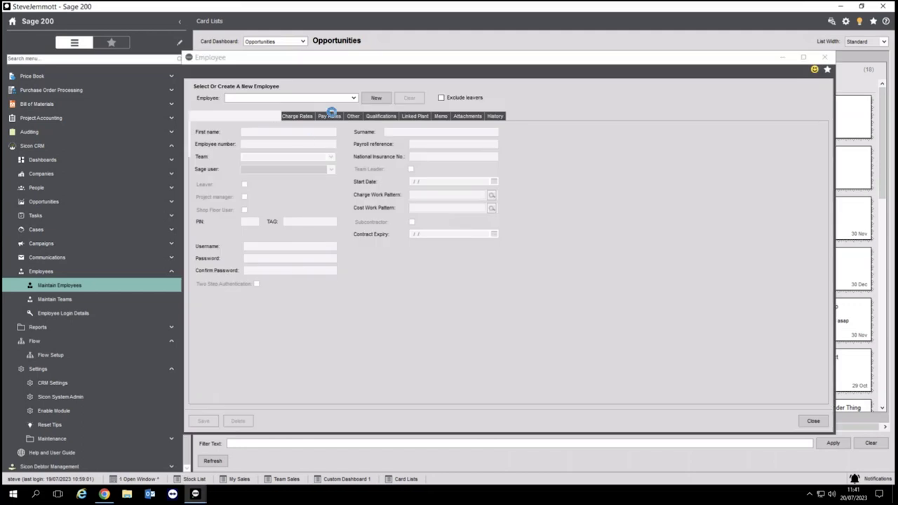
left_click(354, 117)
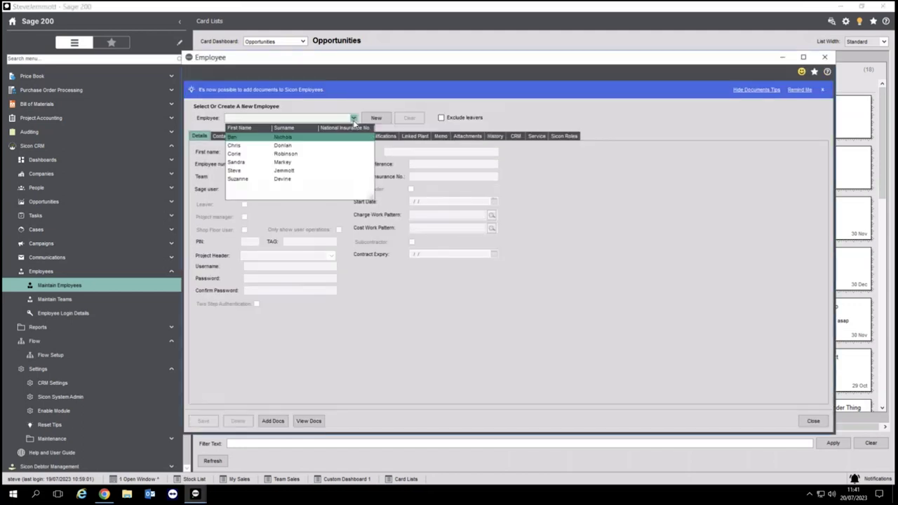
left_click(296, 177)
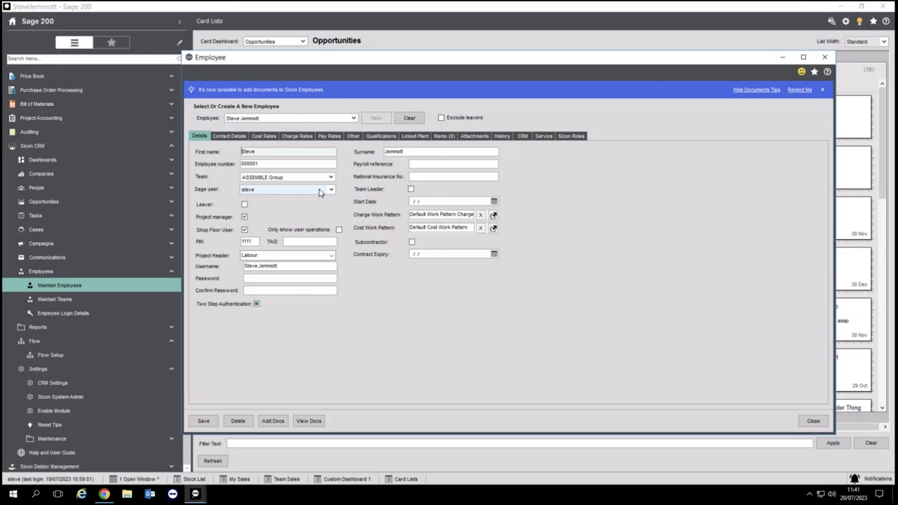
left_click(525, 137)
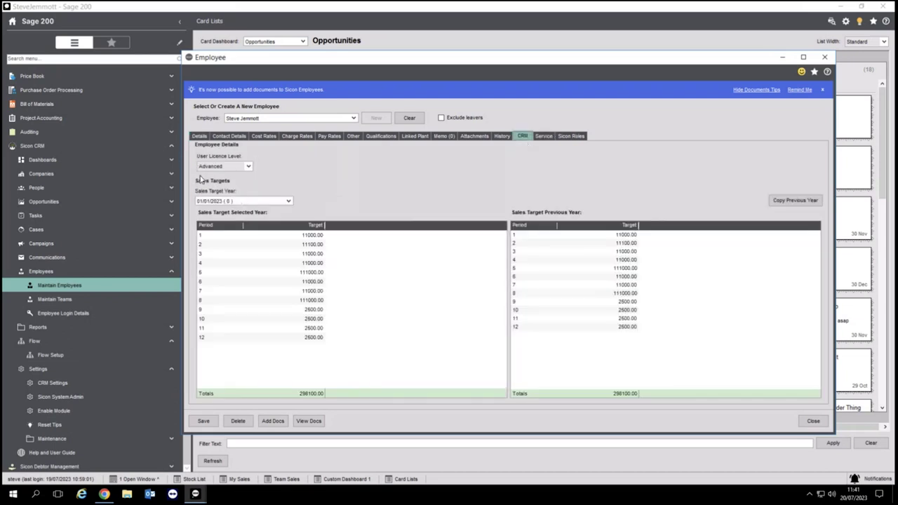
left_click(207, 137)
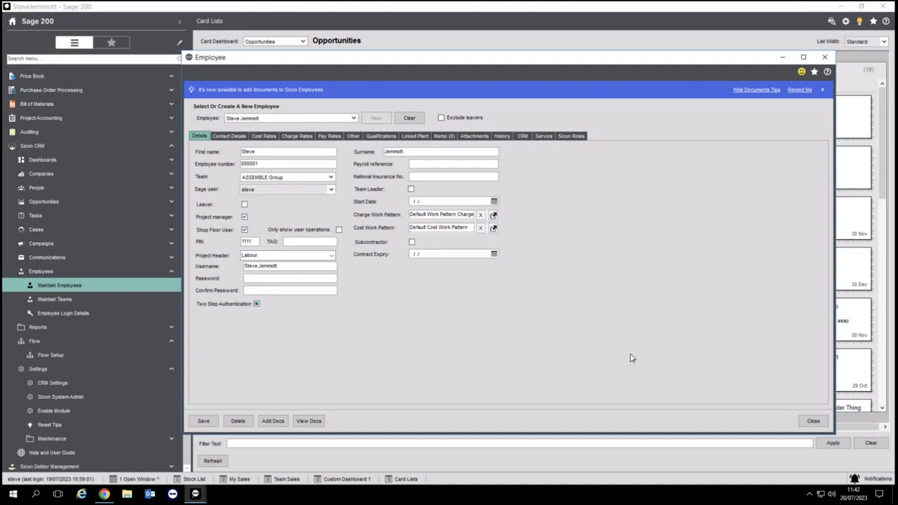
left_click(815, 420)
Open Sicon System Admin, examine the employees assigned to the All CRM Features role, and close the role without saving.
left_click(56, 397)
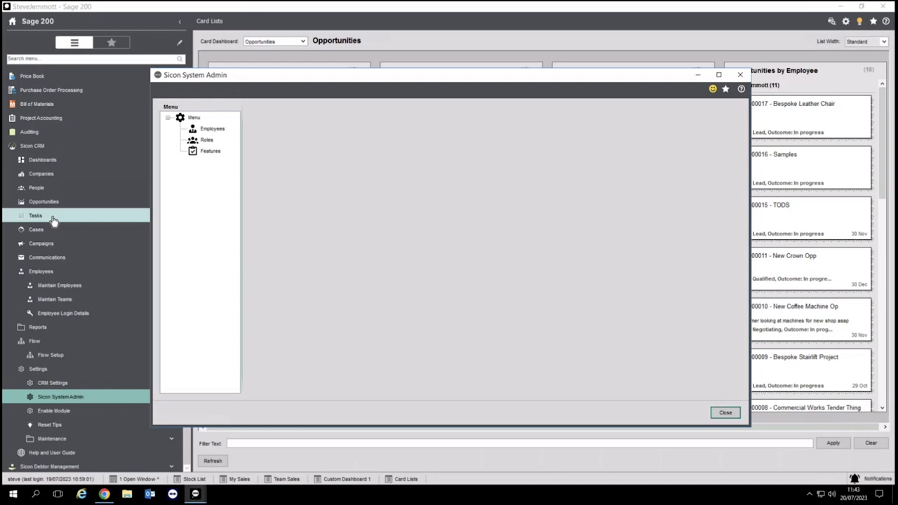
left_click(212, 153)
left_click(206, 141)
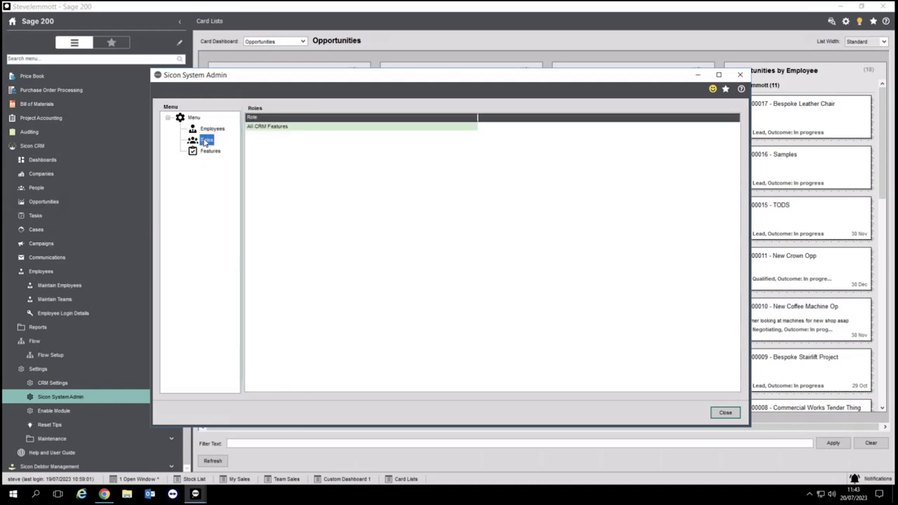
left_click(298, 128)
right_click(298, 129)
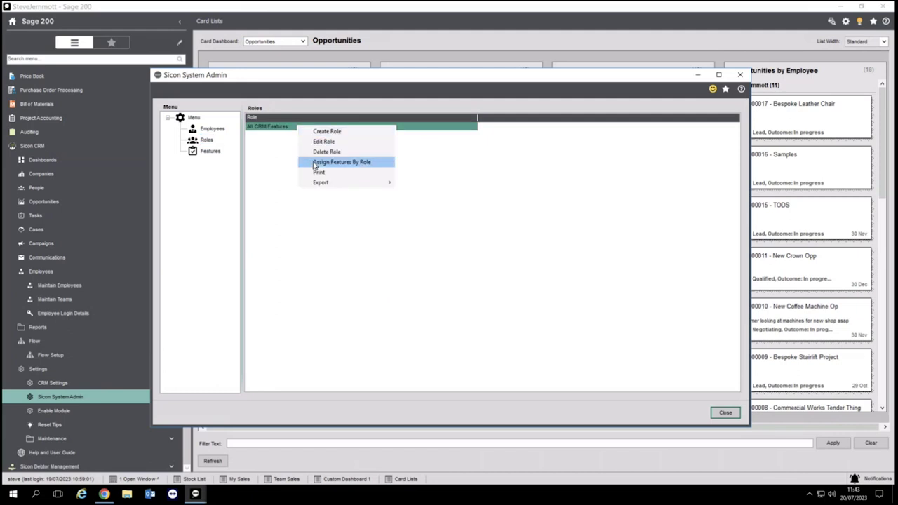
left_click(313, 141)
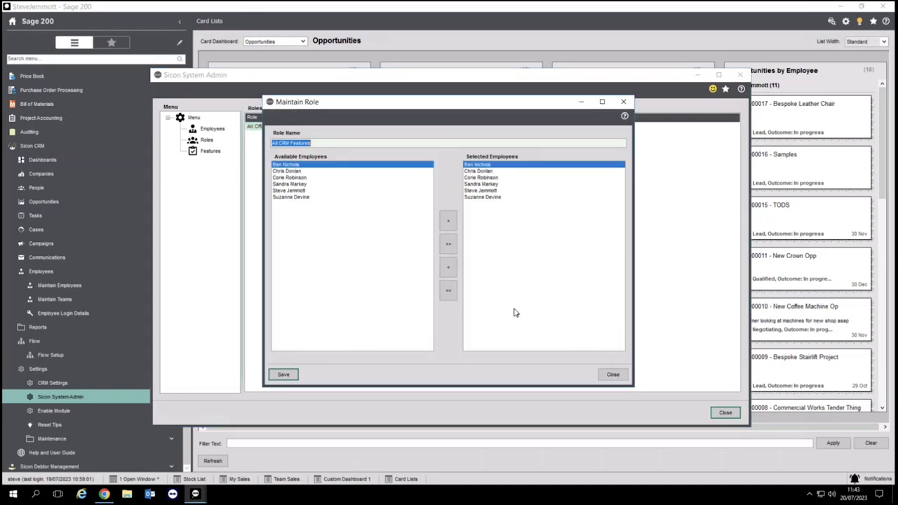
left_click(609, 374)
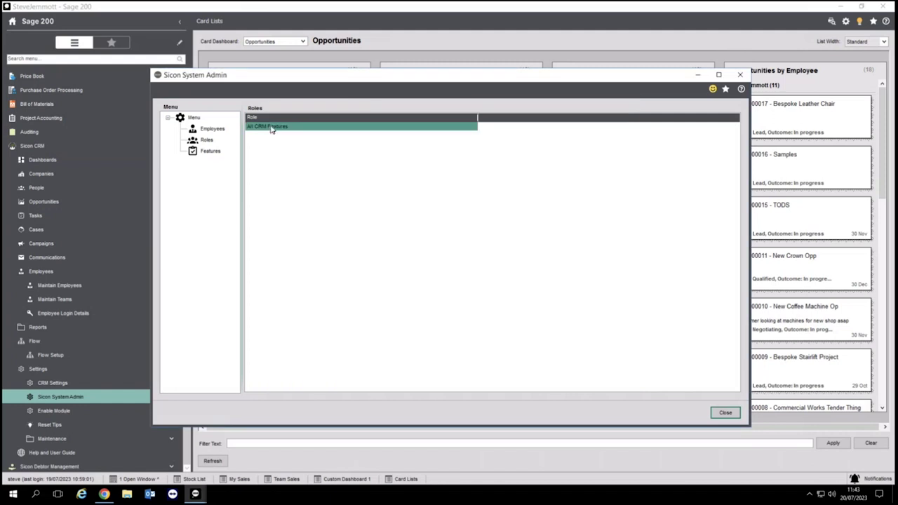
Examine the features assigned to the All CRM Features role, and close the assignment and Sicon System Admin without saving.
right_click(272, 129)
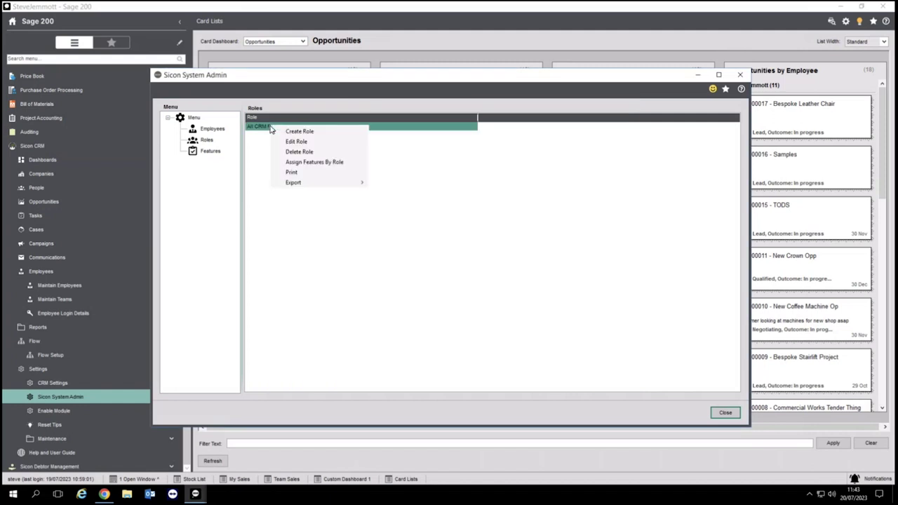
left_click(293, 161)
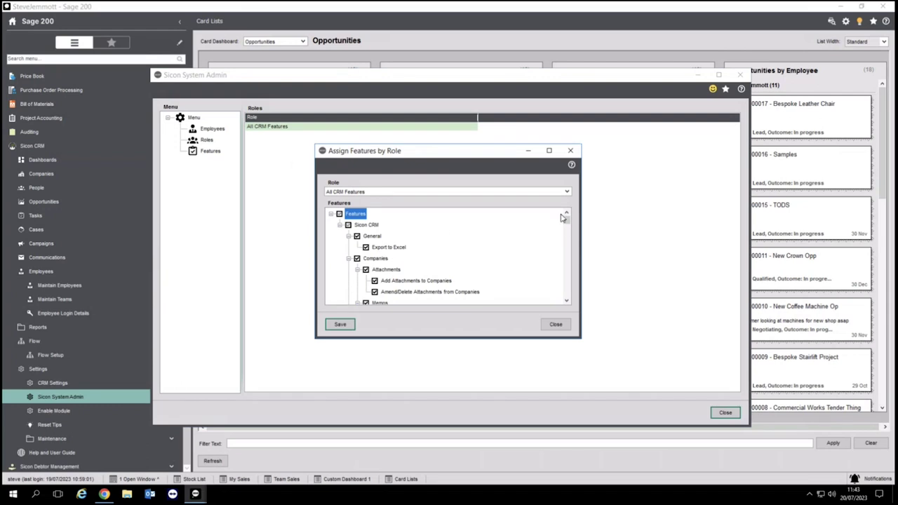
left_click_drag(568, 224, 569, 266)
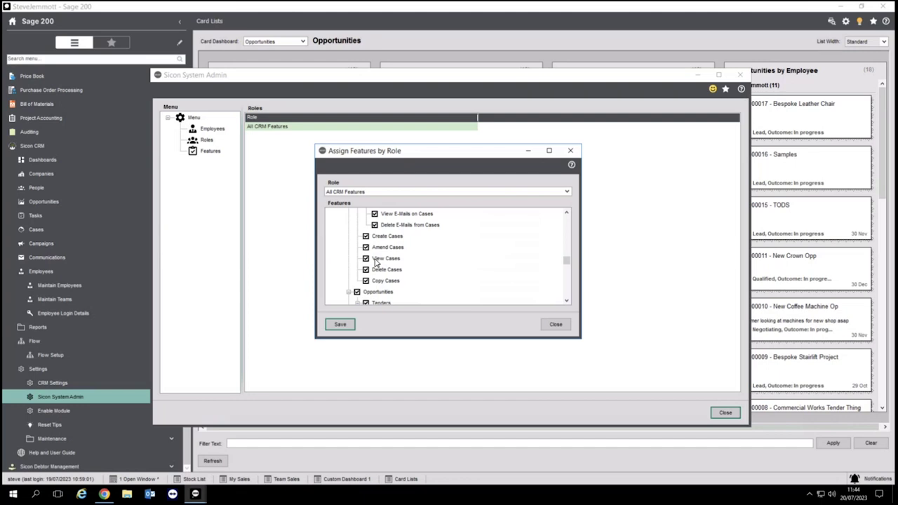
left_click(554, 327)
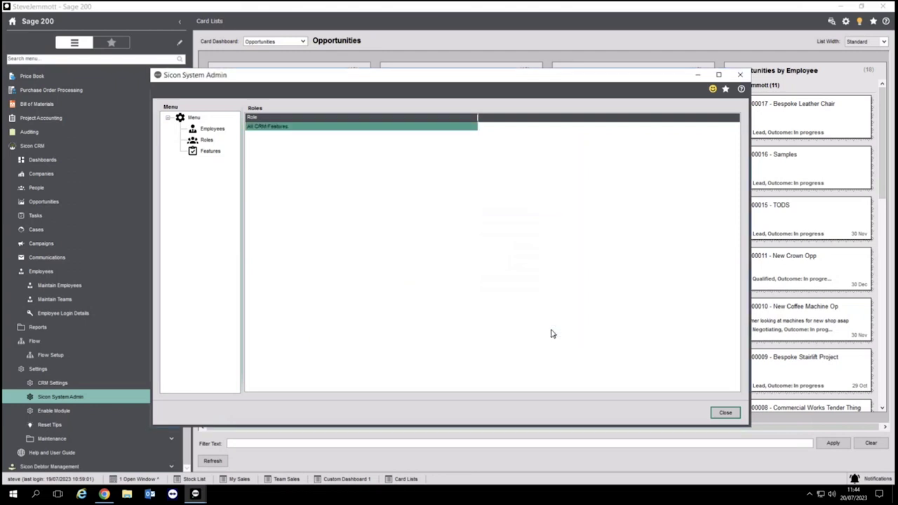
left_click(726, 413)
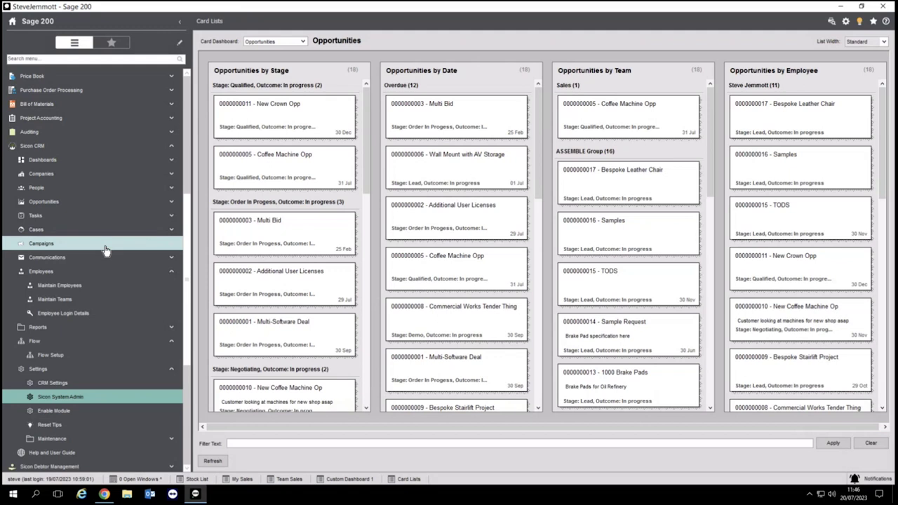
Switch to the Sicon CRM web app in Chrome and collapse the Opportunities, Companies and Cases sections.
left_click(104, 494)
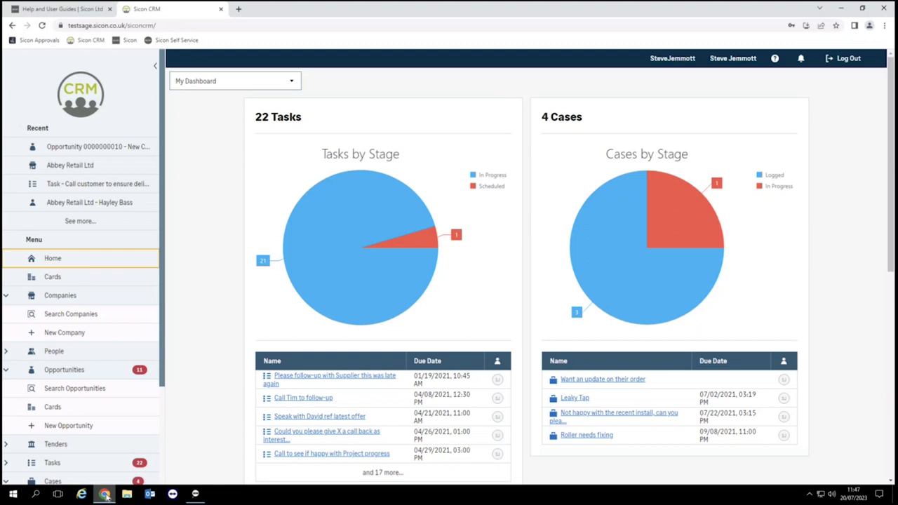
left_click(5, 370)
left_click(5, 296)
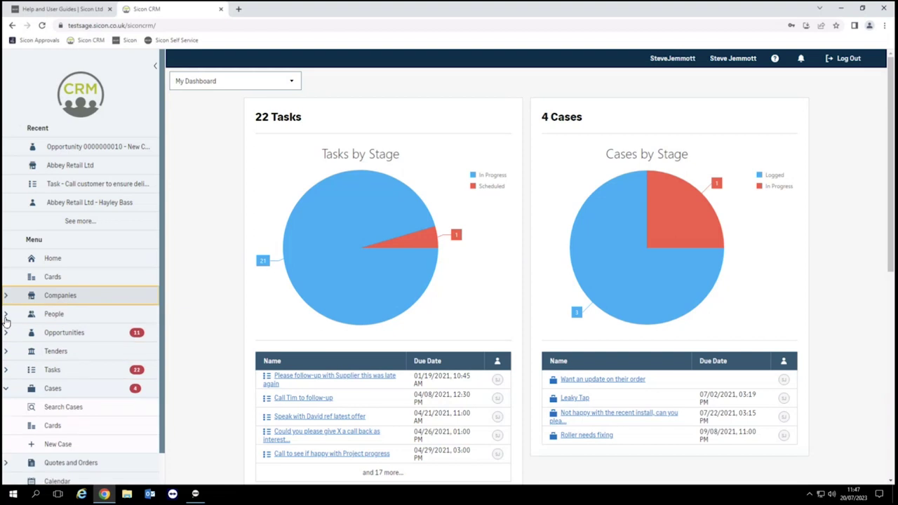
left_click(6, 388)
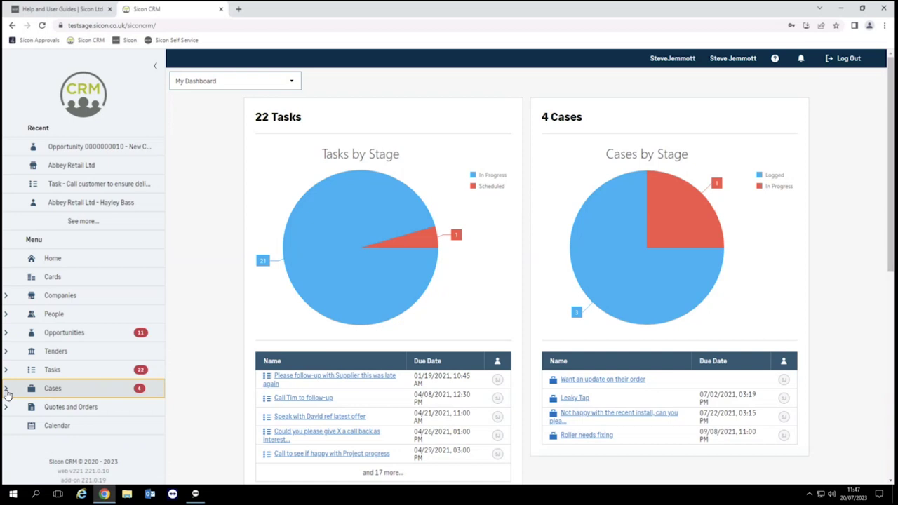
Return to Sage 200, examine the Customer List panel's SQL query in the Enhancement Pack's Maintain Dashboard Panels, and close both windows without saving.
left_click(197, 495)
scroll(115, 92, "up", 5)
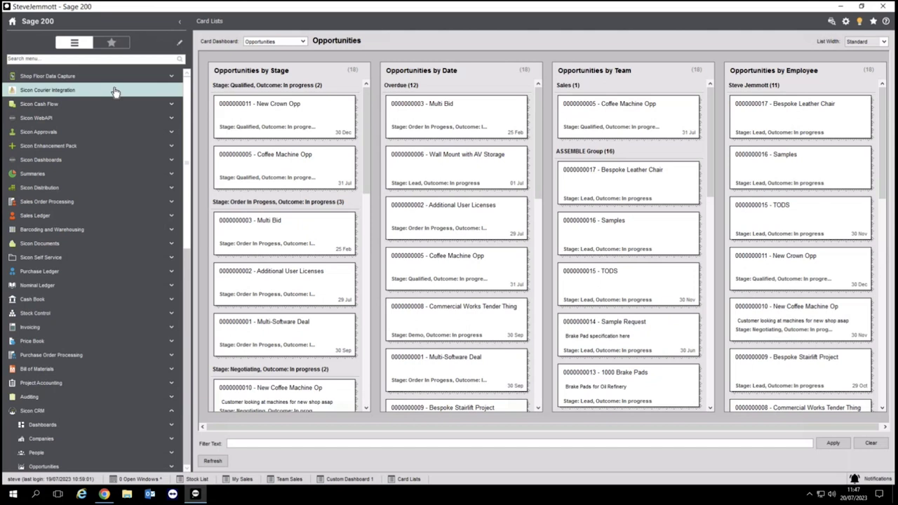
left_click(78, 145)
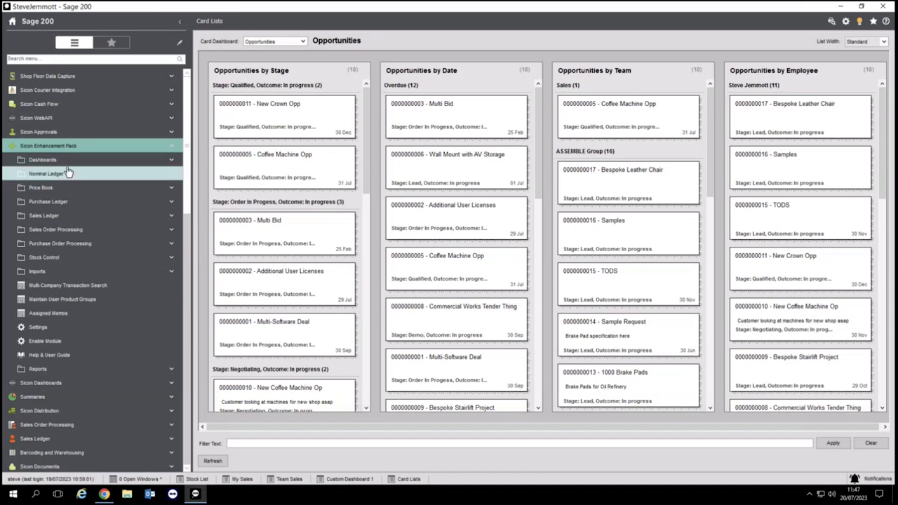
left_click(43, 160)
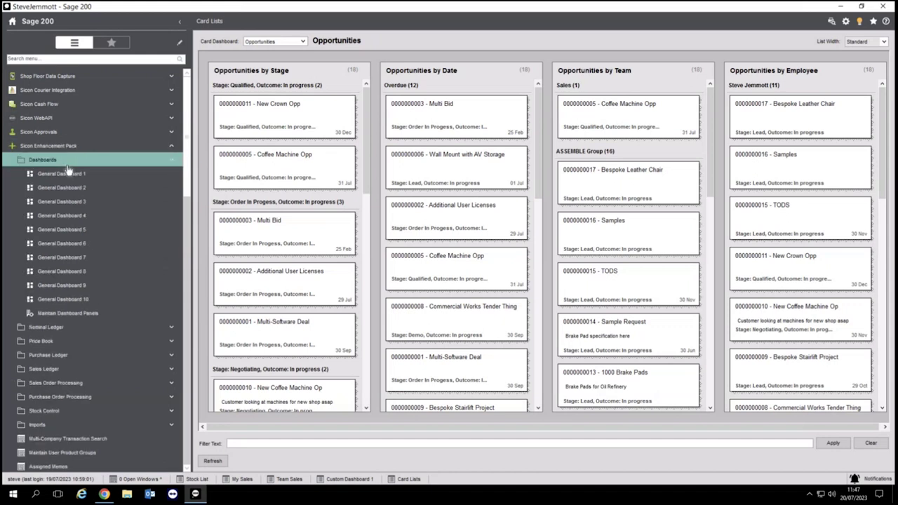
left_click(79, 313)
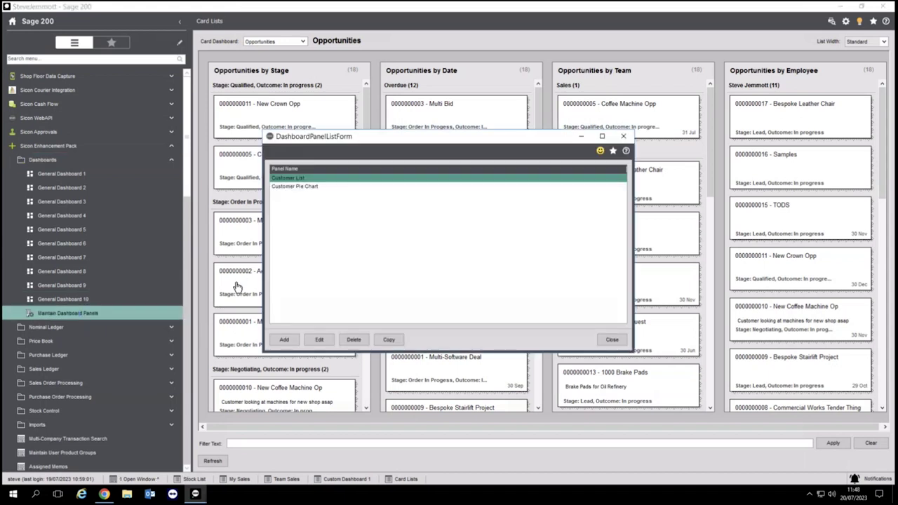
left_click(318, 339)
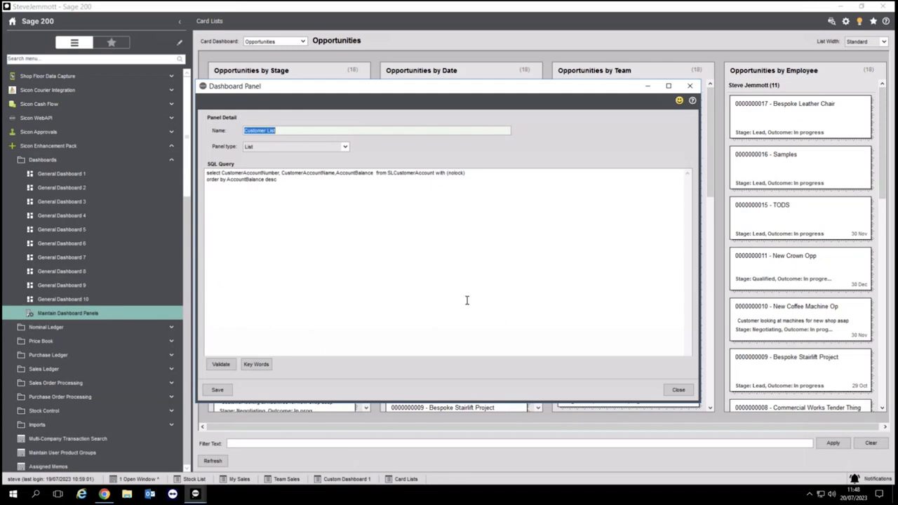
left_click(679, 390)
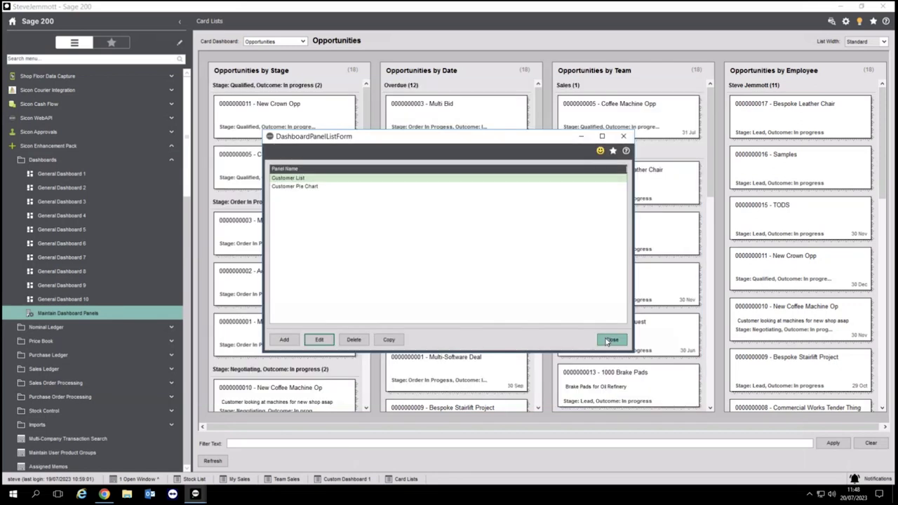
left_click(610, 341)
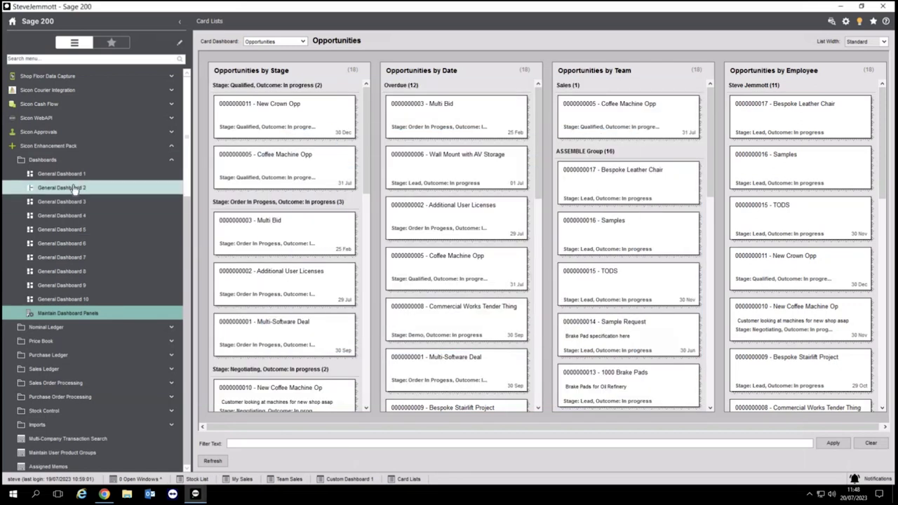
Open General Dashboard 1 from the Enhancement Pack and examine its refresh timer and panel configuration.
left_click(74, 180)
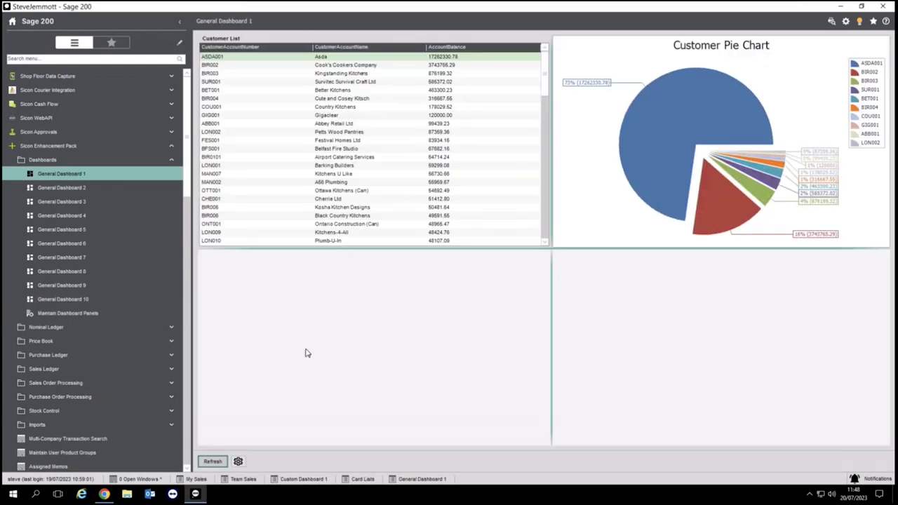
left_click(238, 461)
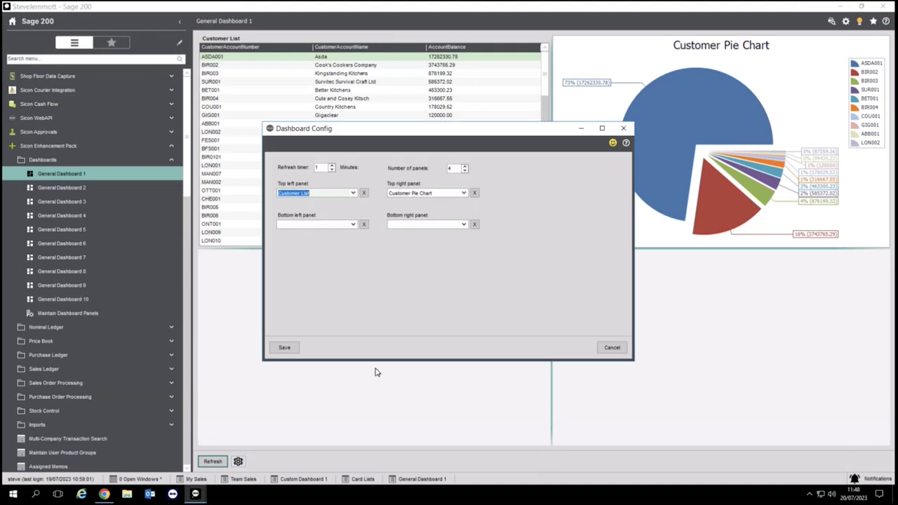
left_click_drag(419, 130, 400, 179)
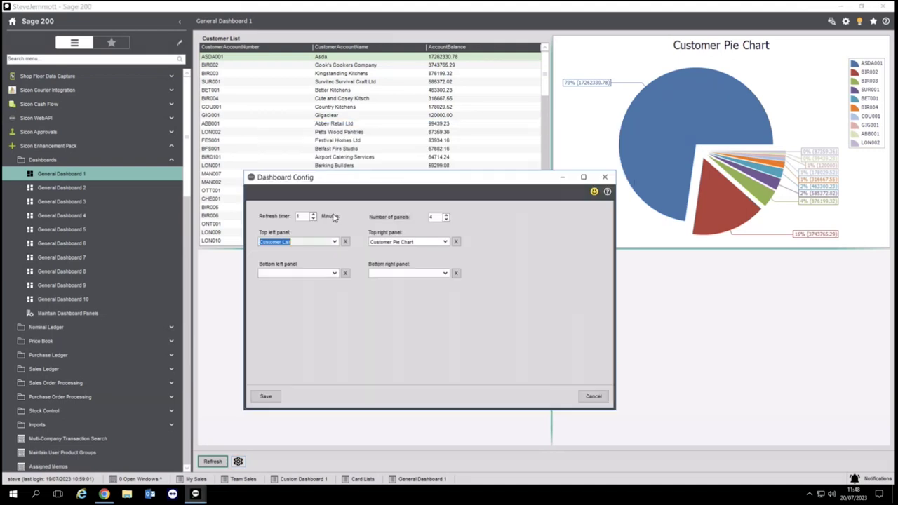